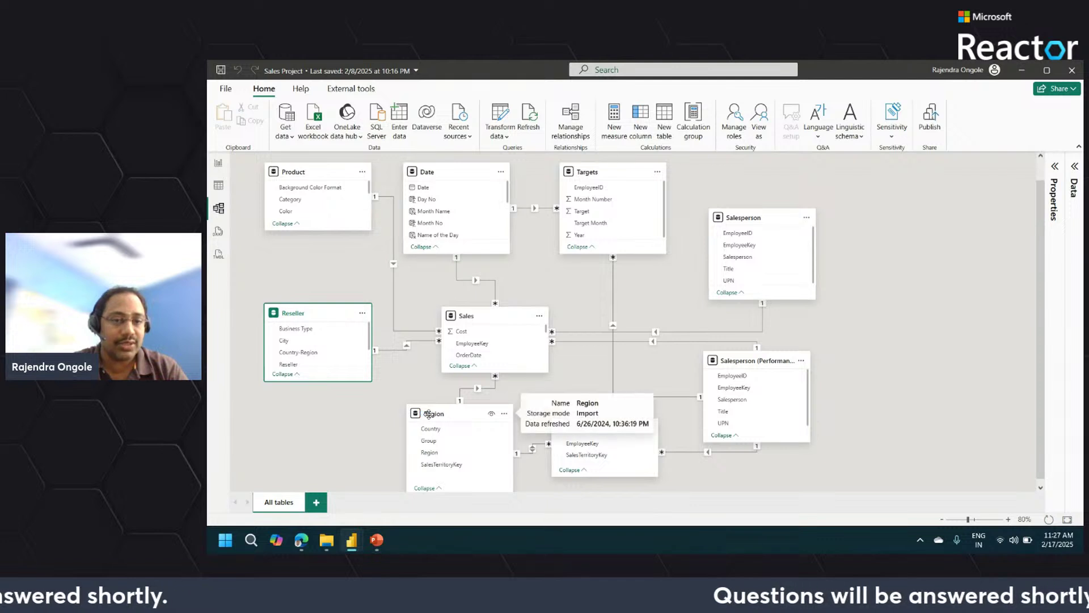
Move the Sales table slightly up and to the left in the model diagram and view the Region table's details
left_click(607, 428)
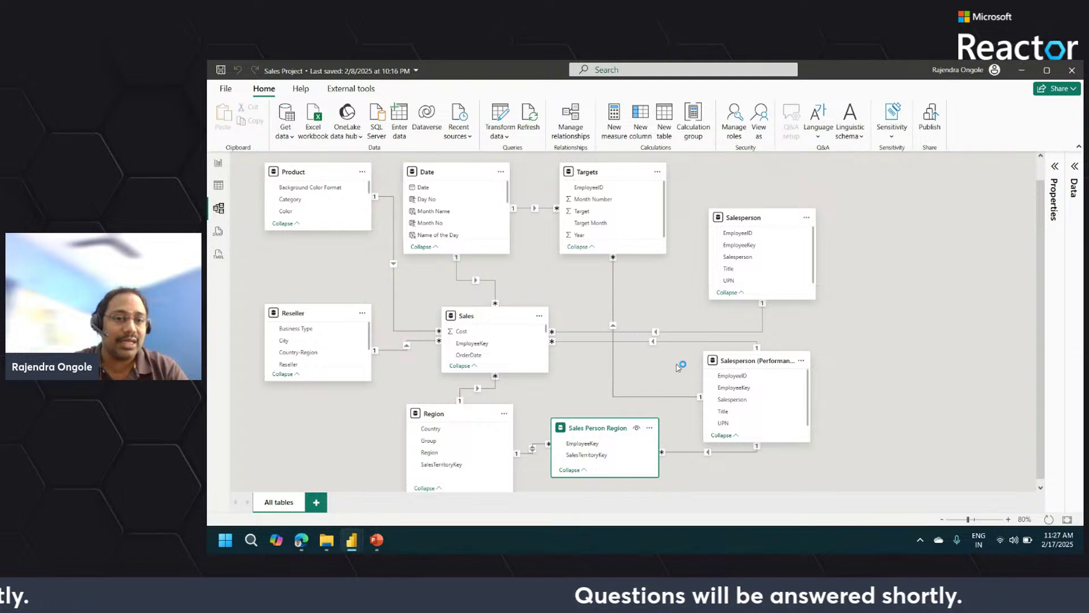
left_click_drag(481, 319, 470, 302)
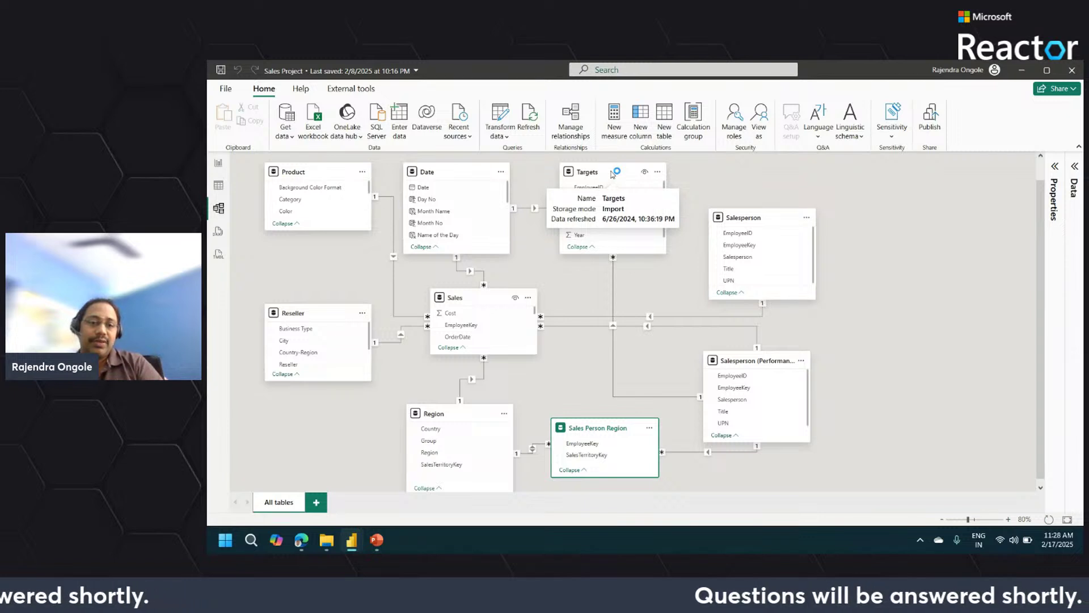
left_click(459, 419)
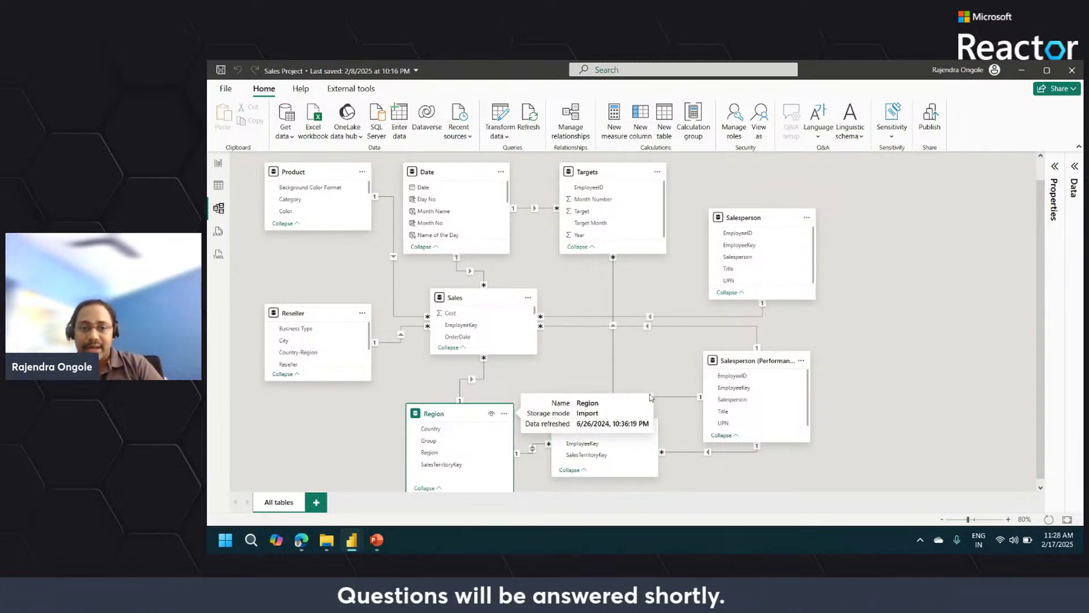
left_click(666, 416)
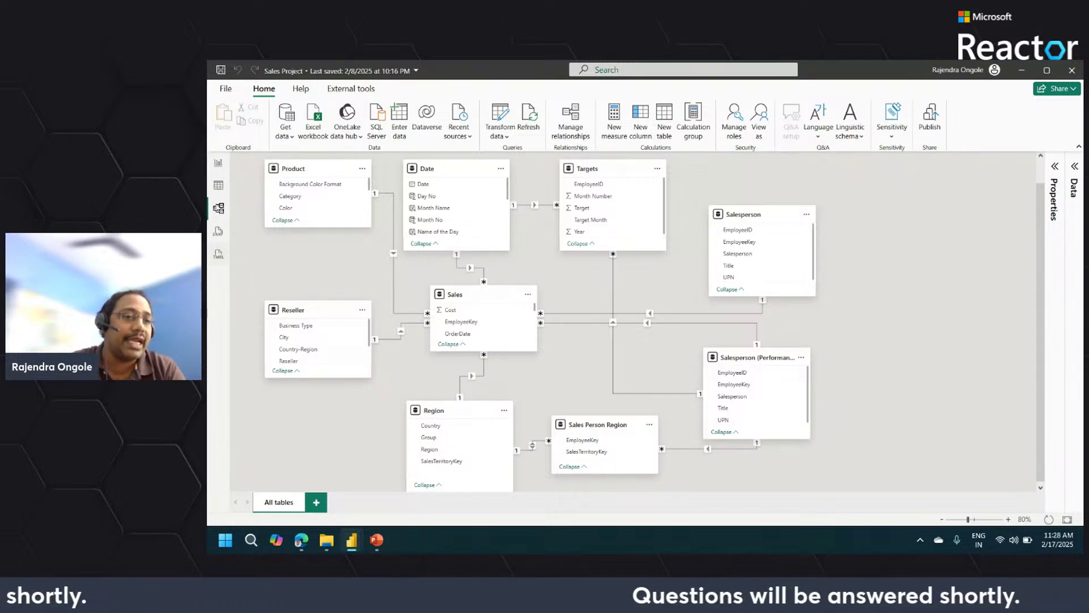
Add a new blank page to the report
left_click(218, 165)
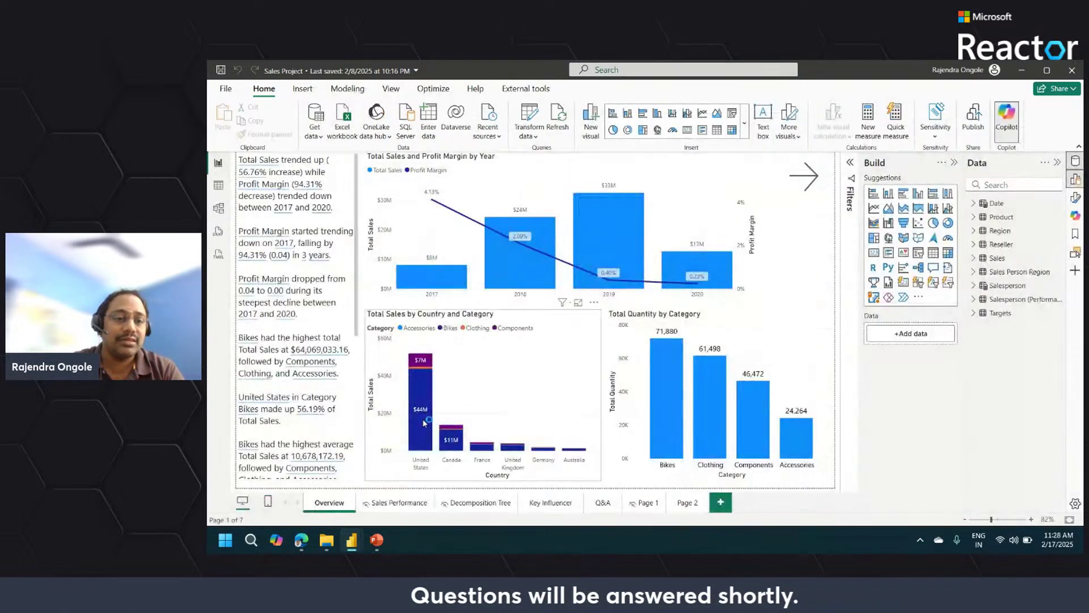
left_click(721, 503)
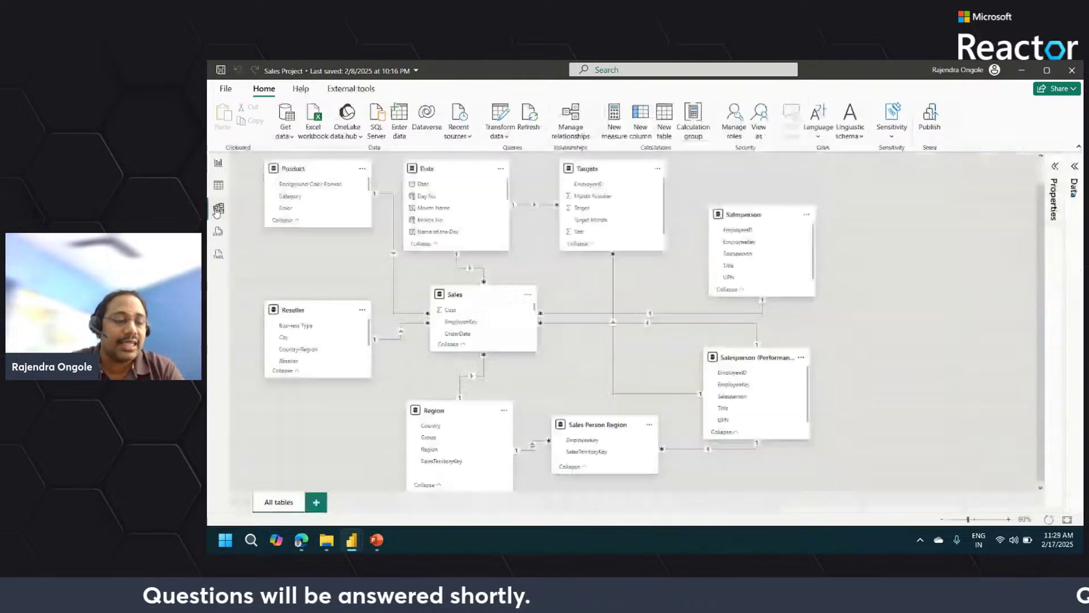
Delete the relationship between the Sales and Region tables in the model diagram
left_click(218, 208)
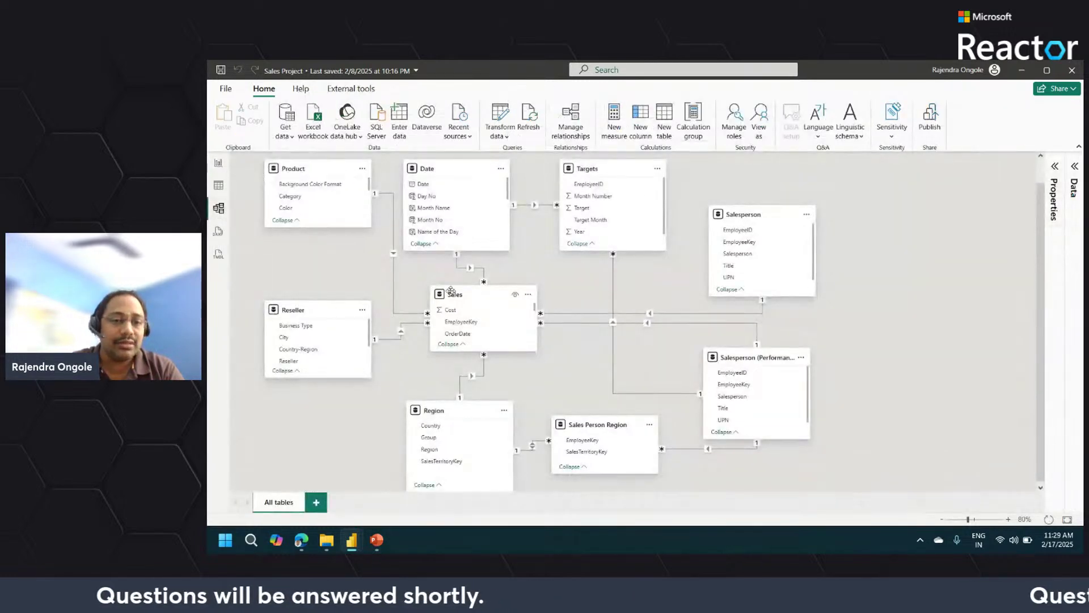
left_click(452, 292)
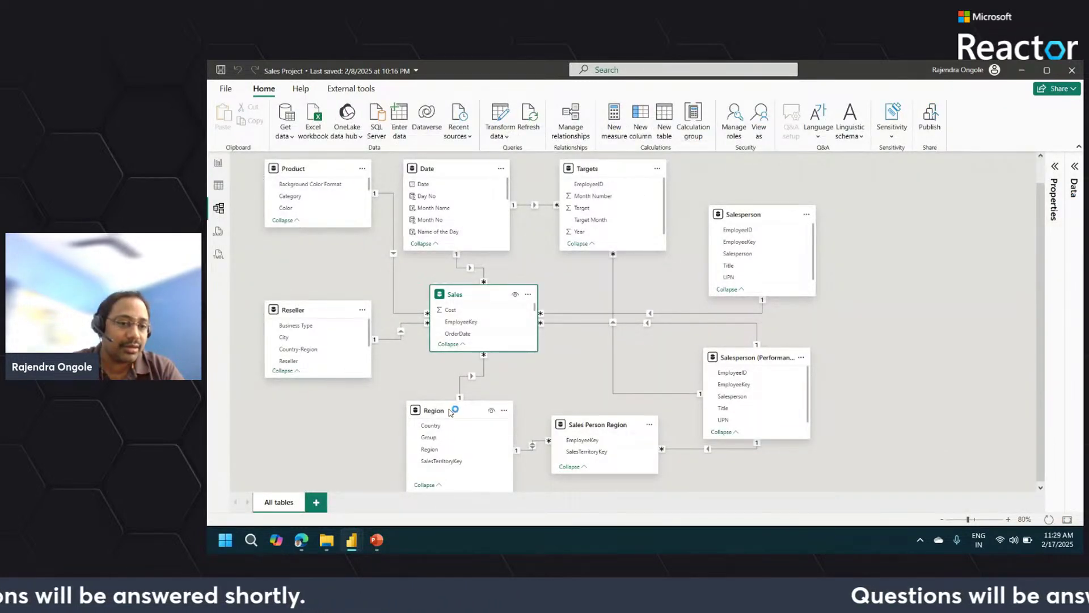
left_click(482, 379)
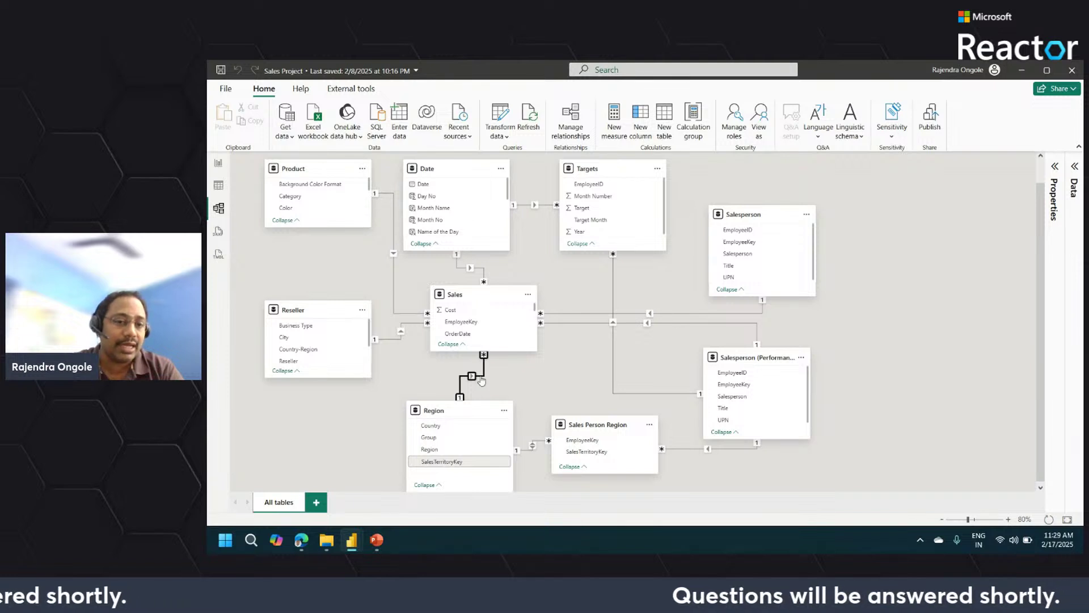
right_click(481, 379)
left_click(499, 382)
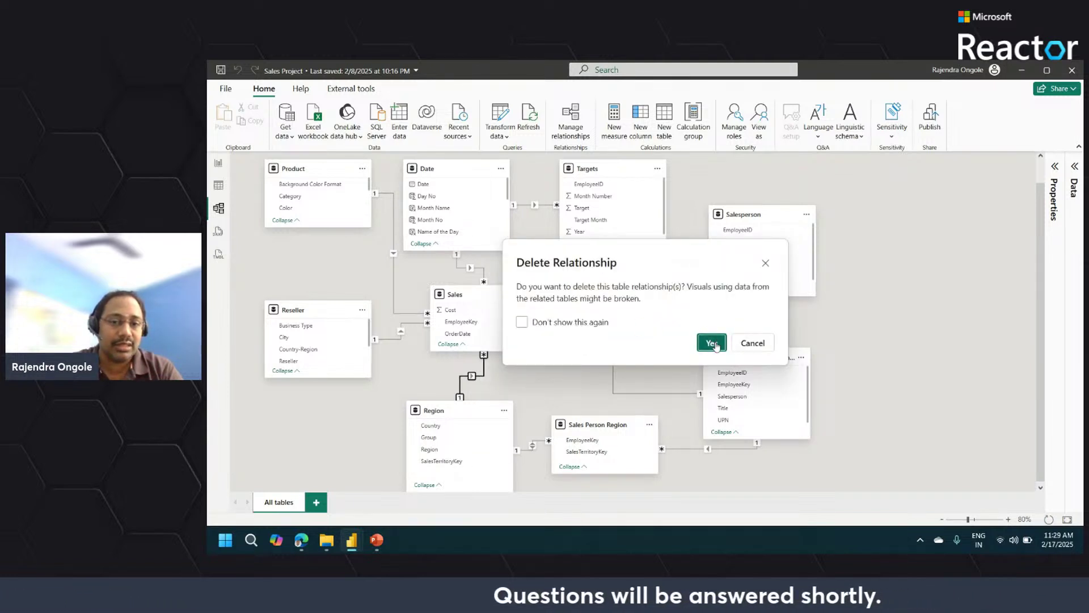
left_click(713, 343)
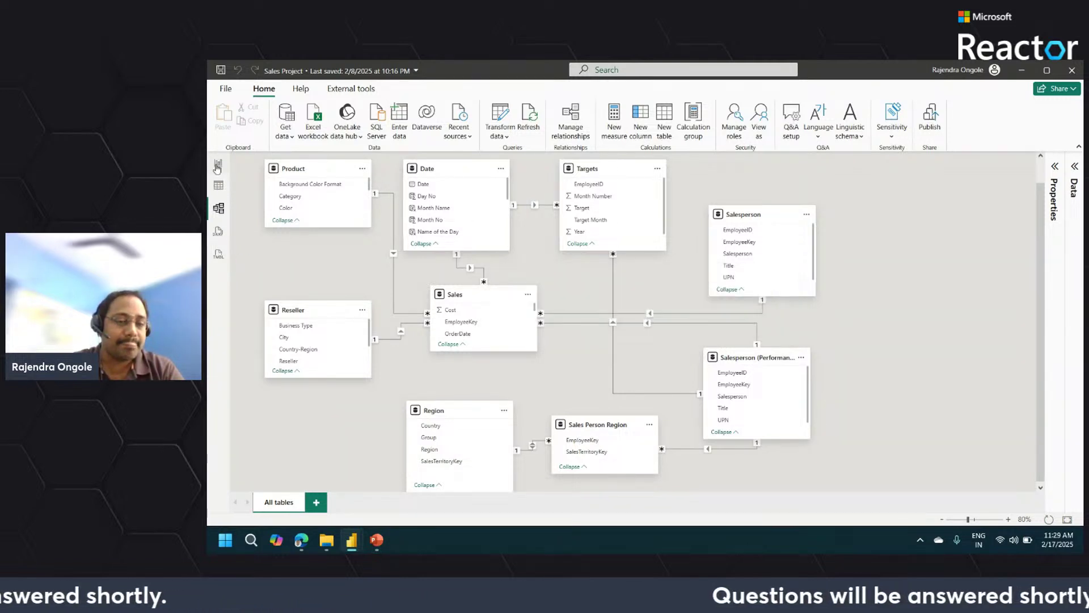
Create a table visual on the blank Page 3 with the SalesOrderNumber field from the Sales table
left_click(217, 166)
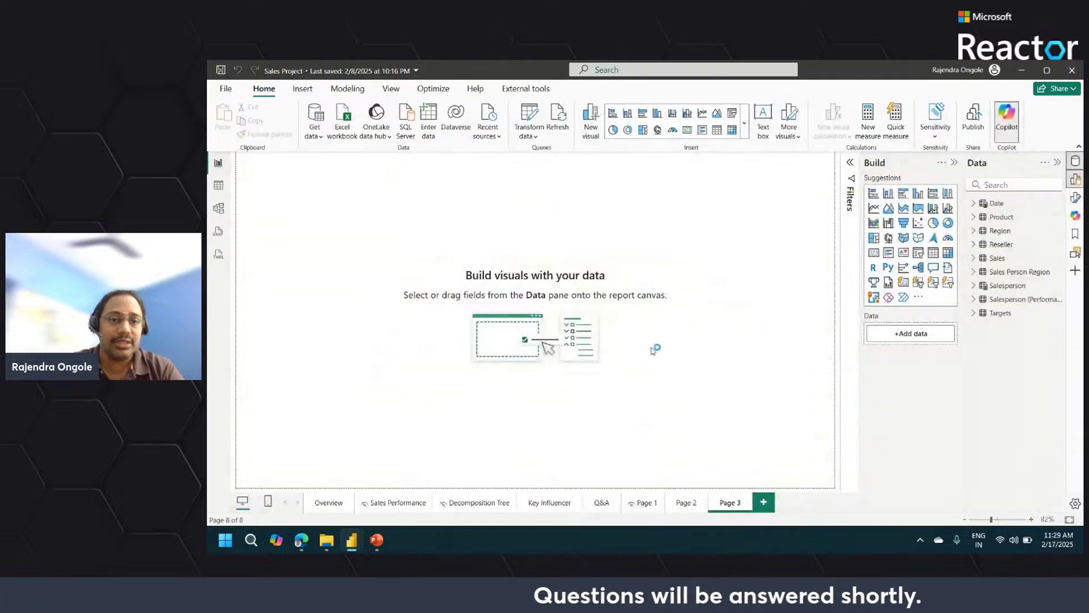
left_click(974, 259)
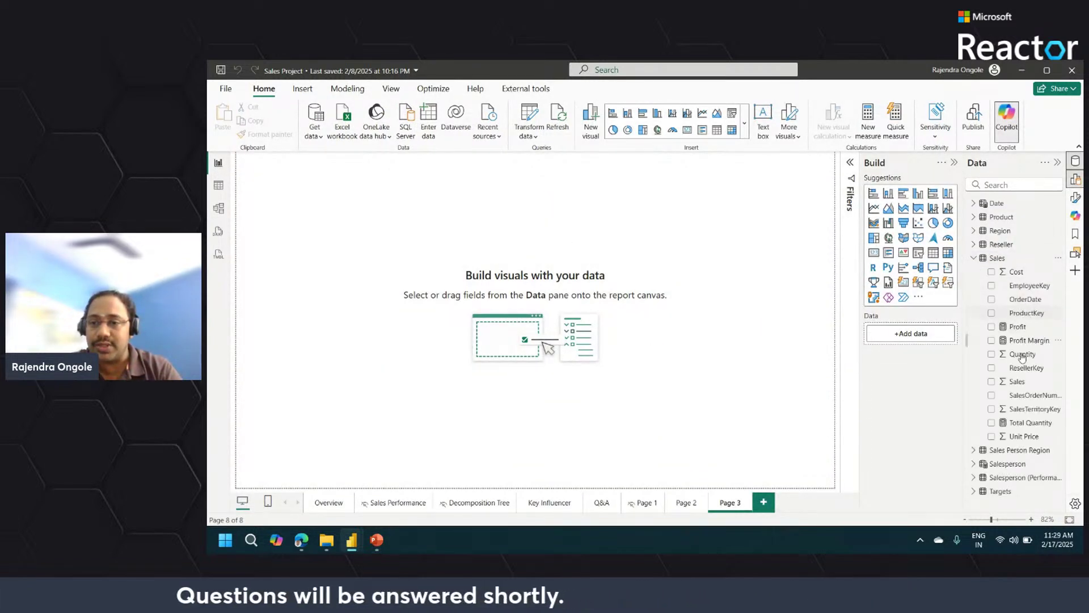
left_click(1023, 423)
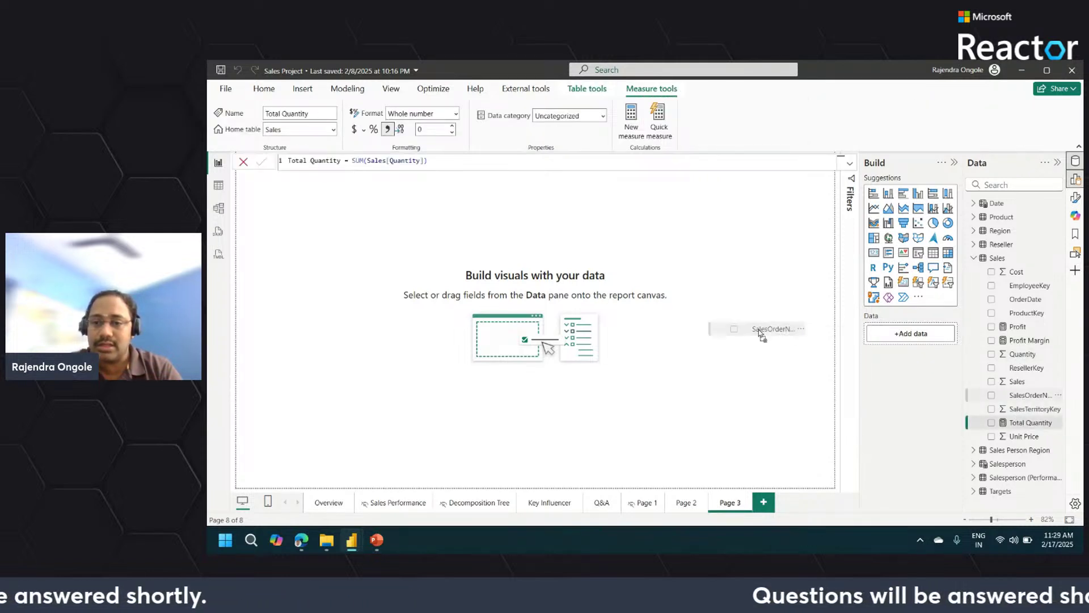
left_click(991, 394)
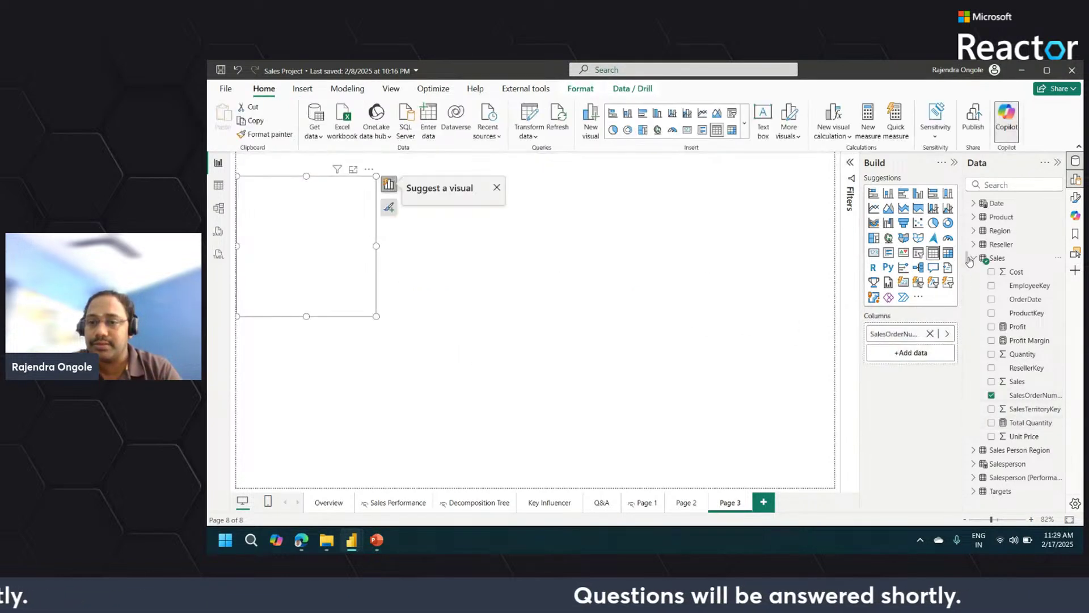
left_click(973, 257)
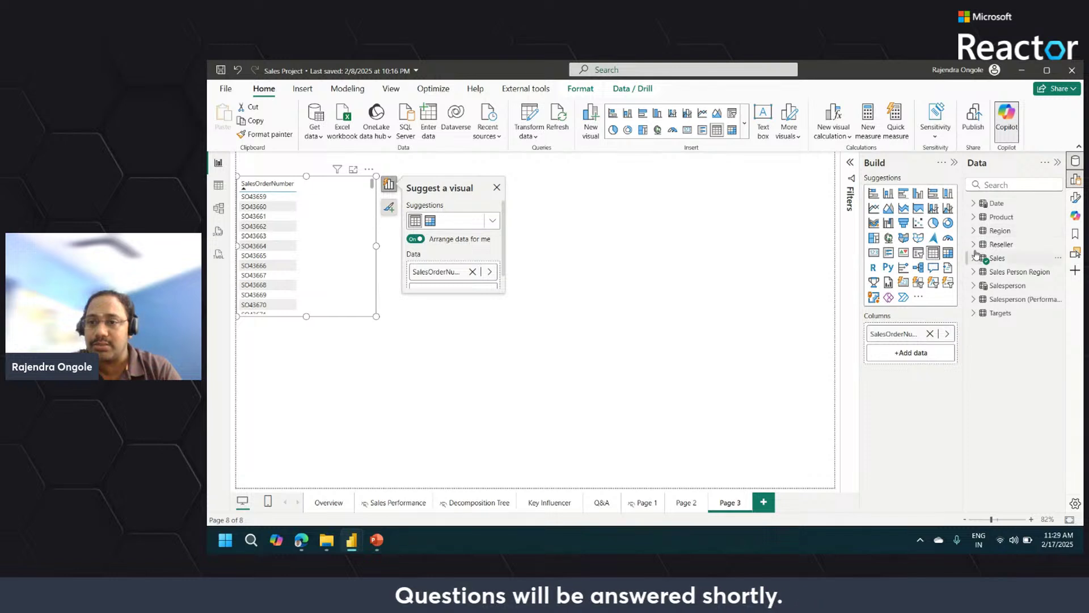
Add the Country field from the Region table as the visual's first column and enlarge the visual
left_click(974, 231)
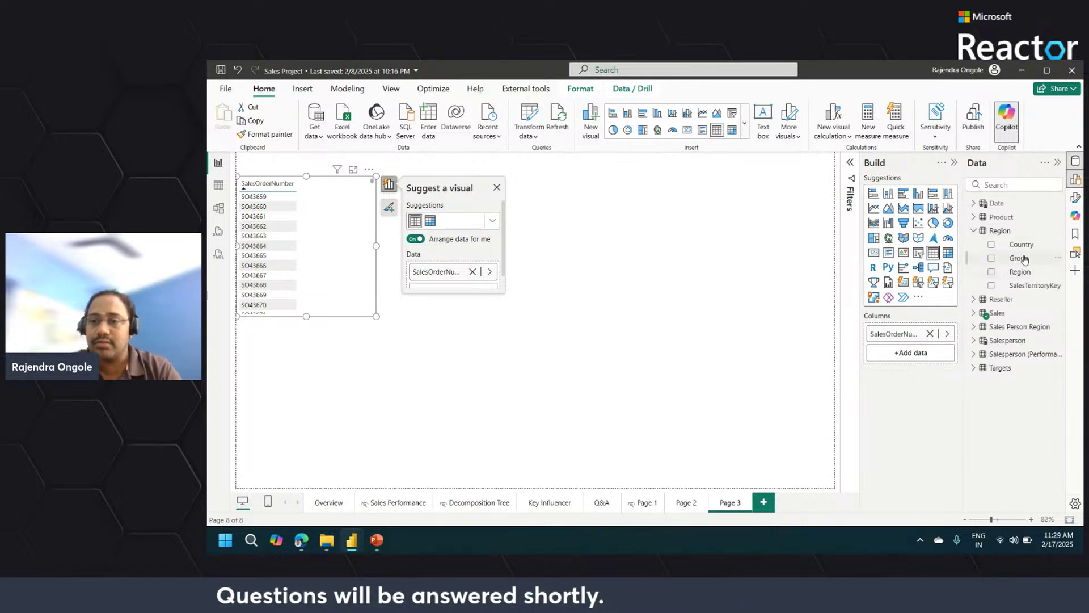
left_click(1024, 258)
left_click_drag(1021, 245, 905, 326)
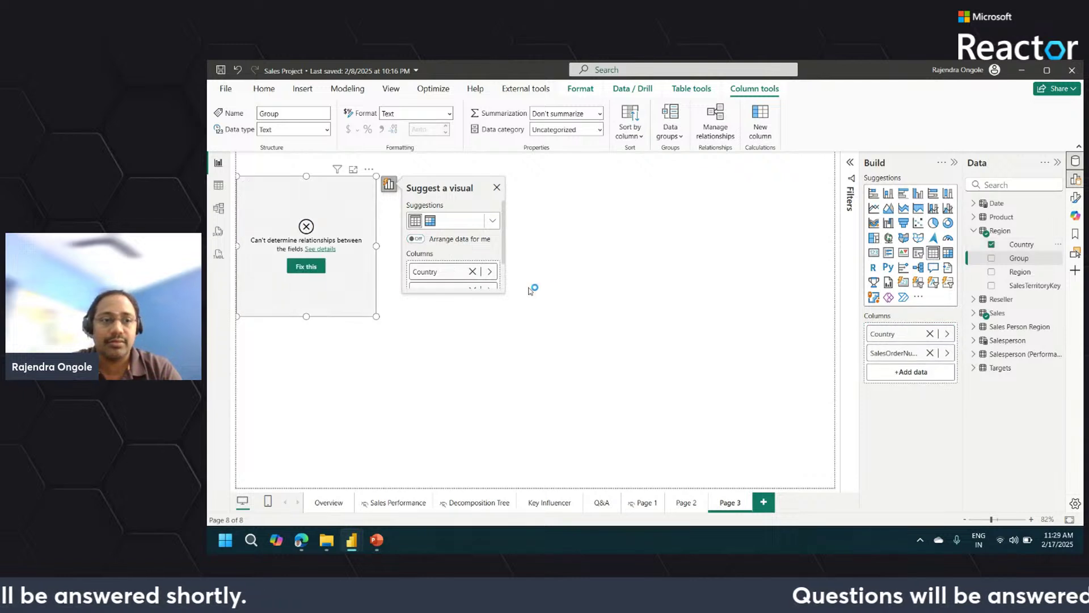
left_click_drag(380, 309, 574, 411)
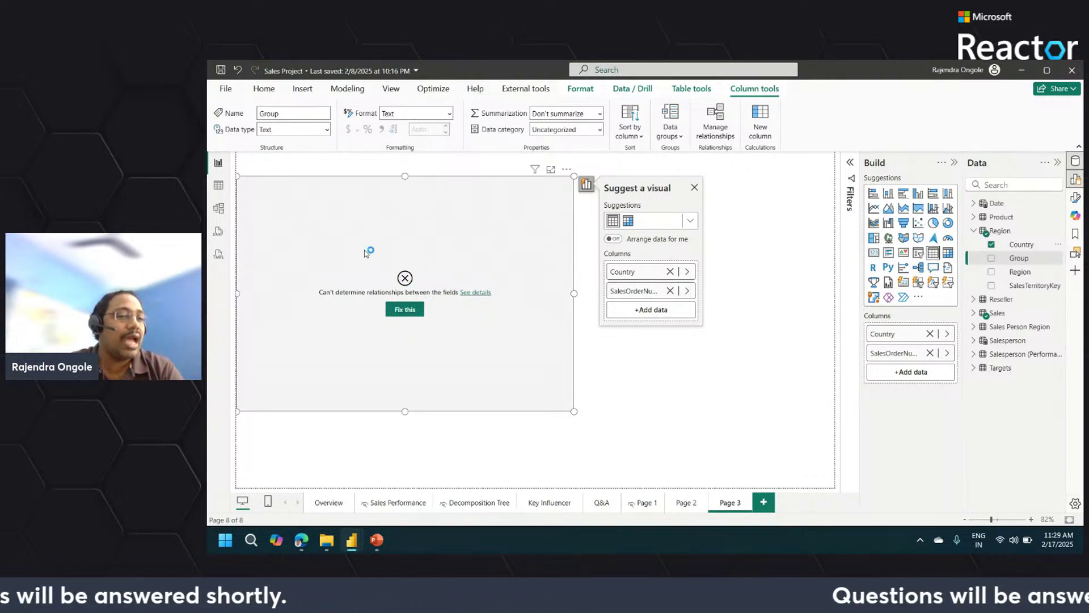
Review the repair choices for the visual's missing relationship and close them without applying any
left_click(406, 311)
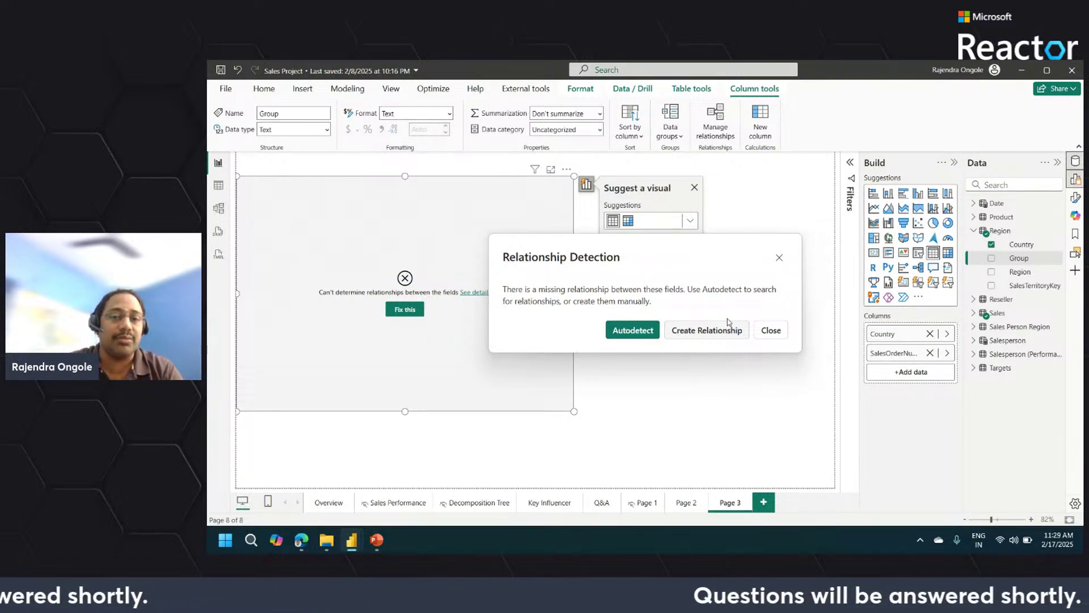
left_click(771, 330)
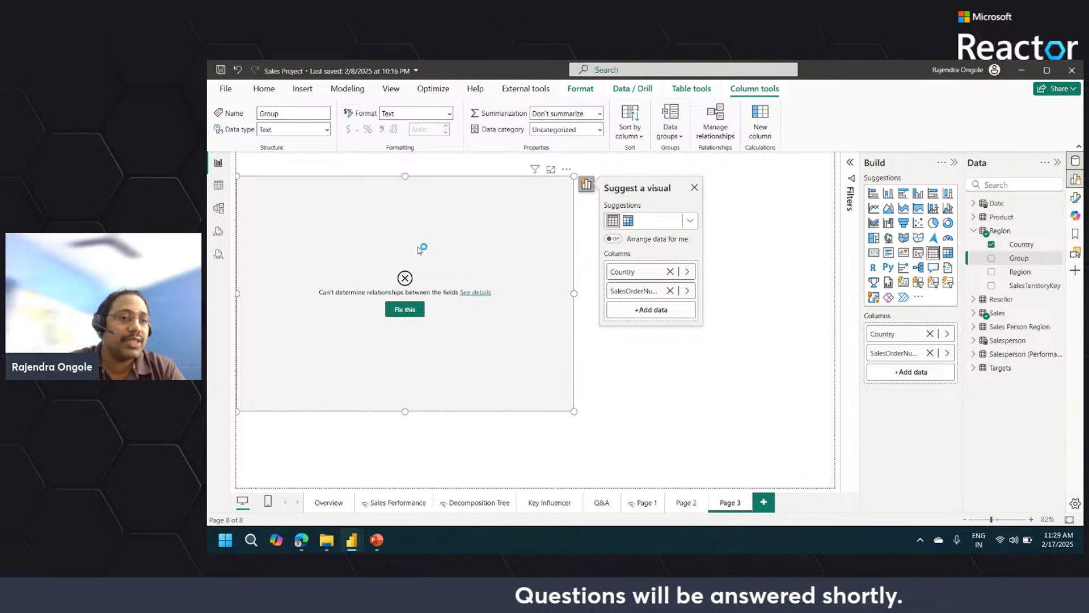
Review the current file's data load options for relationships and accept them with Autodetect new relationships after data is loaded enabled
left_click(227, 94)
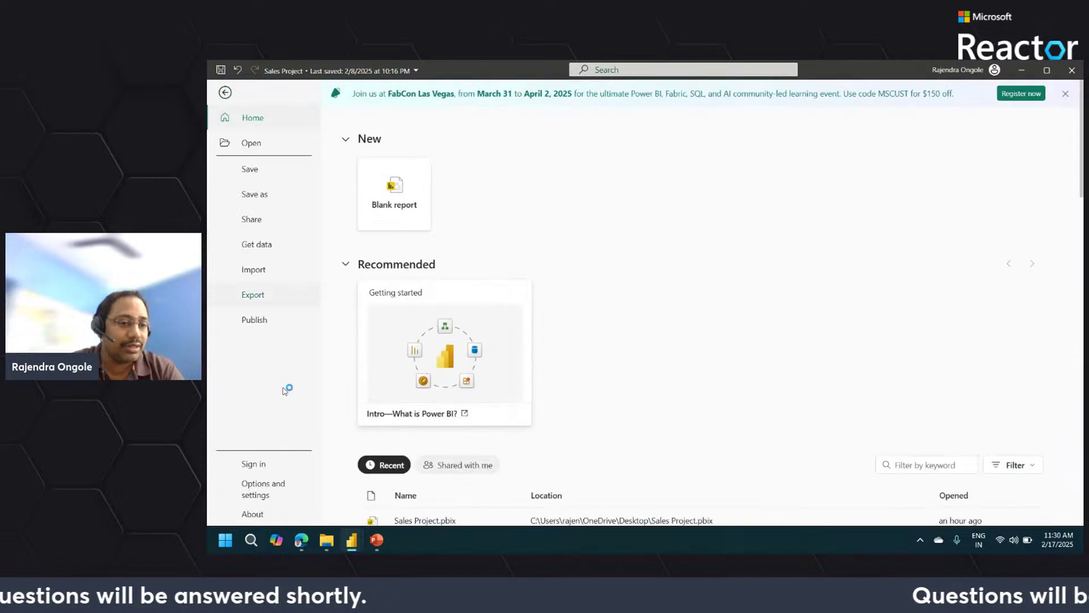
left_click(271, 488)
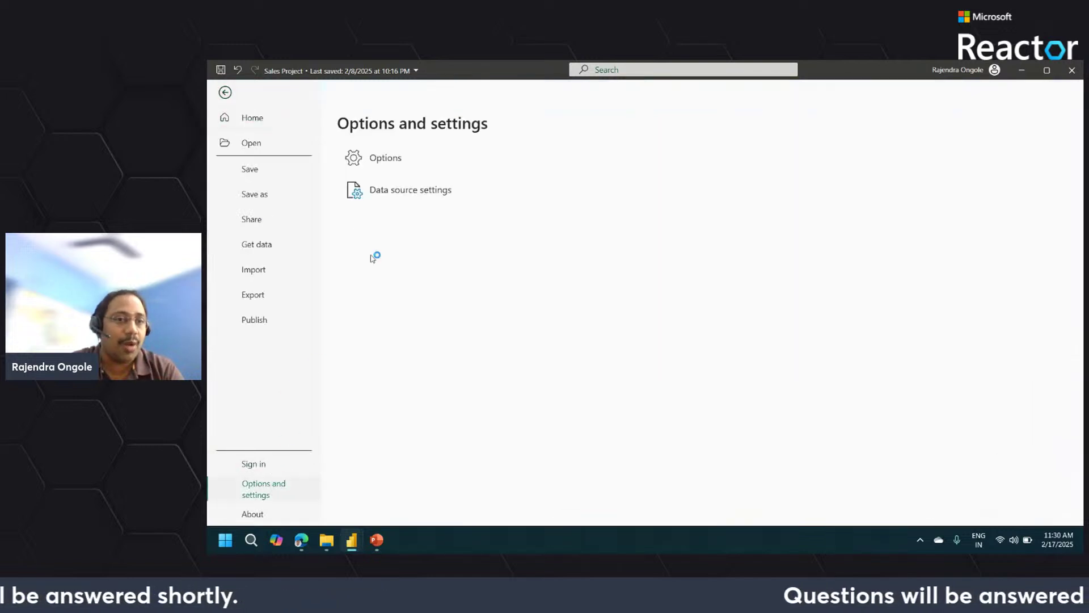
left_click(385, 164)
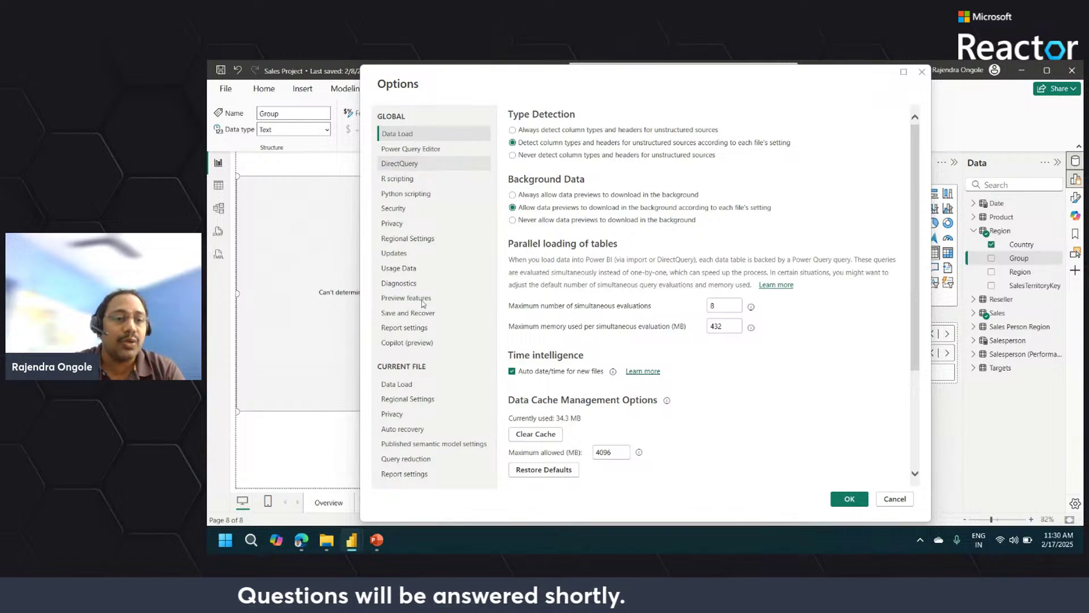
left_click(404, 385)
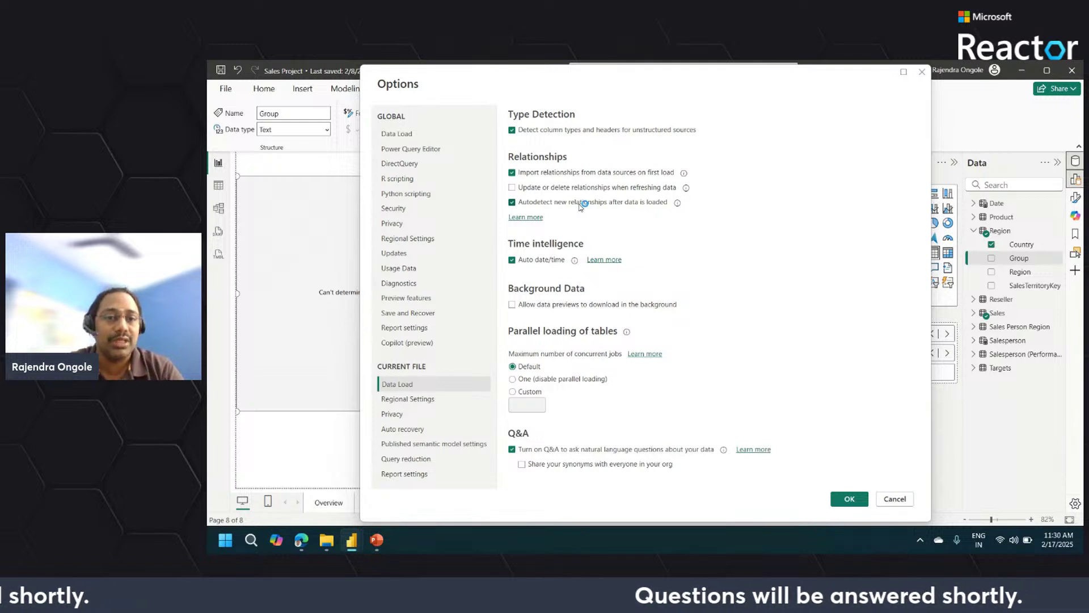
left_click(513, 203)
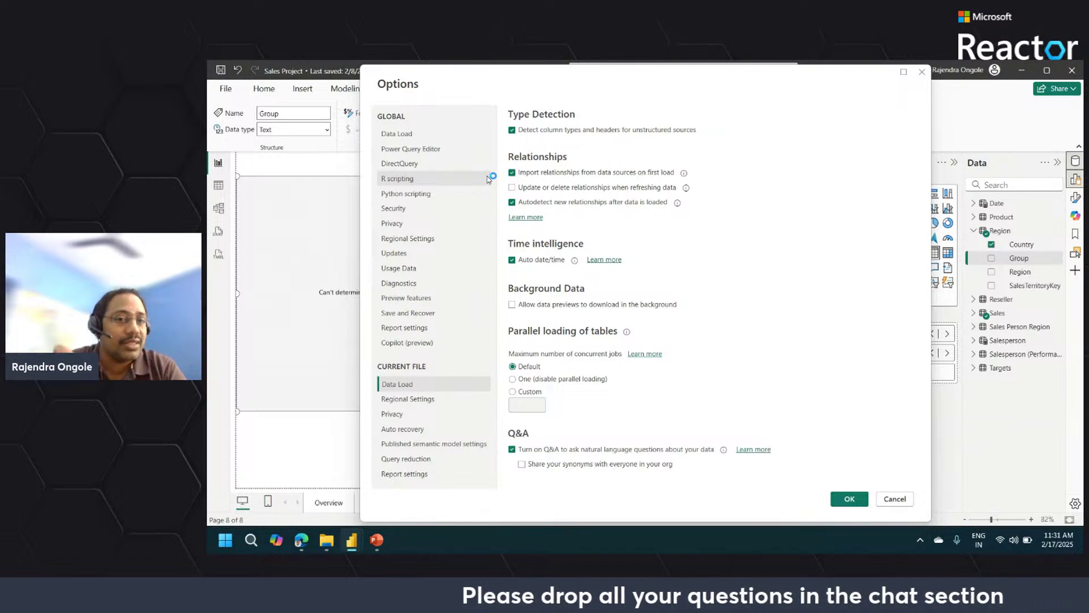
left_click(512, 202)
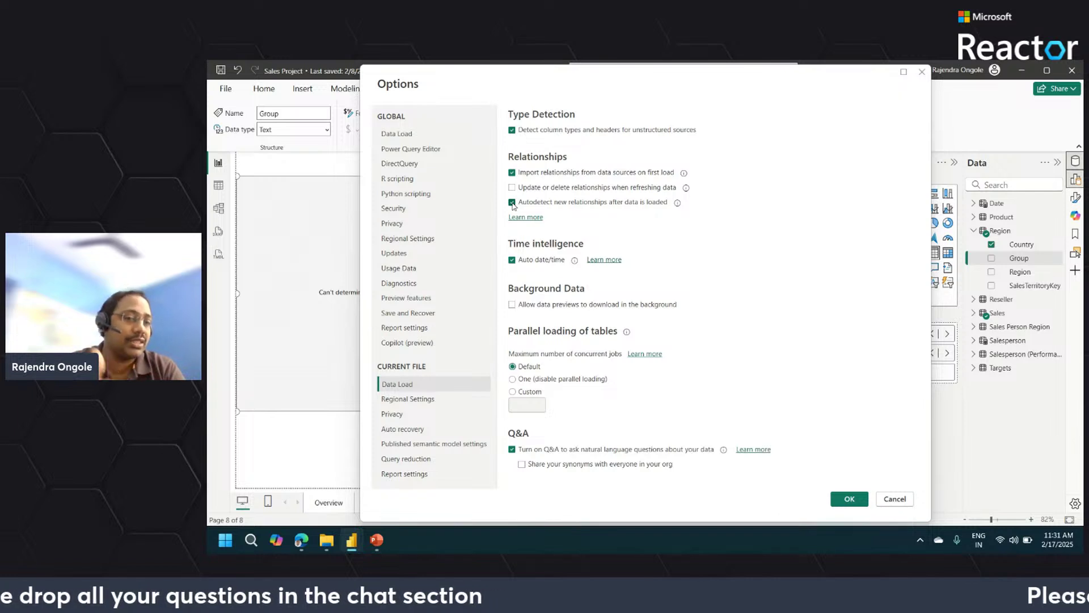
left_click(857, 500)
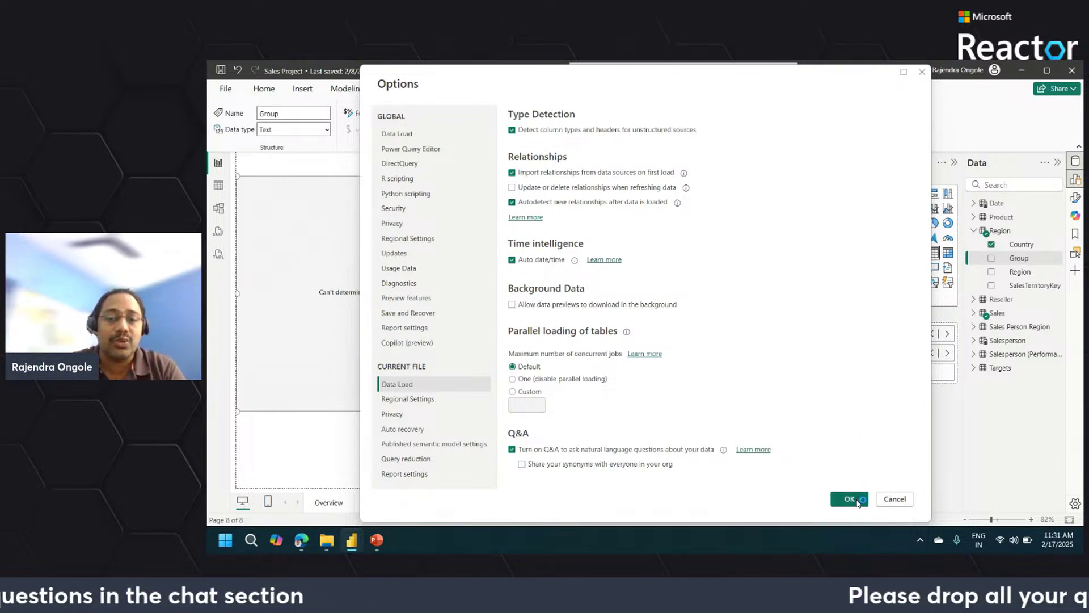
Examine the model diagram's relationships, selecting the one between Product and Sales
left_click(219, 207)
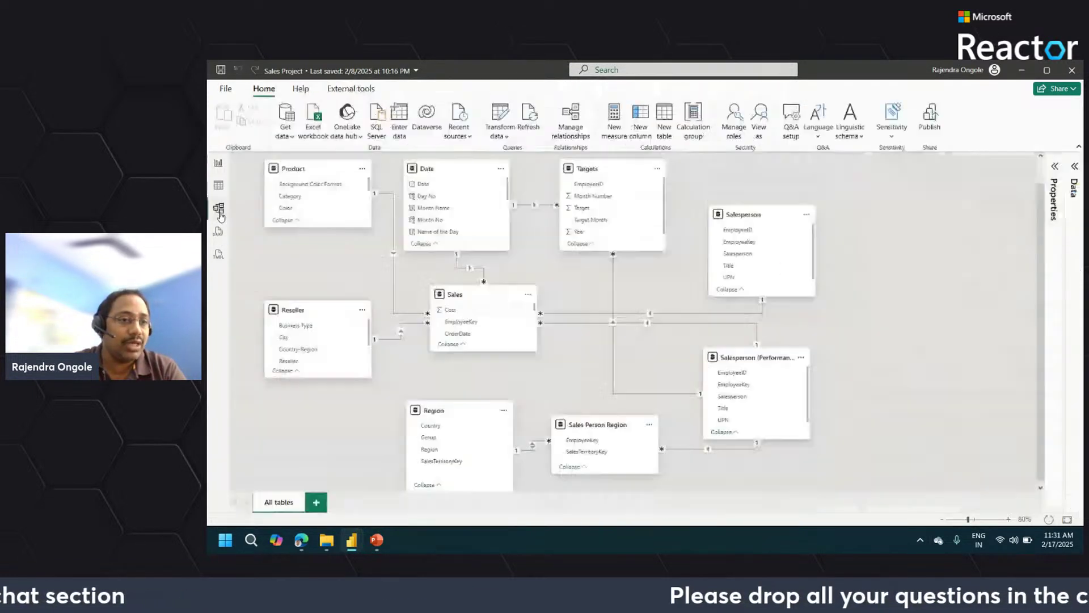
left_click(396, 269)
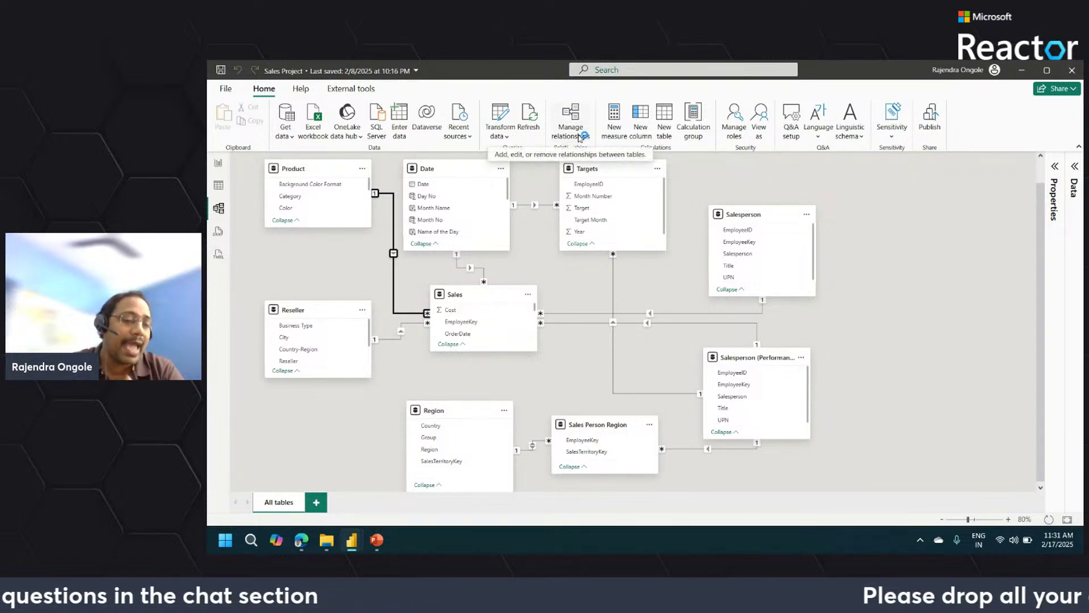
left_click(579, 138)
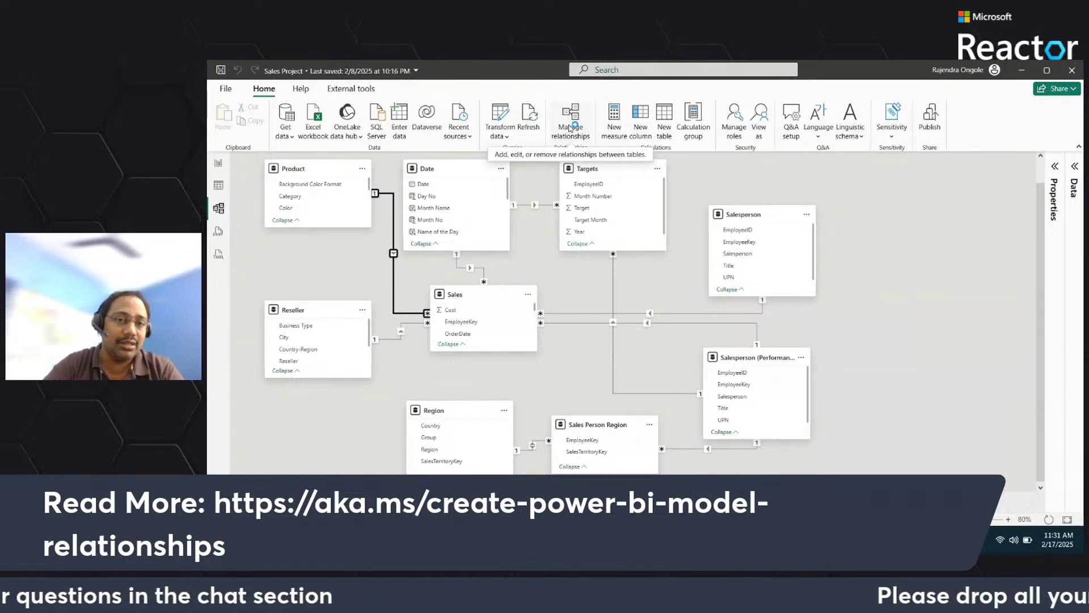
Autodetect the missing relationship between Sales and Region from the table visual on Page 3 and check it in the model diagram
left_click(218, 163)
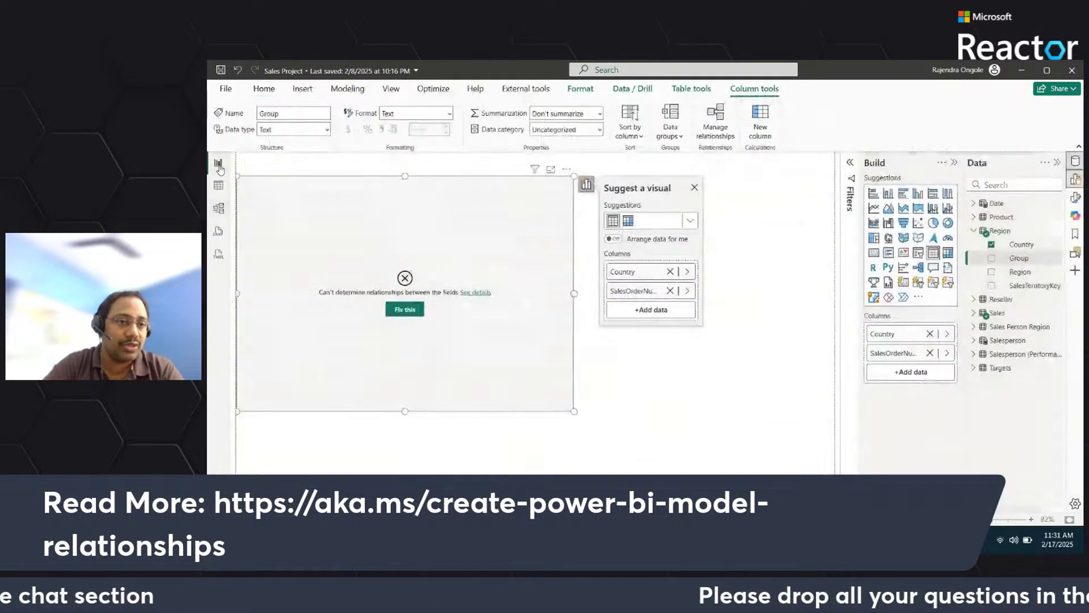
left_click(404, 311)
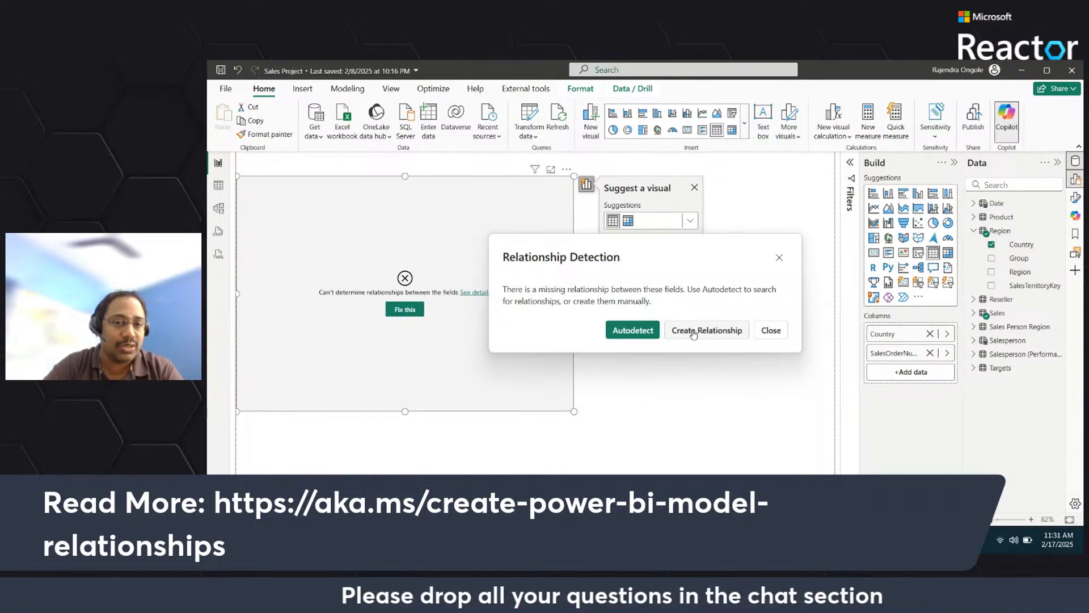
left_click(644, 334)
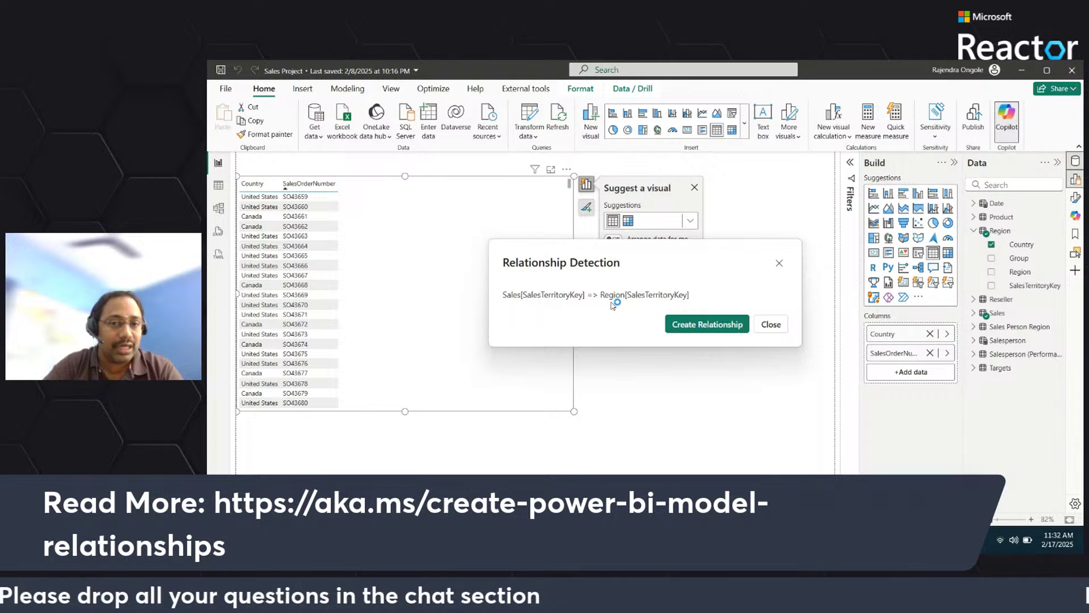
left_click(769, 323)
left_click(220, 211)
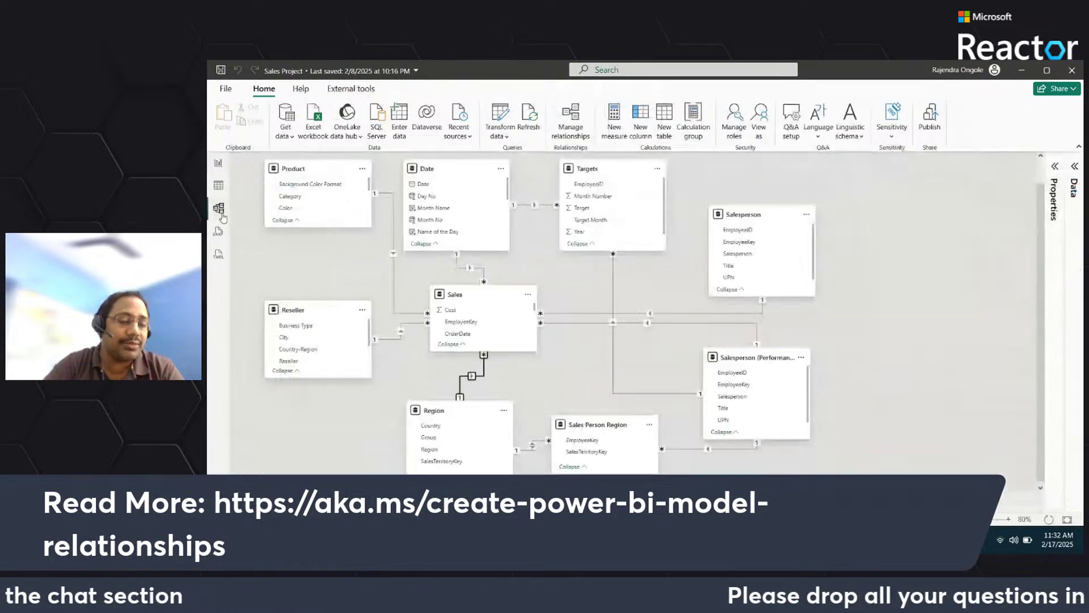
Show the properties of the relationship between Sales and Region in the model diagram
double_click(482, 375)
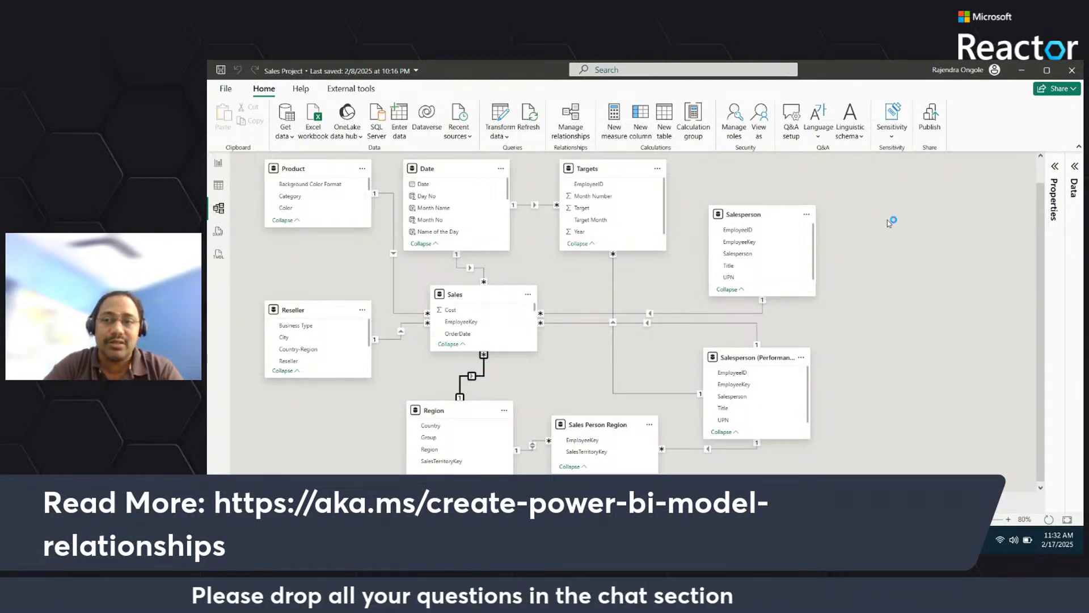
left_click(1055, 167)
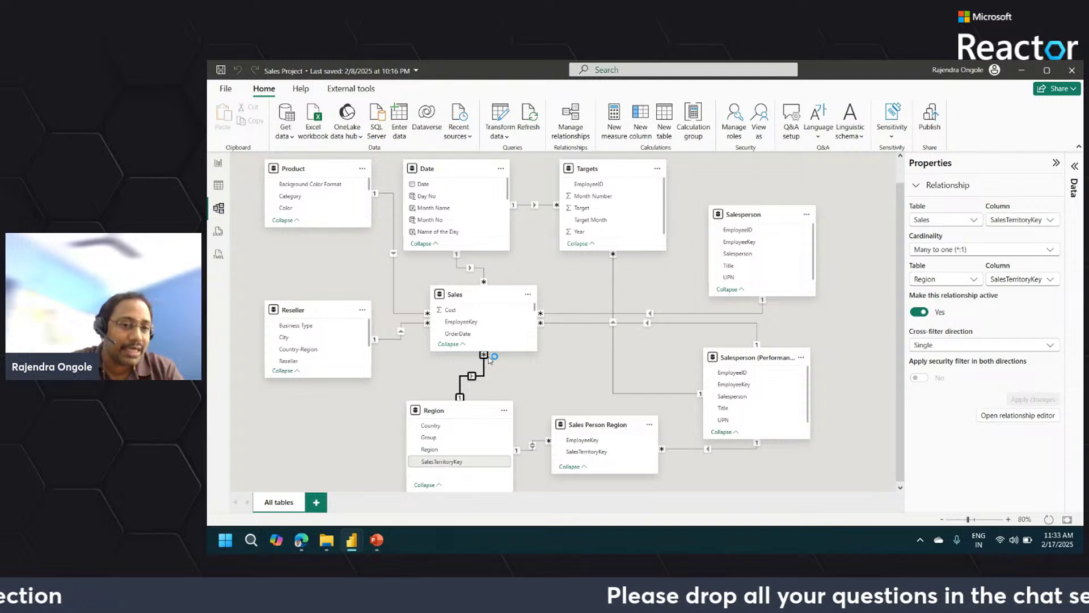
Narrow the table visual on Page 3 and replace its Country column with OrderDate and ProductKey from Sales
left_click(219, 165)
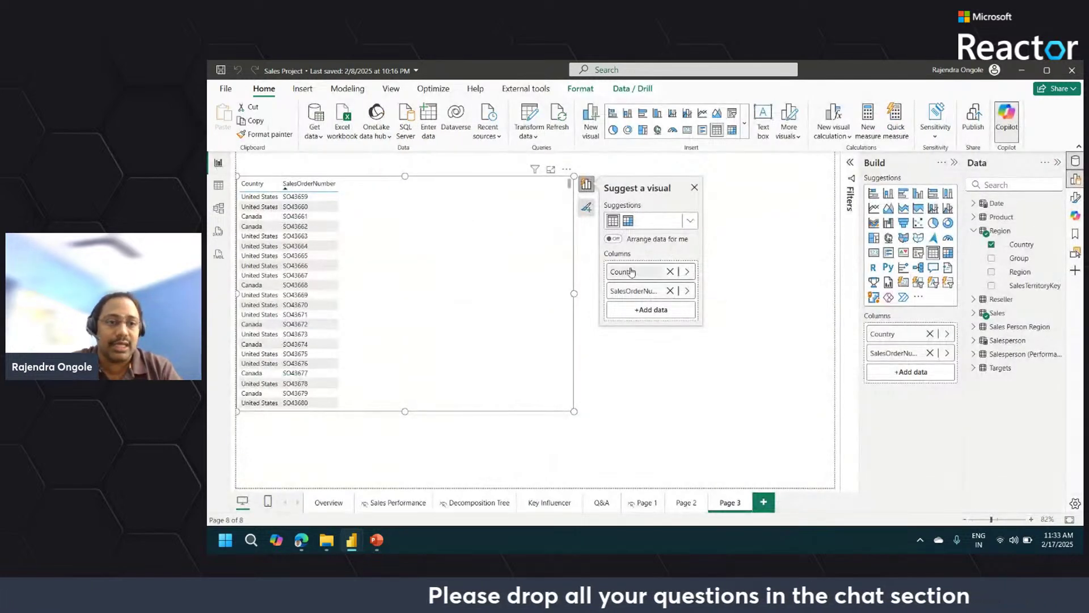
left_click_drag(574, 294, 489, 294)
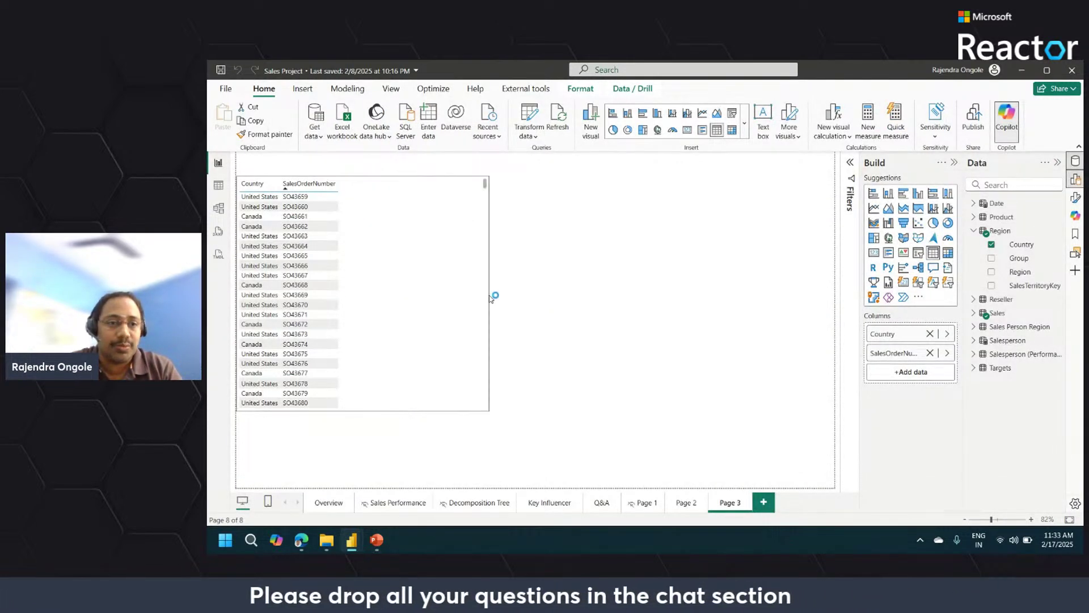
left_click(991, 244)
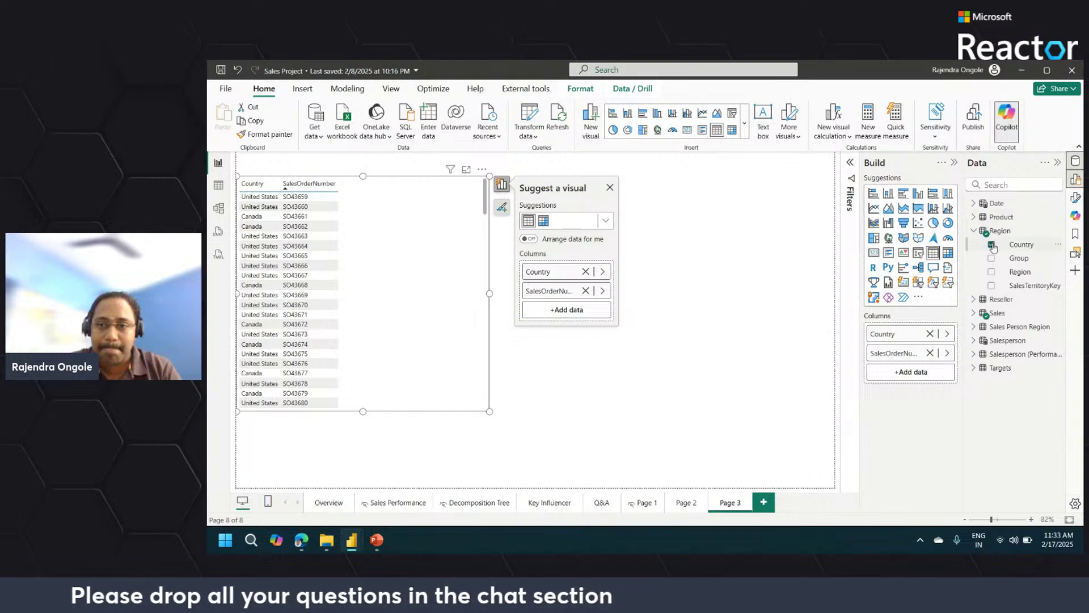
left_click(973, 313)
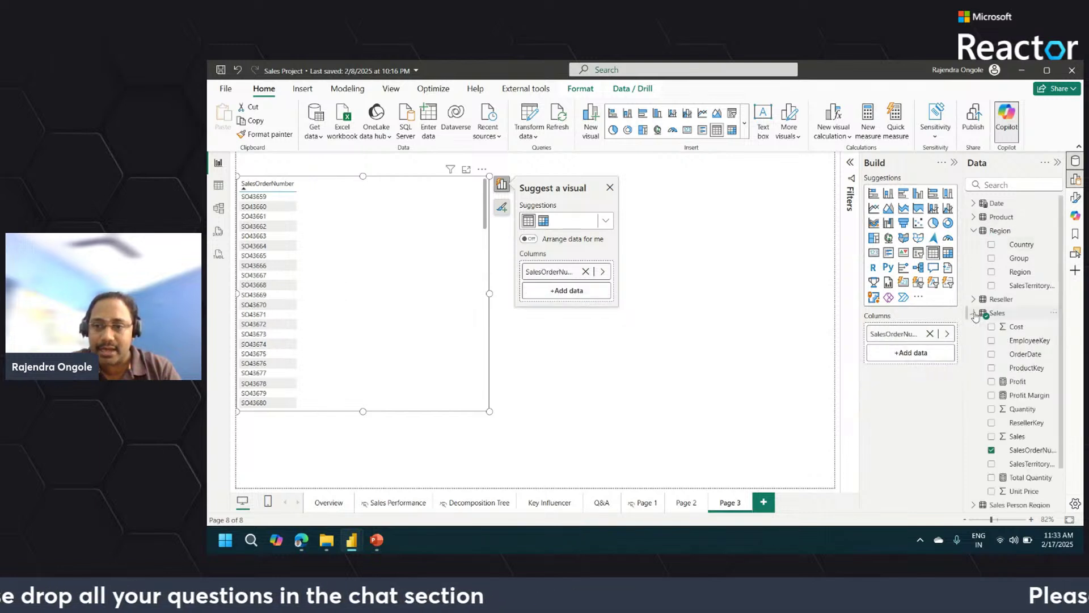
left_click(1026, 355)
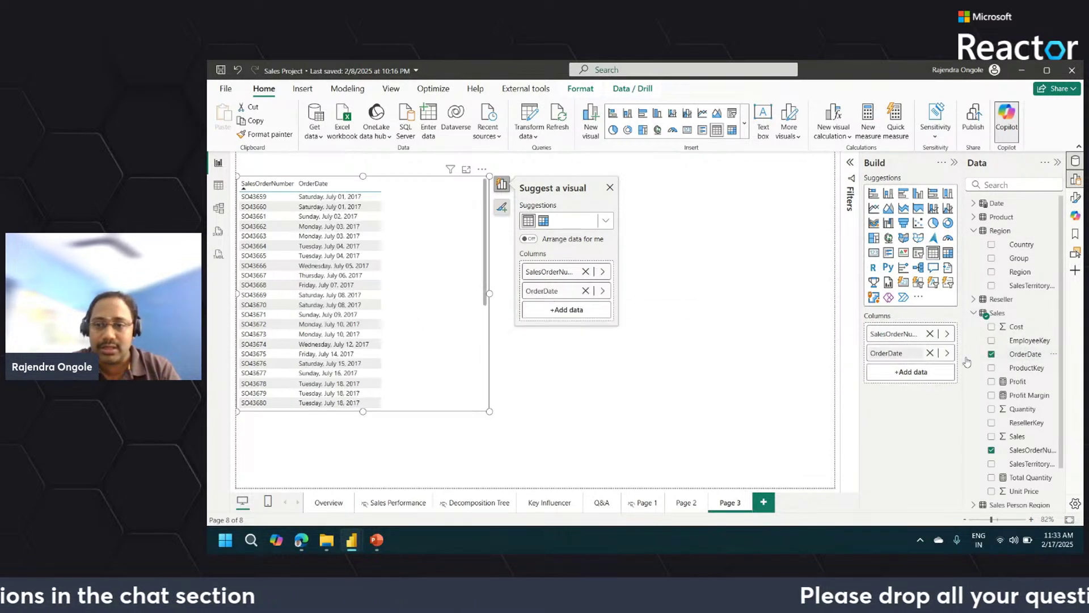
left_click(998, 369)
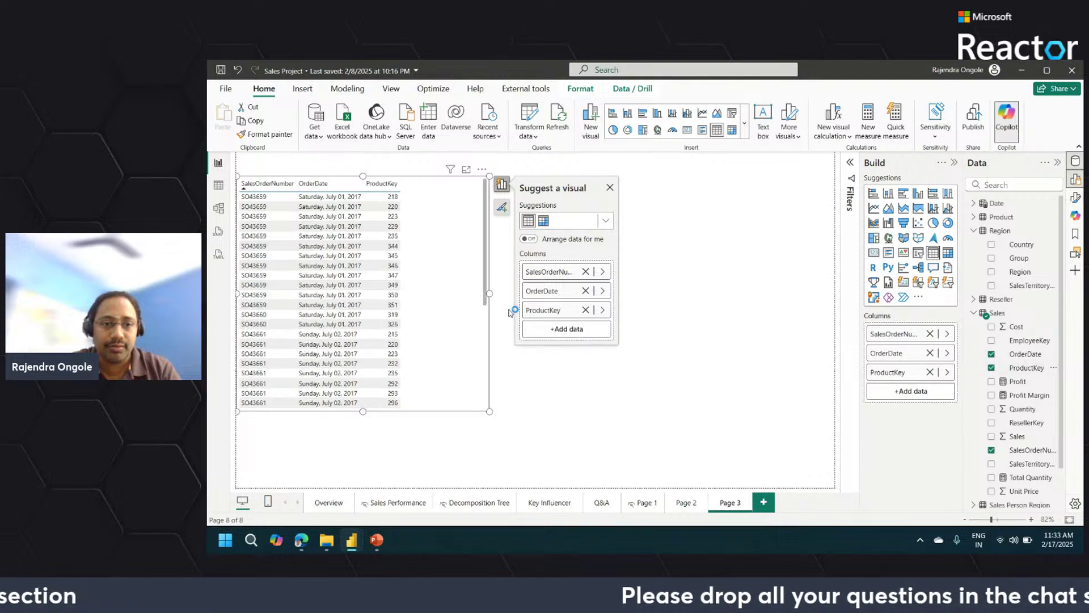
Add an enlarged second table visual beside the sales table, showing Country, Group and SalesTerritoryKey from Region
left_click(640, 389)
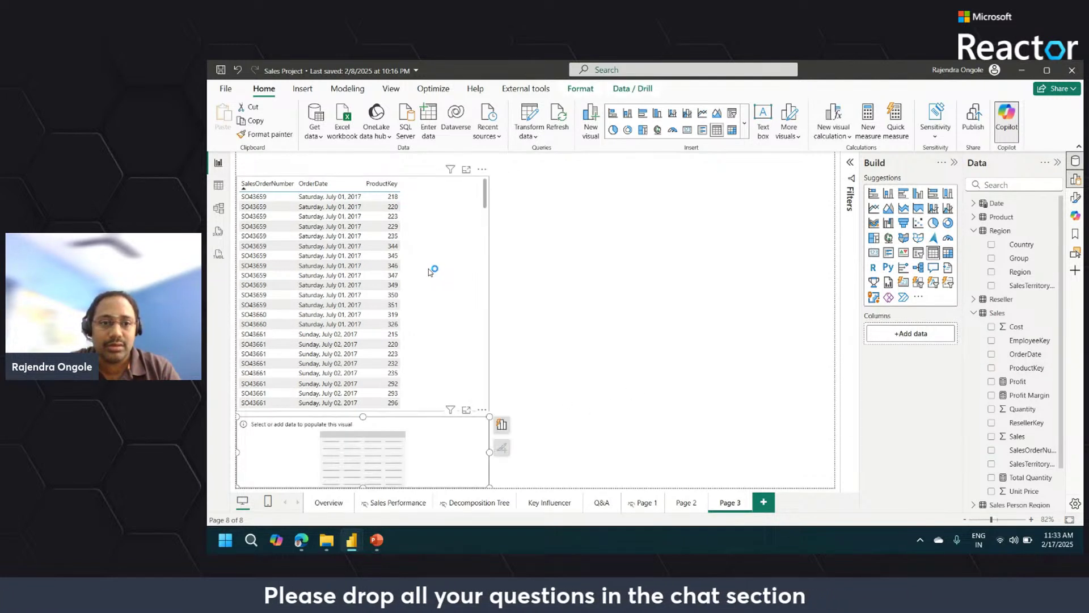
left_click_drag(443, 459, 723, 206)
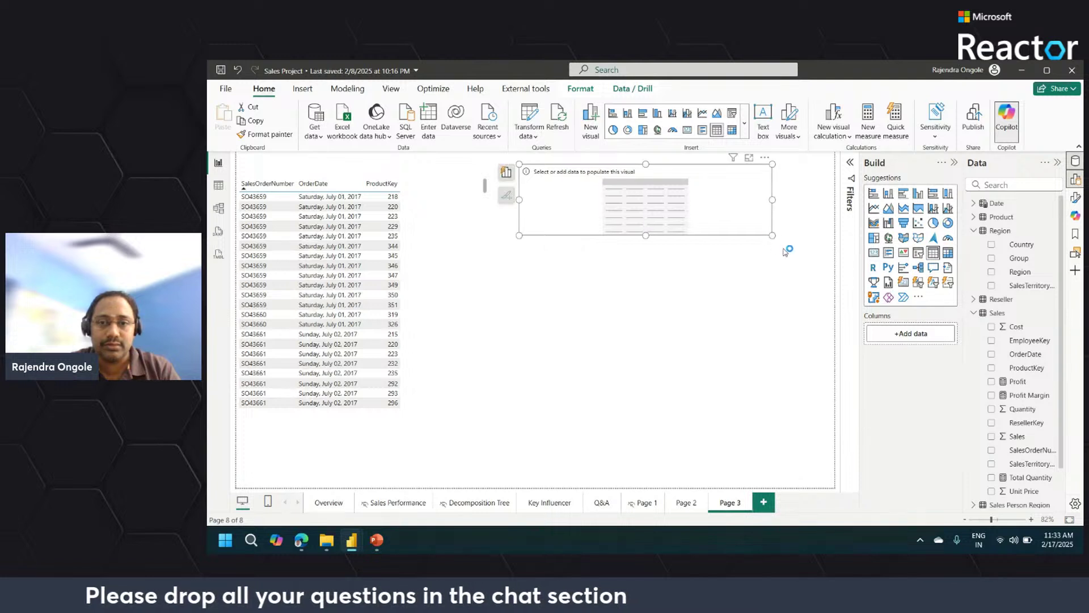
left_click_drag(773, 236, 821, 416)
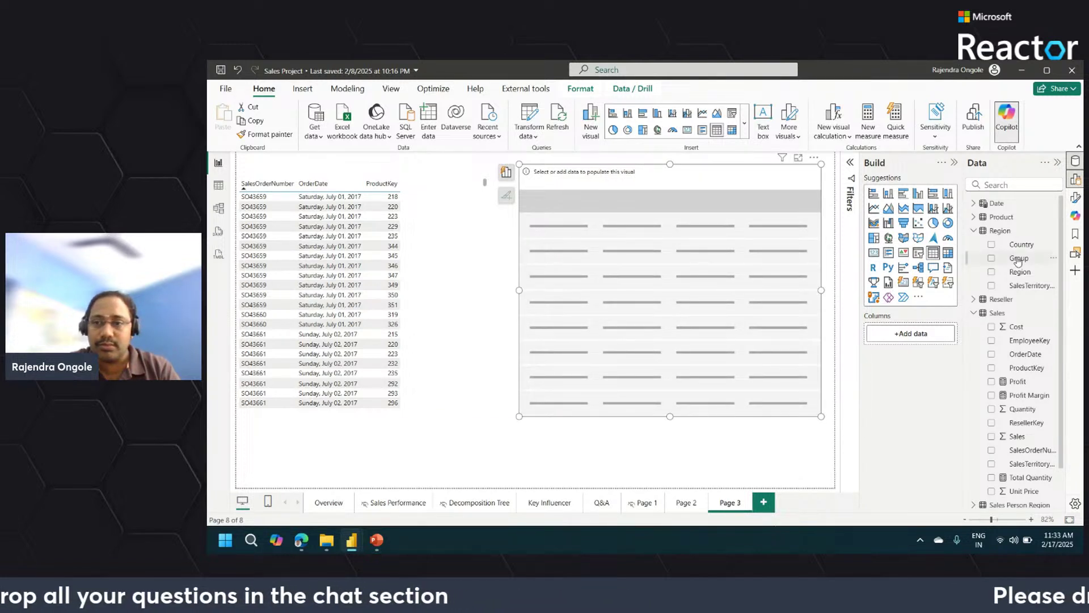
left_click(991, 245)
left_click(992, 258)
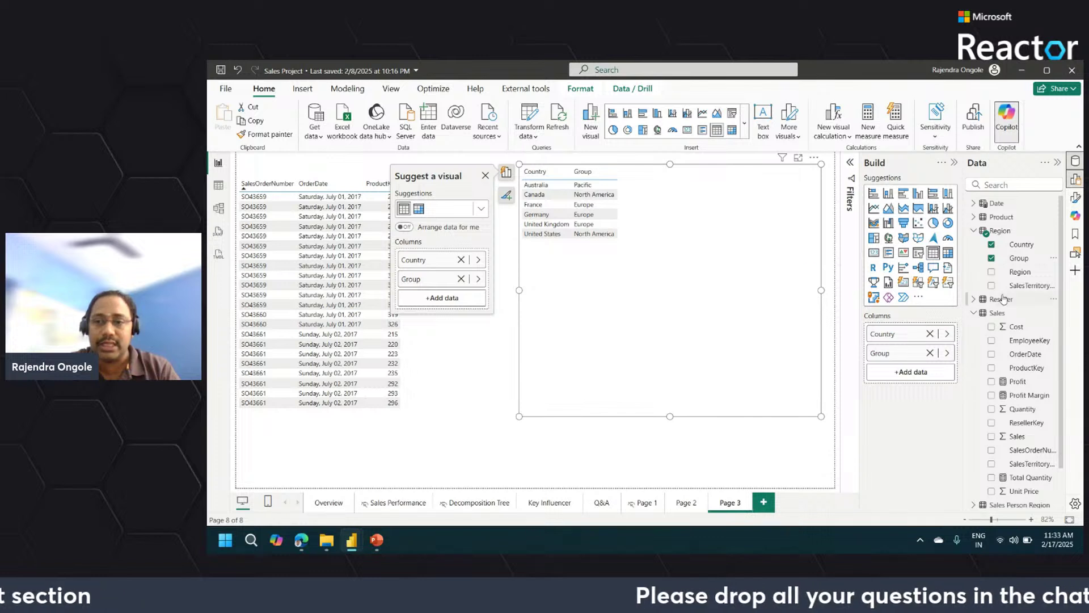
left_click(991, 286)
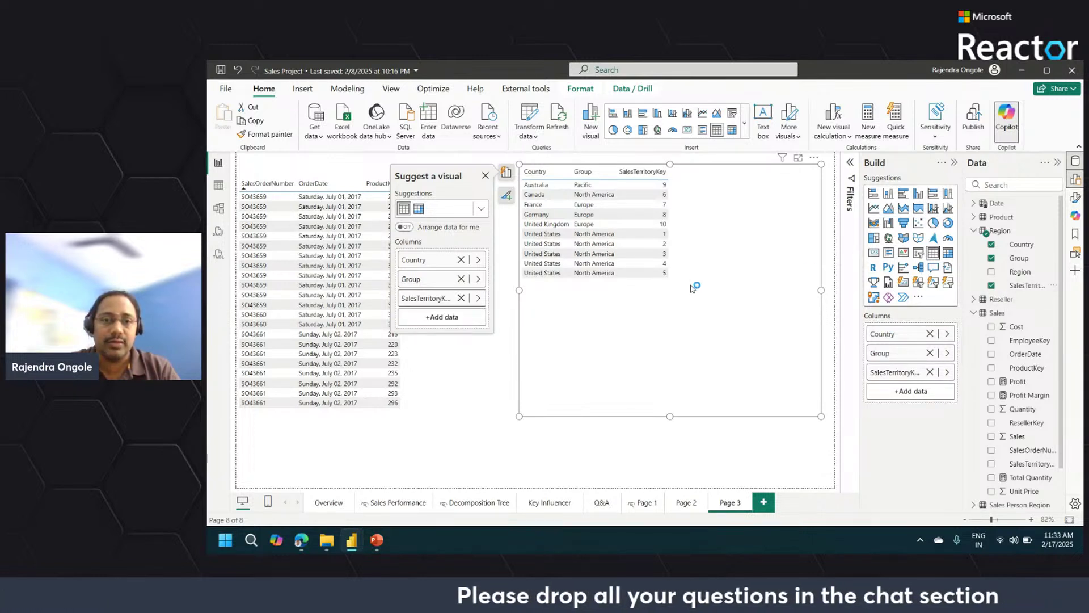
left_click_drag(683, 284, 695, 296)
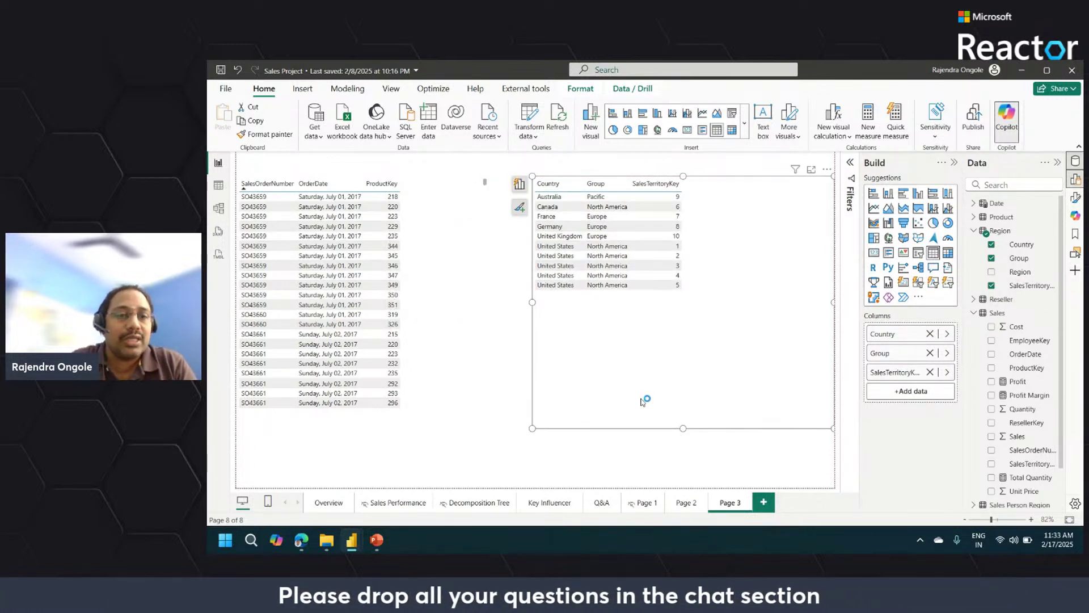
Examine how Sales and Region are linked in the model diagram, selecting each table
left_click(219, 208)
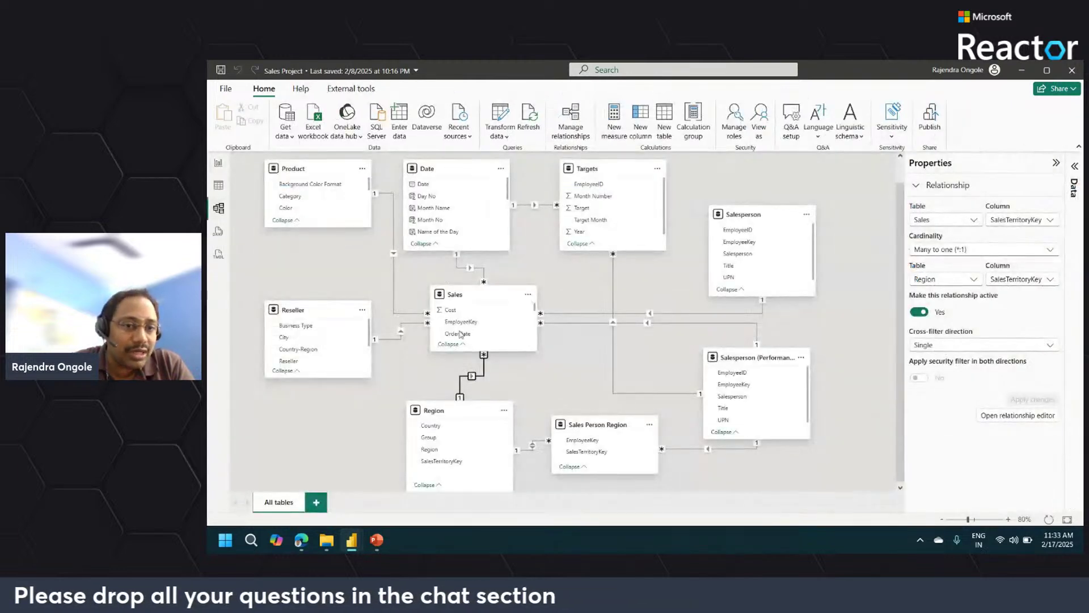
left_click(471, 291)
left_click(453, 410)
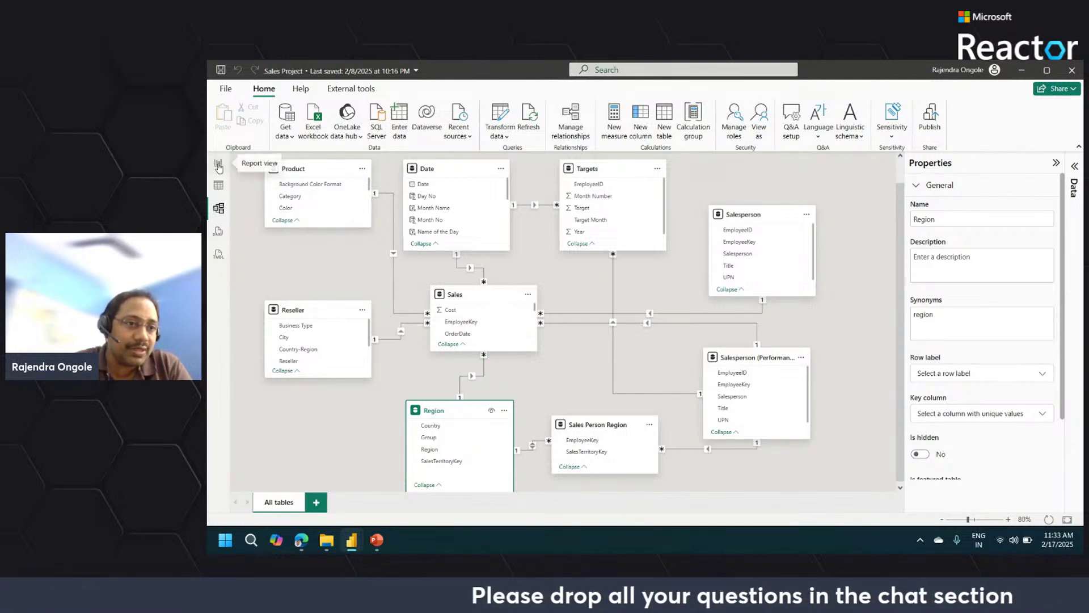
Cross-filter the sales table on Page 3 by Canada, Germany, United States and Australia rows of the region table, ending with no selection
left_click(218, 166)
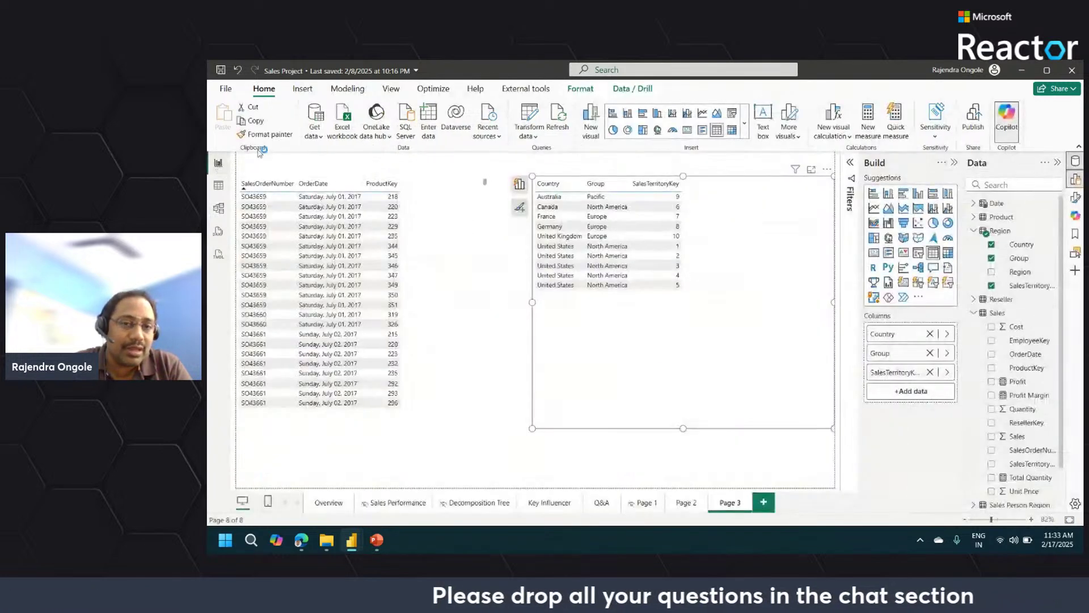
left_click(570, 210)
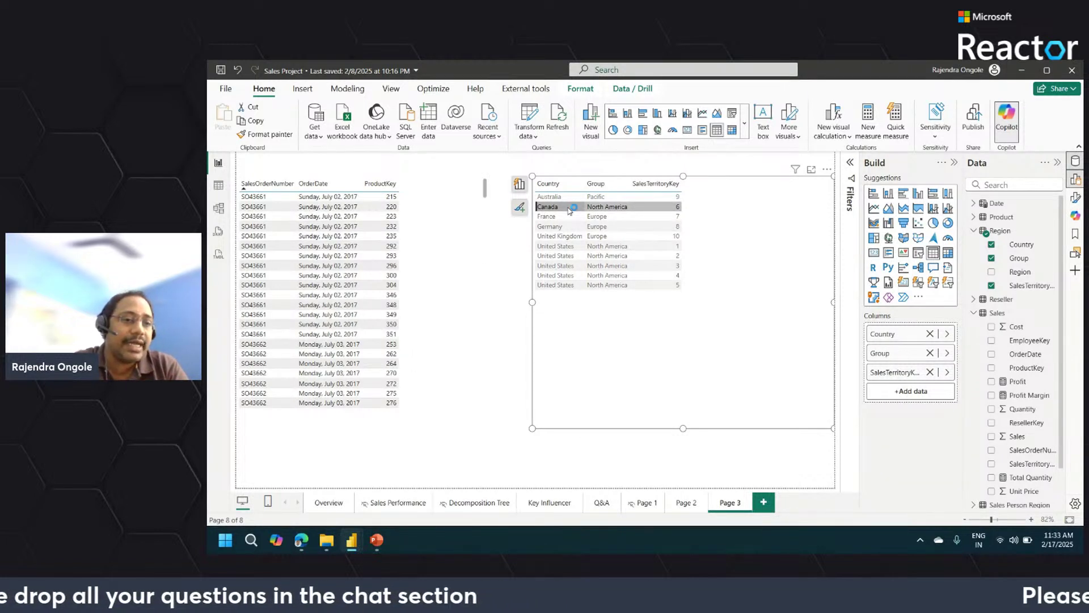
left_click(569, 226)
left_click(564, 235)
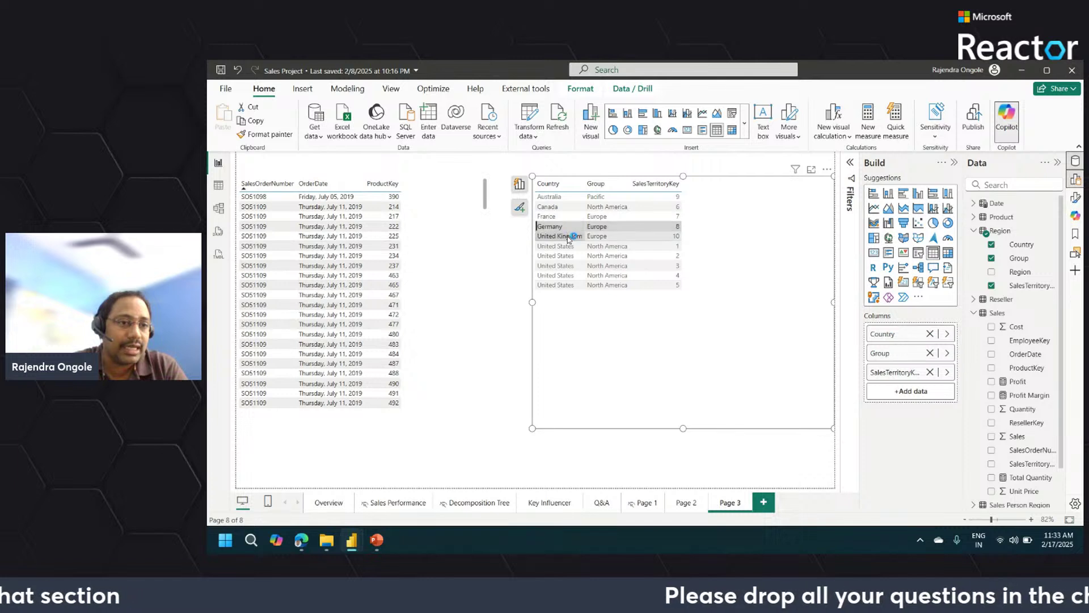
left_click(566, 255)
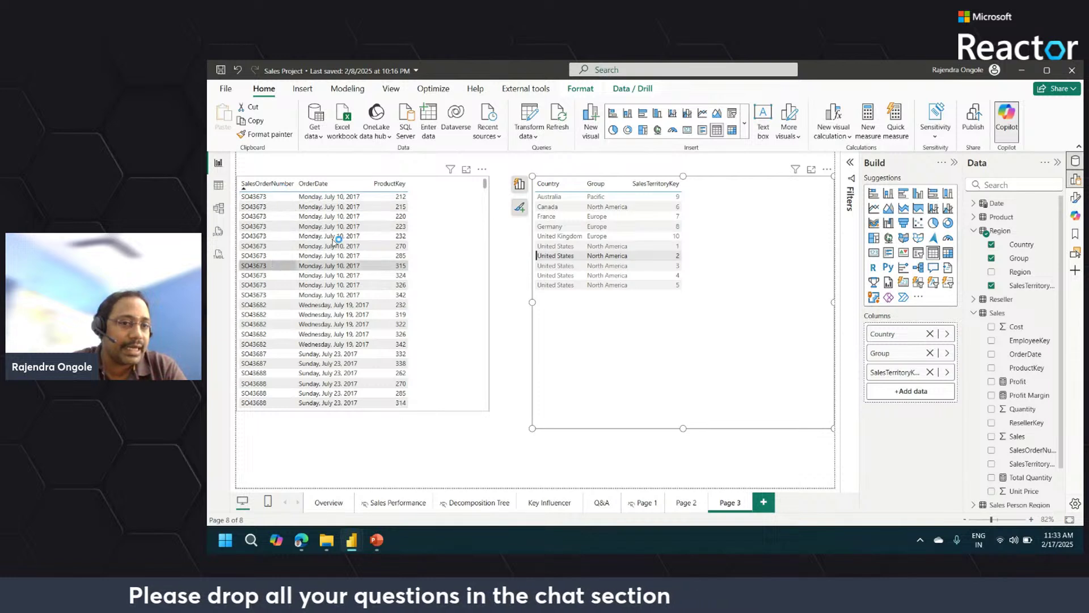
left_click(552, 196)
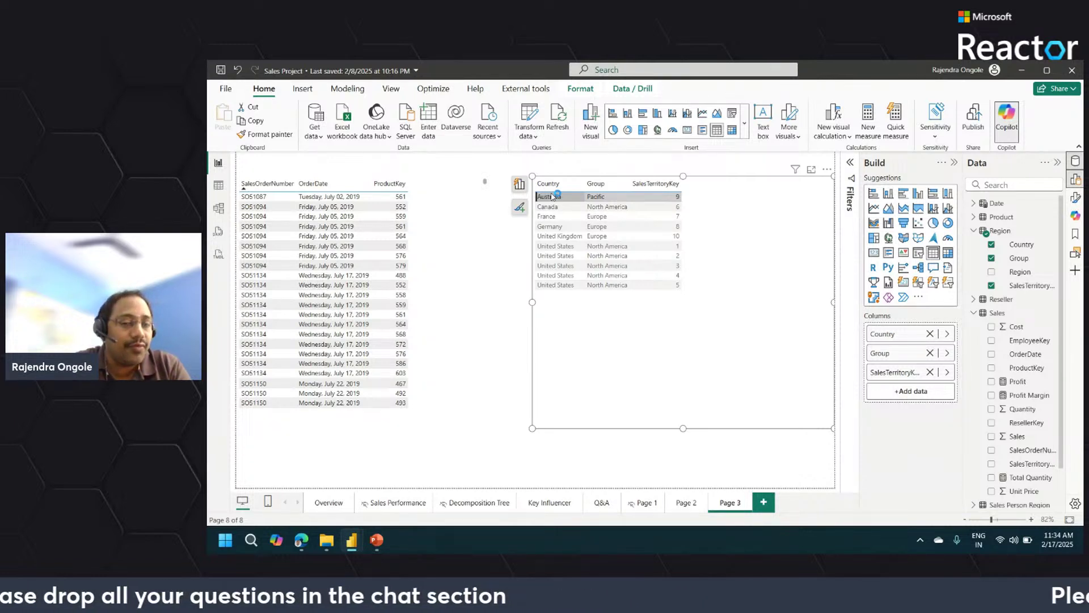
left_click(551, 196)
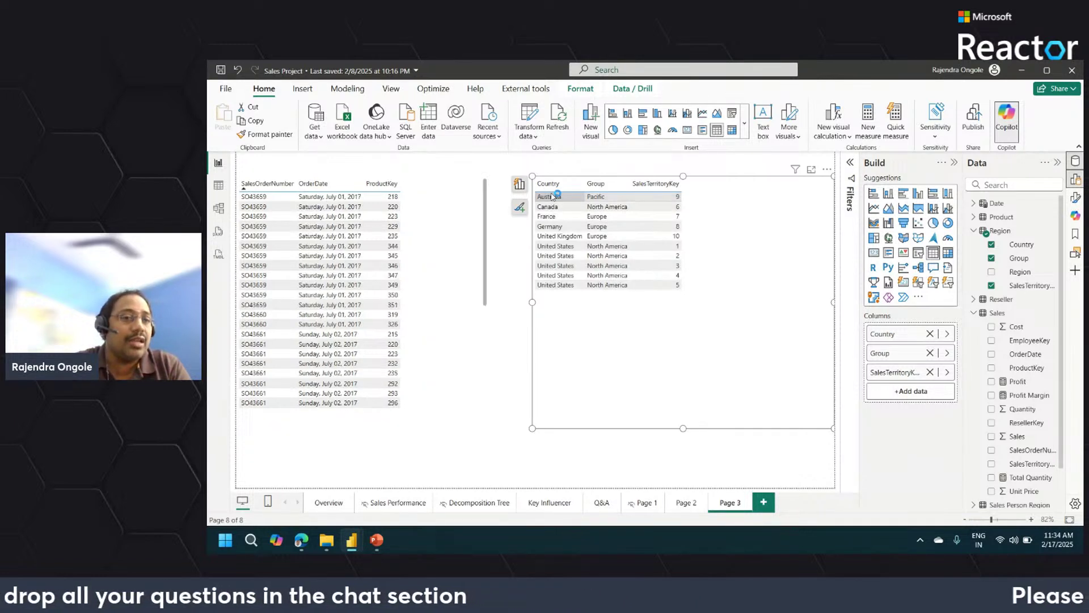
Select several order rows in the sales table to check whether they filter the region table
left_click(265, 236)
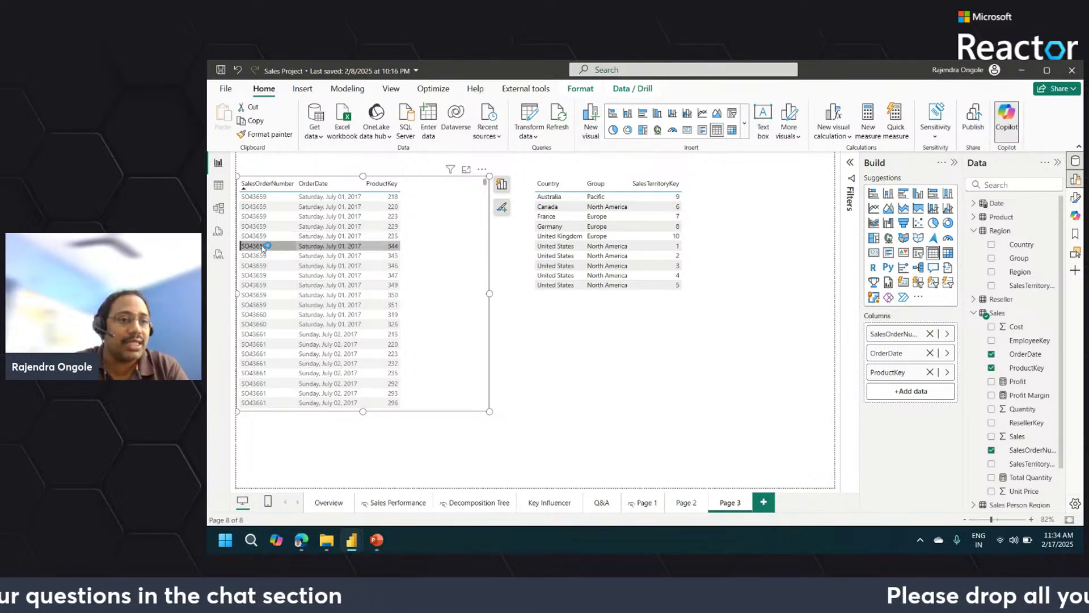
left_click(256, 335)
key("Down")
key("Down")
key("Down")
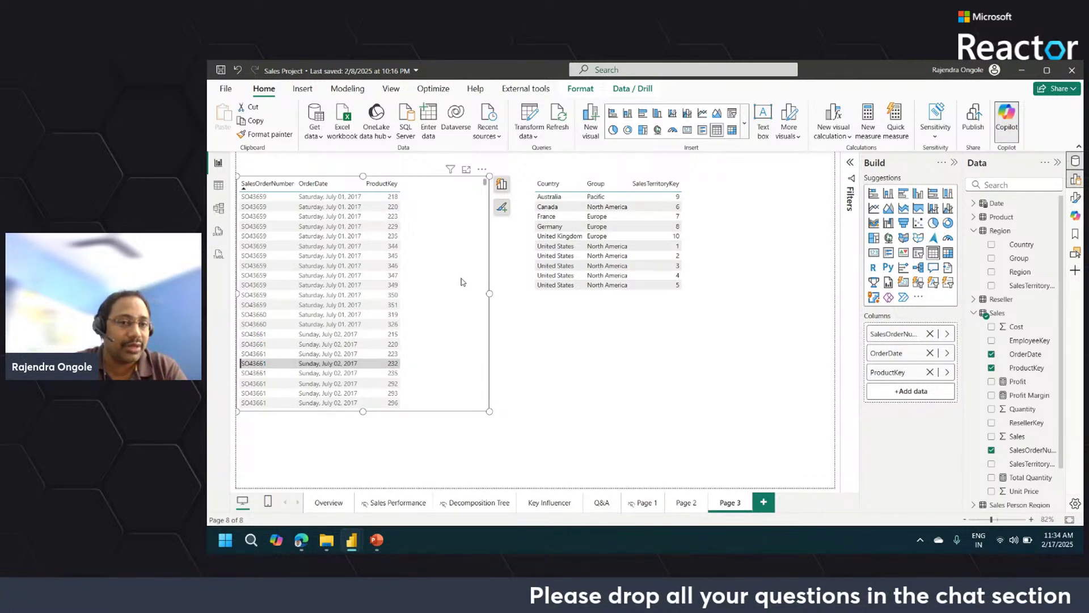
Try to set the cross-filter direction of the relationship between Sales and Region to Both
left_click(217, 209)
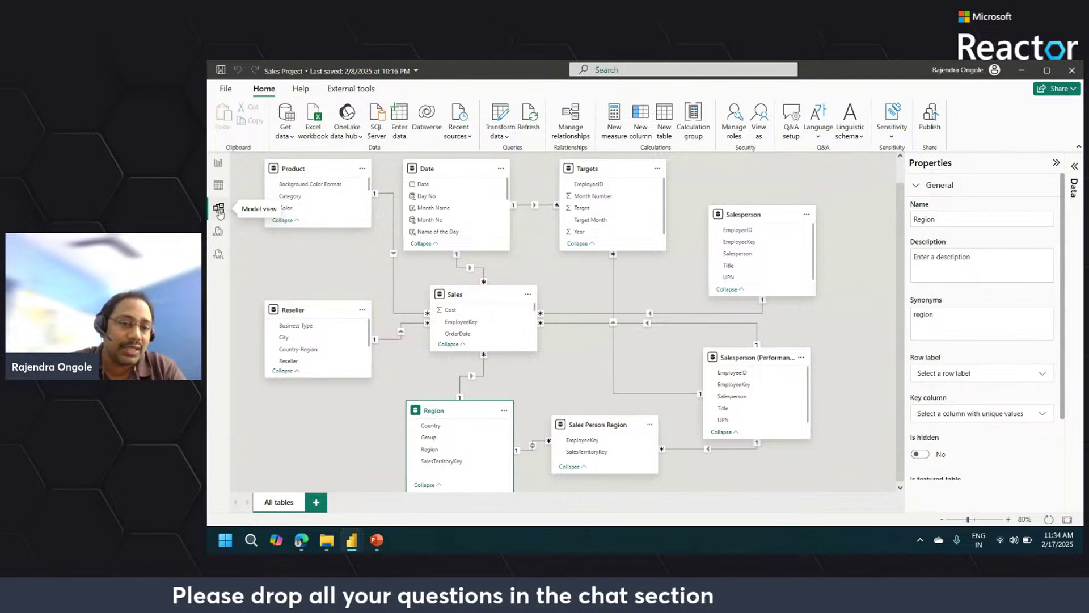
left_click(484, 366)
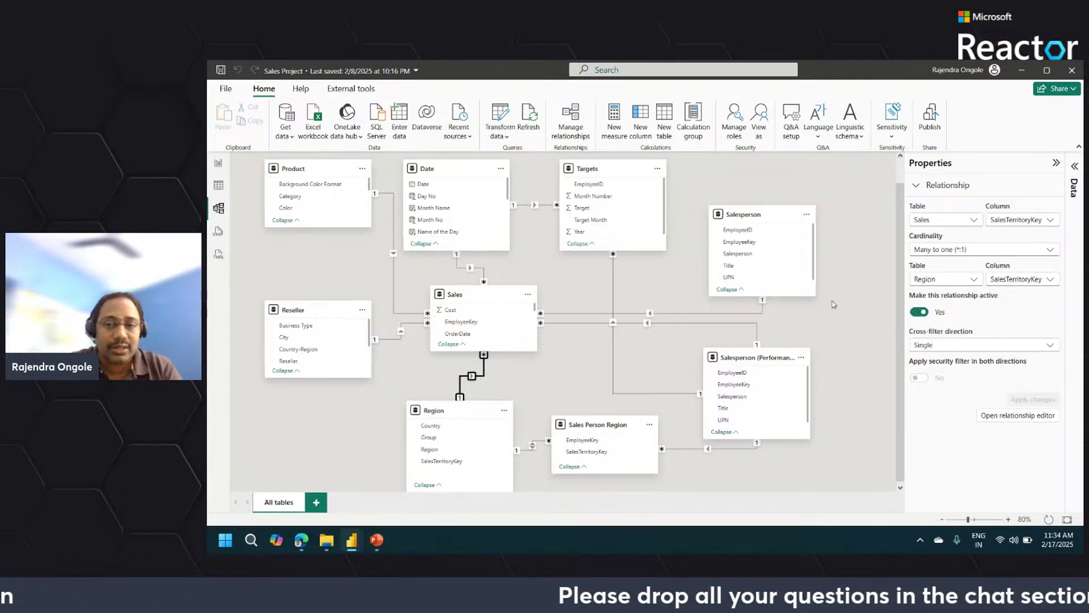
left_click(988, 345)
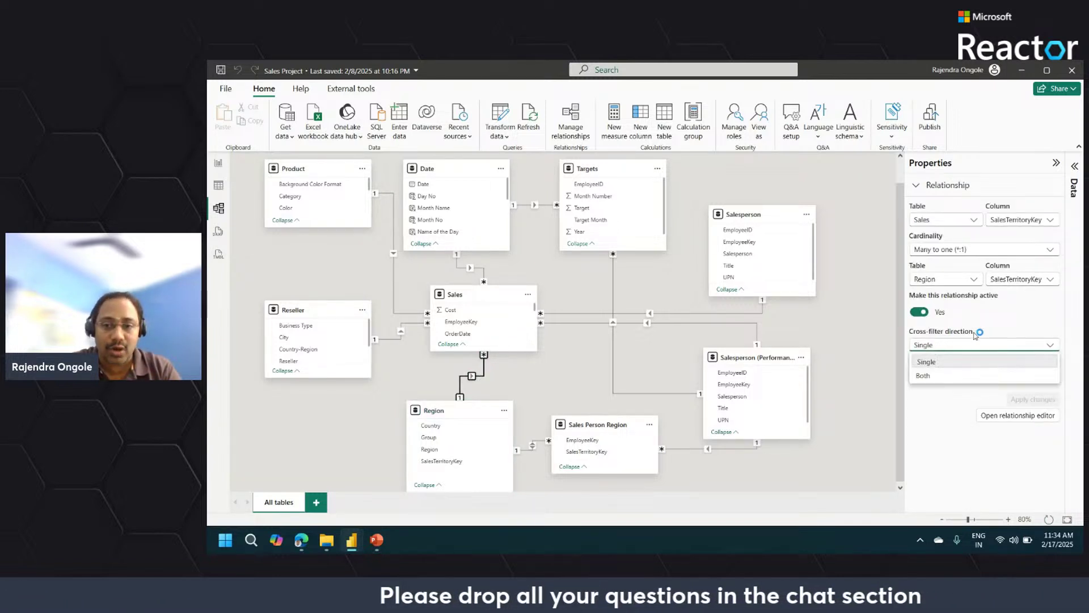
left_click(923, 375)
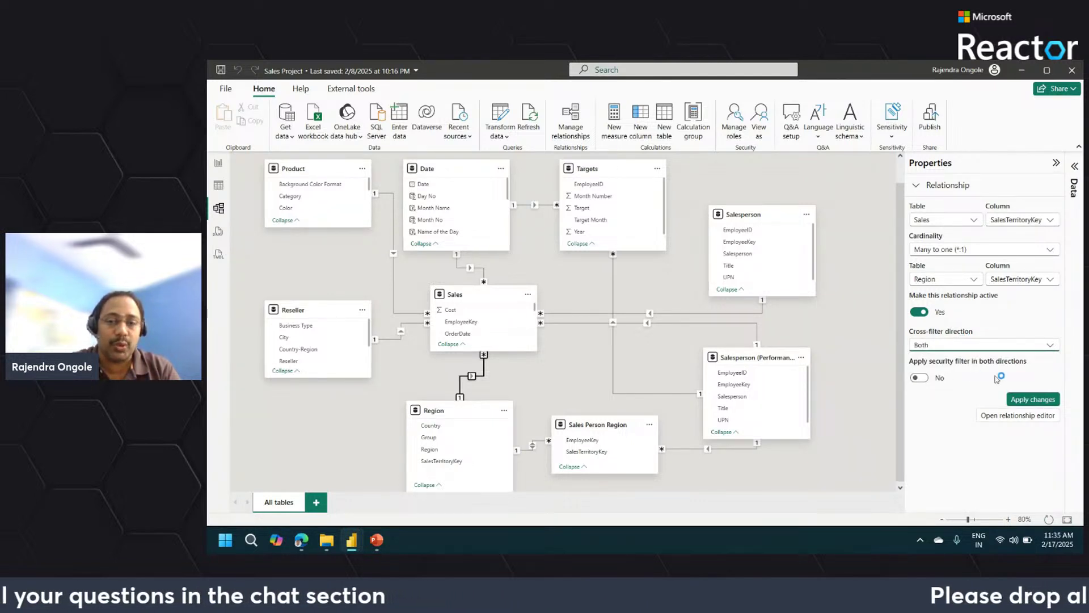
left_click(1036, 400)
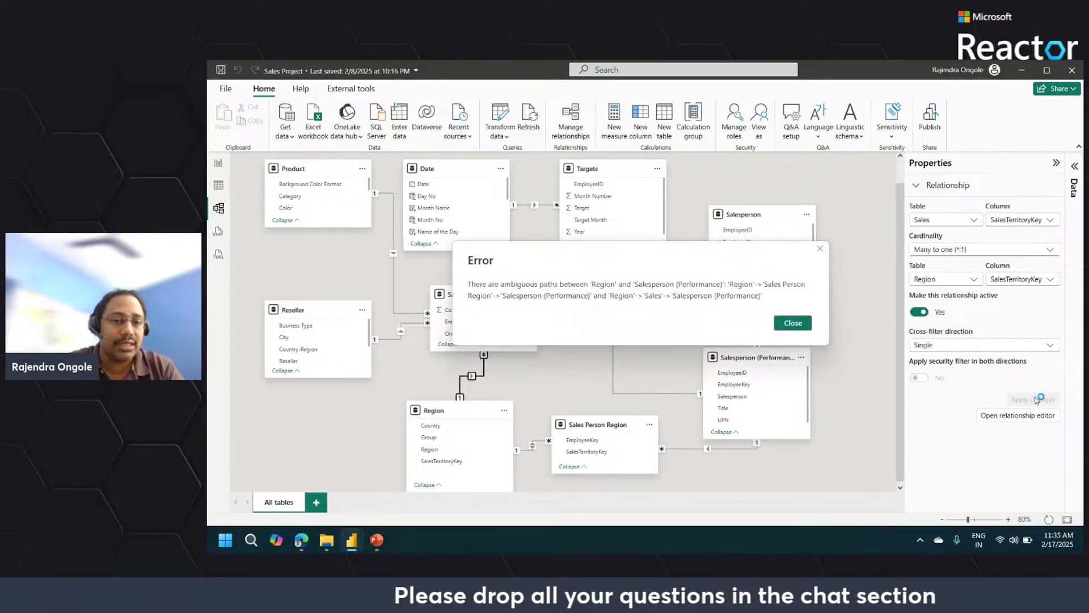
left_click(794, 321)
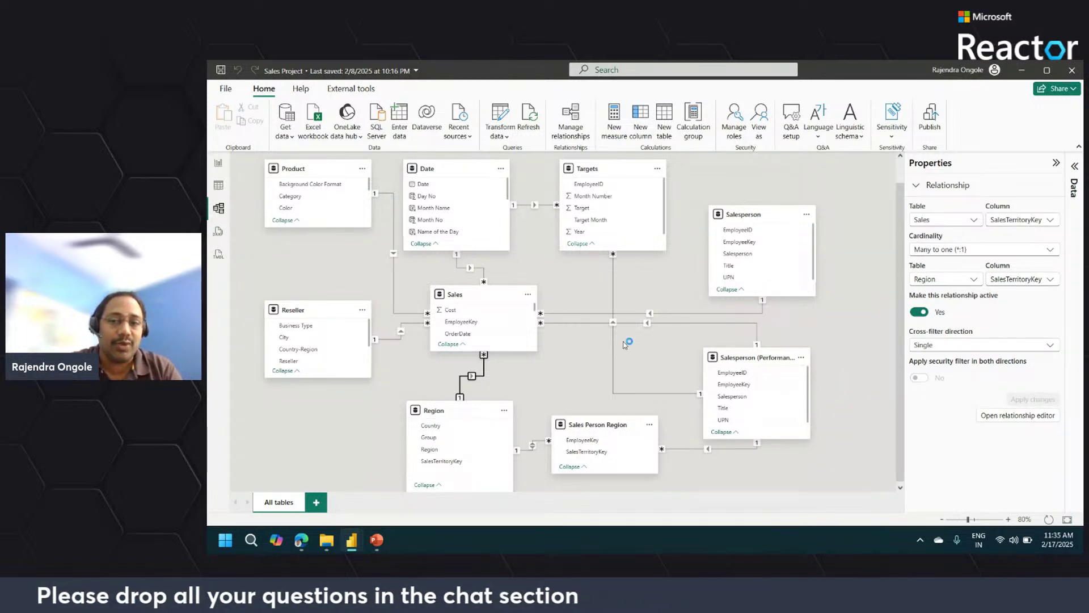
Set the cross-filter direction of the relationship between Sales and Reseller to Both and return to the report page
left_click(624, 313)
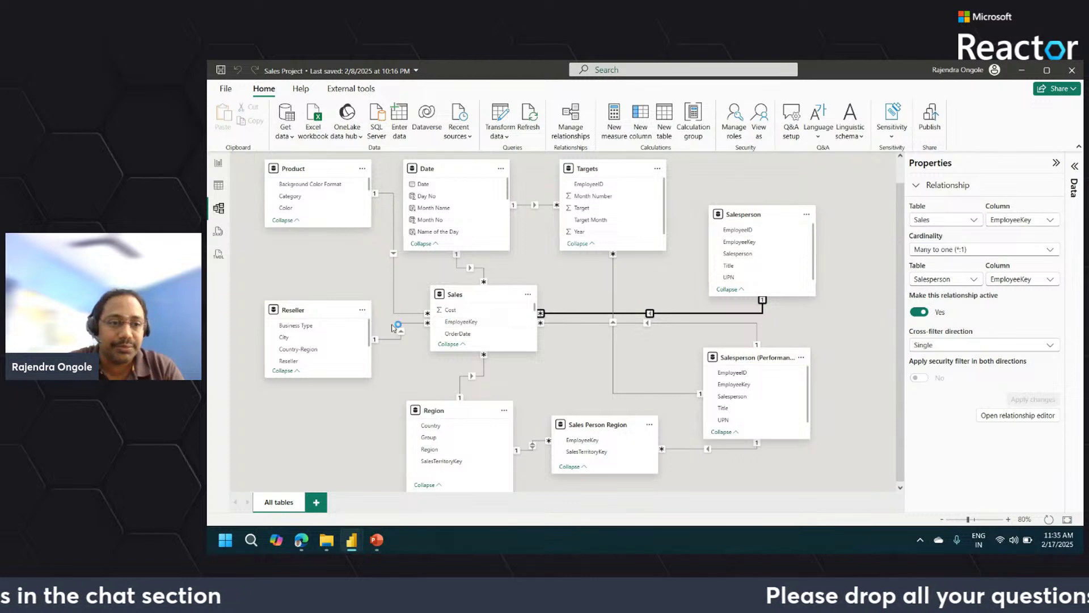
double_click(407, 321)
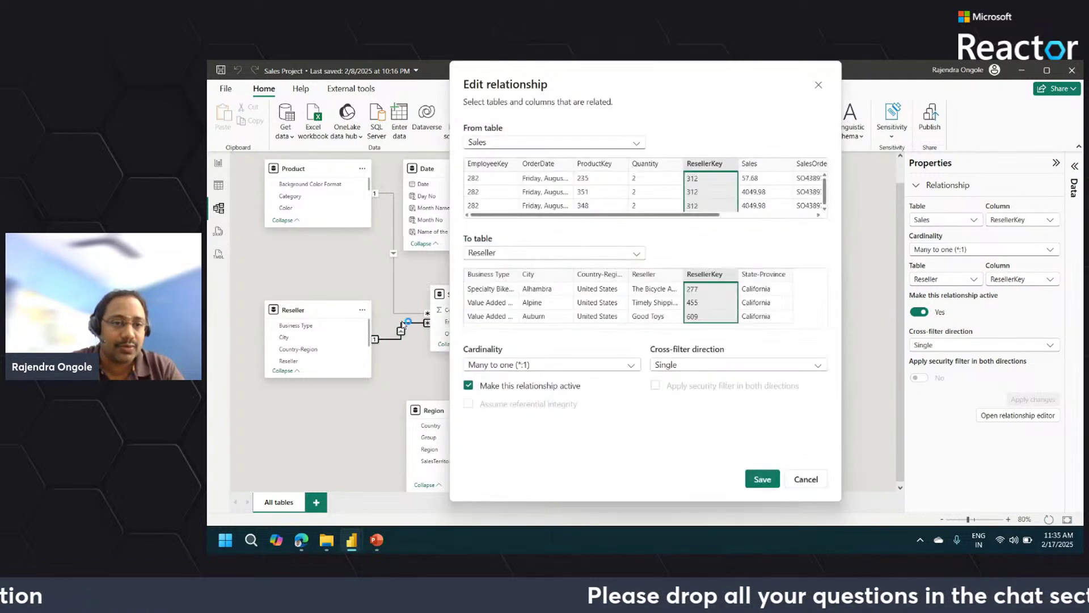
left_click(691, 368)
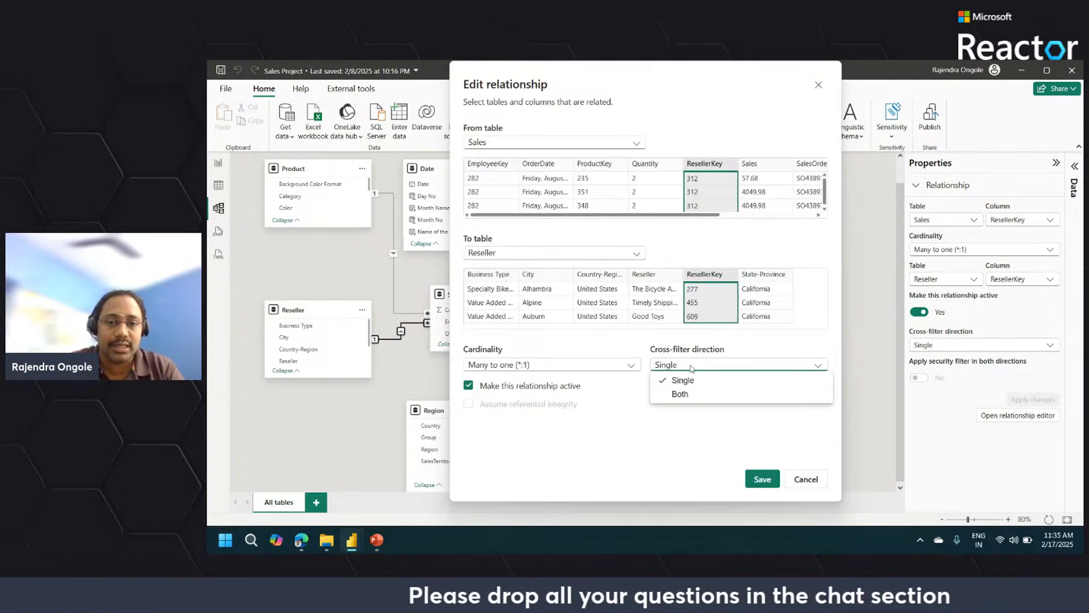
left_click(685, 396)
left_click(766, 476)
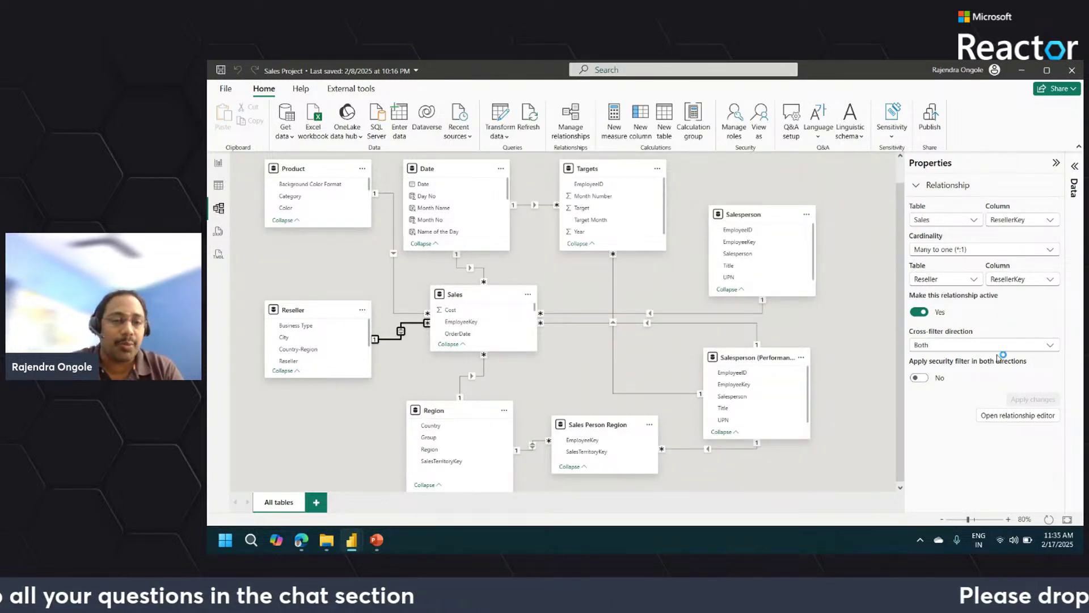
left_click(219, 163)
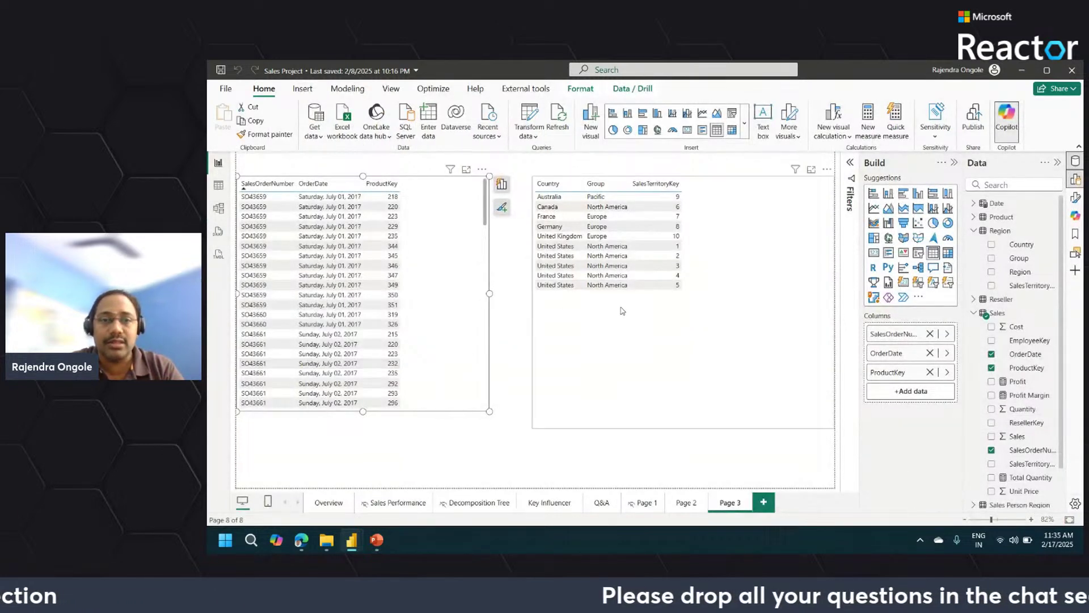
Replace the region table's fields with Business Type, City, Country-Region and Reseller from the Reseller table
left_click(629, 344)
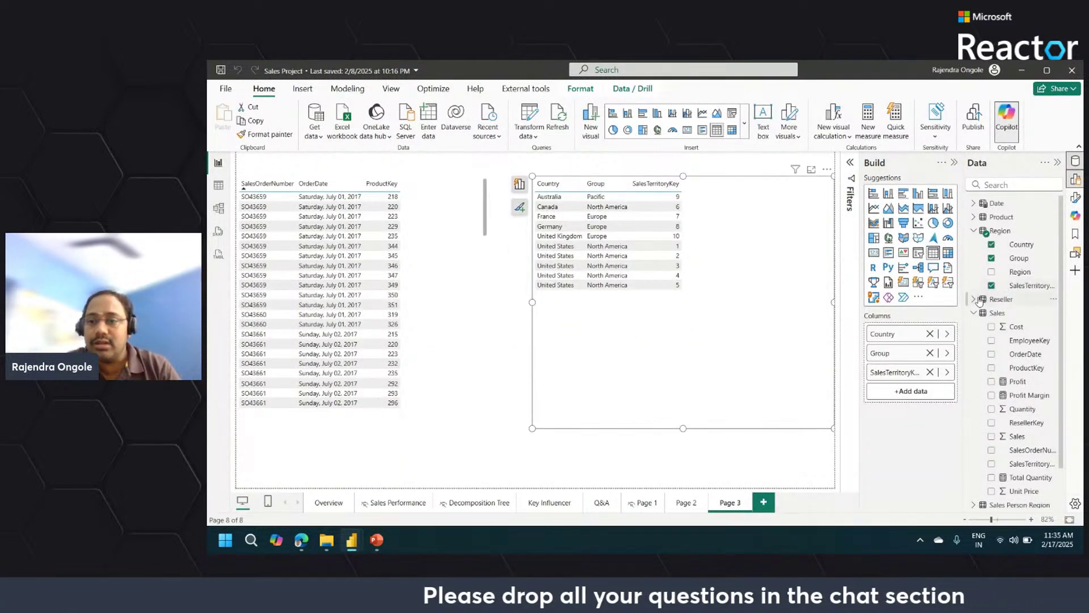
left_click(973, 299)
left_click(929, 333)
left_click(931, 353)
left_click(930, 334)
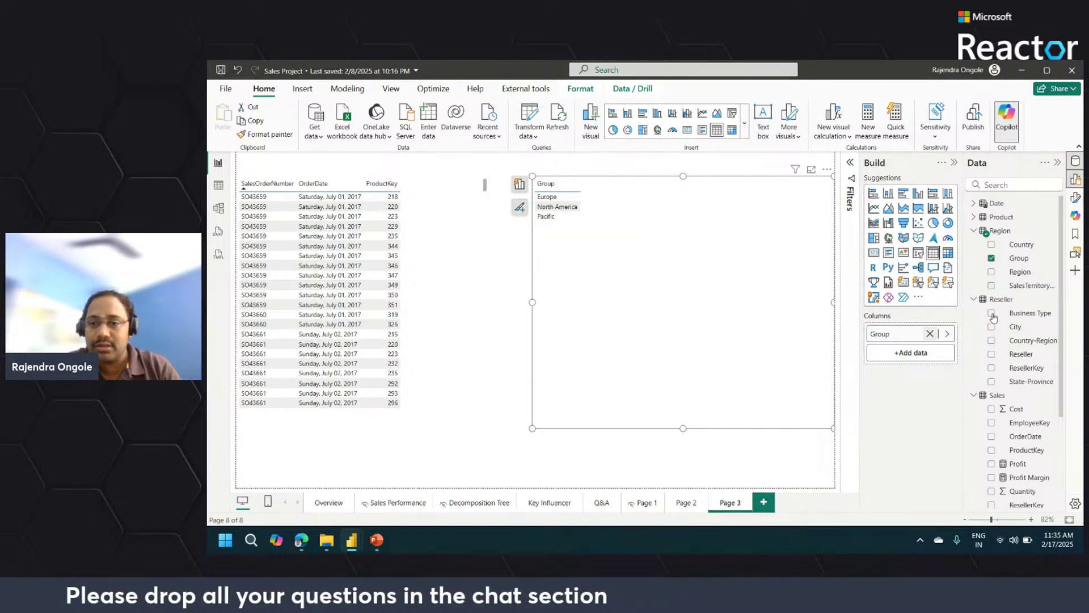
left_click(991, 312)
left_click(992, 326)
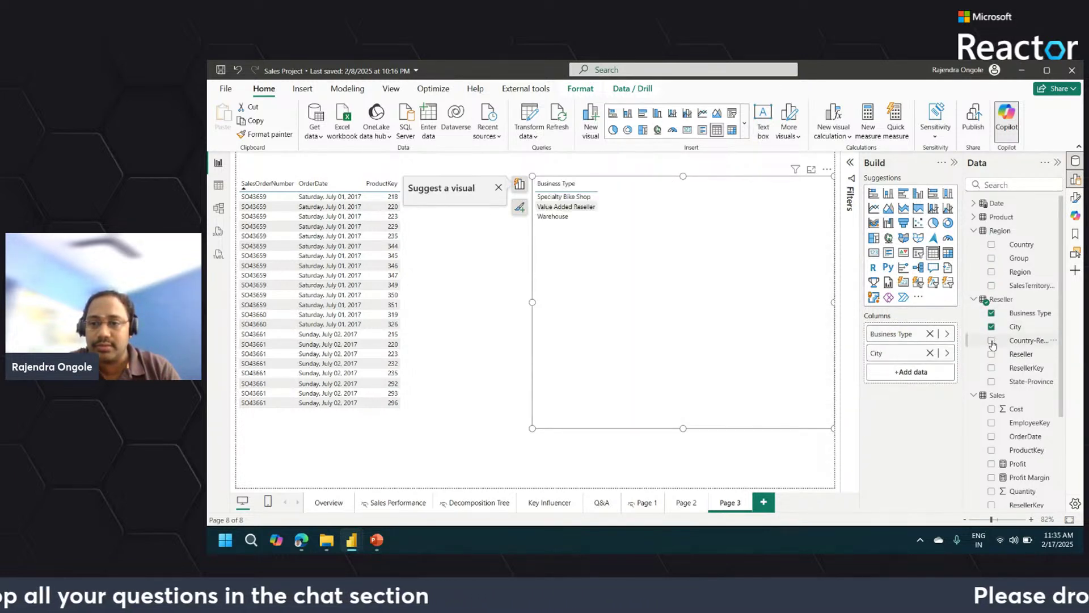
left_click(991, 340)
left_click(991, 354)
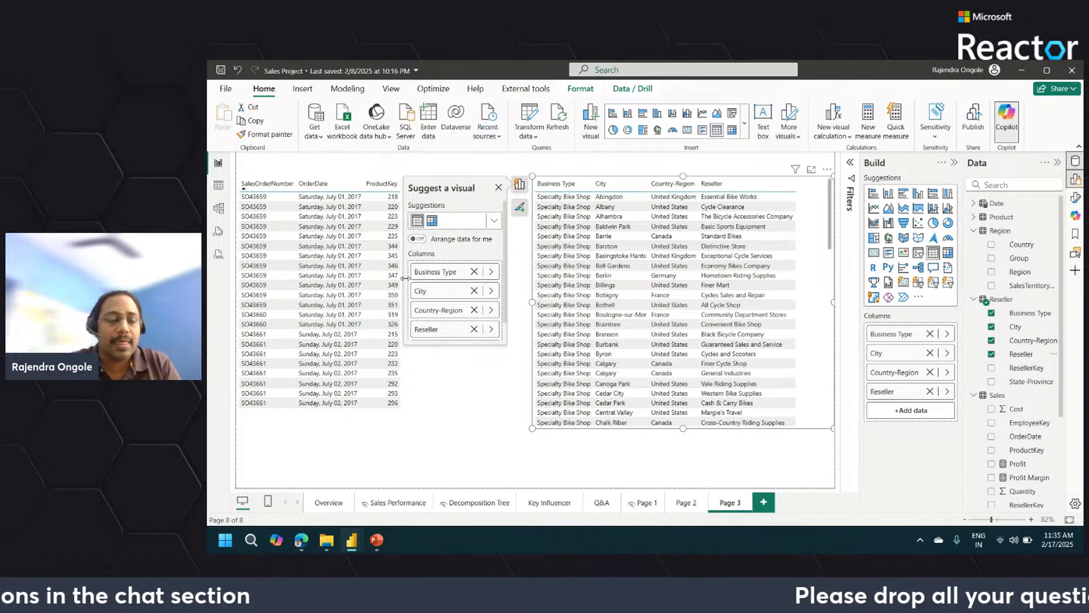
Select rows in the sales table and in the reseller table to check that cross-filtering works in both directions
left_click(258, 265)
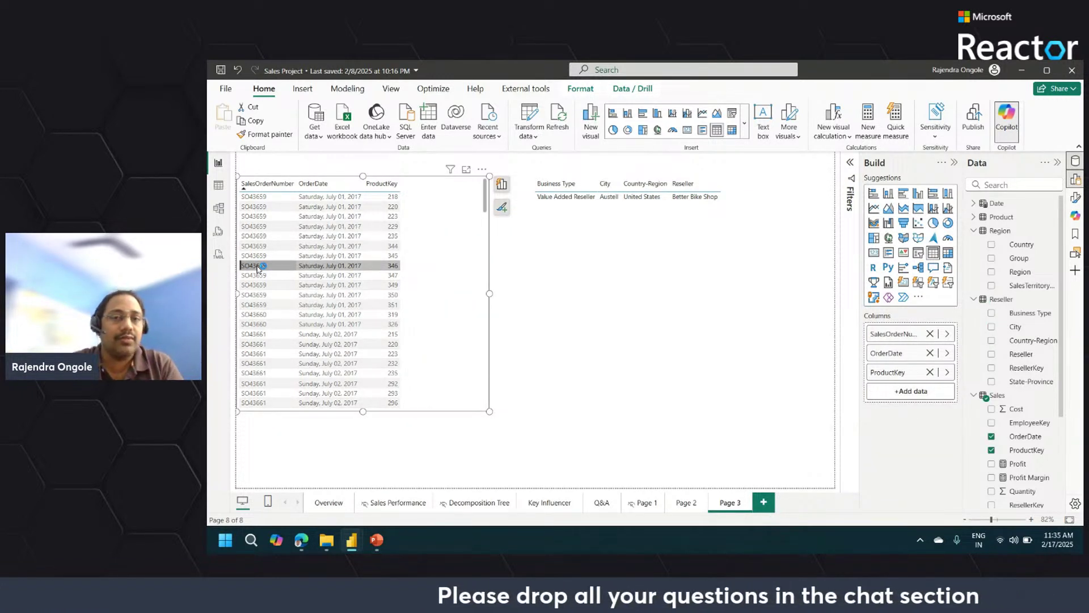
left_click(259, 344)
left_click(260, 344)
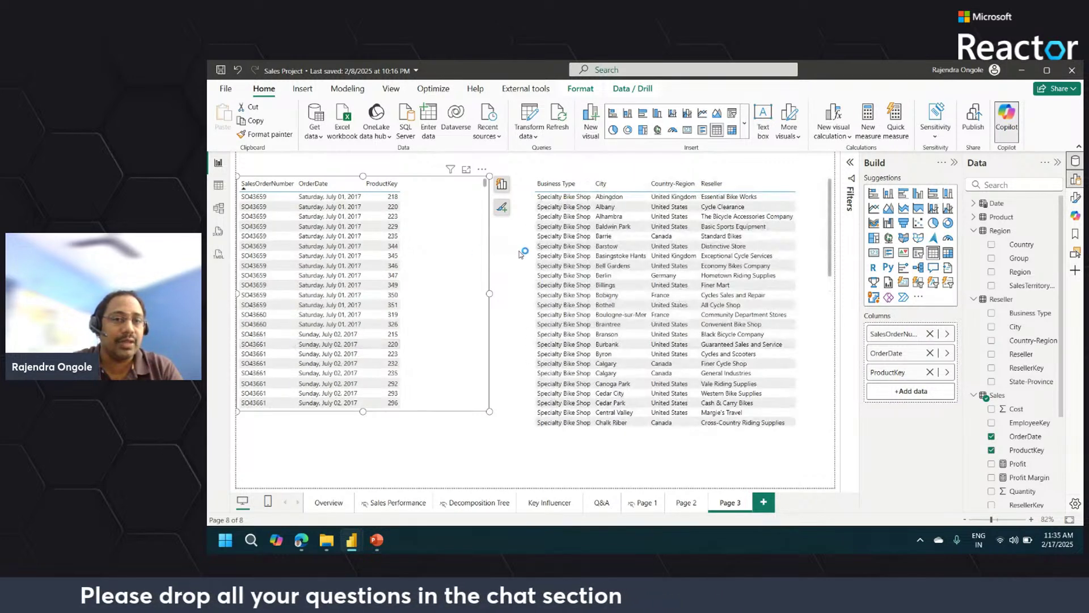
left_click(560, 274)
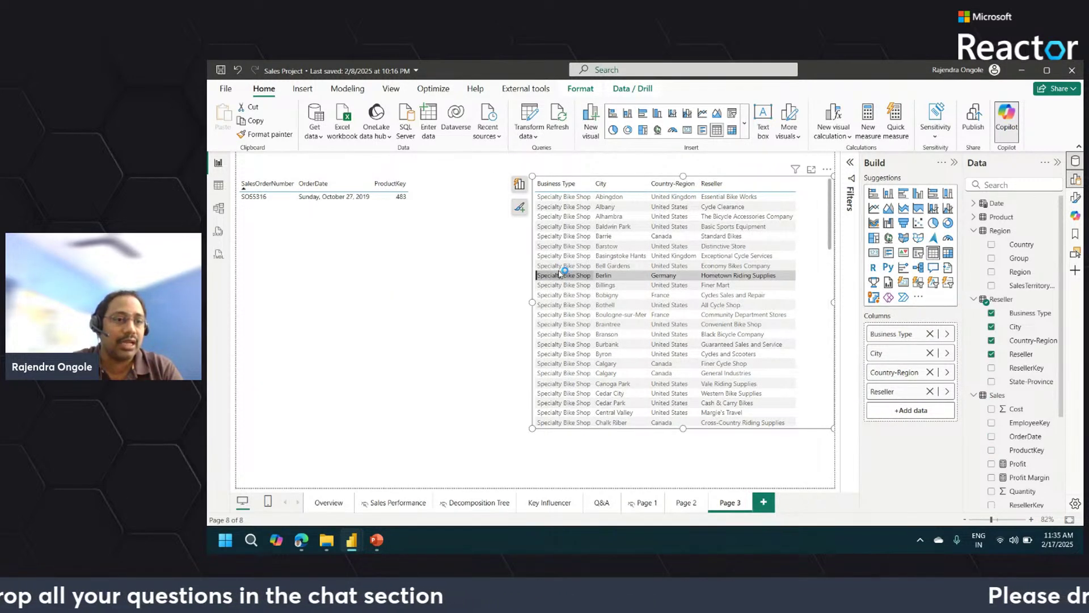
left_click(559, 315)
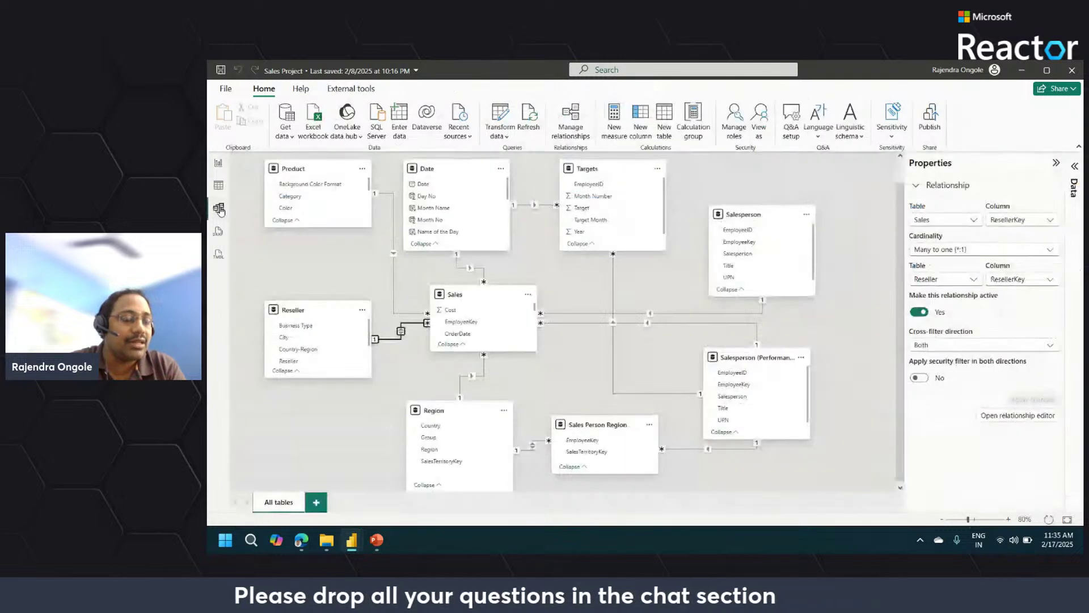
Review the table and cardinality options of the Sales–Reseller relationship in the model's relationship editor, and close it without saving
left_click(219, 209)
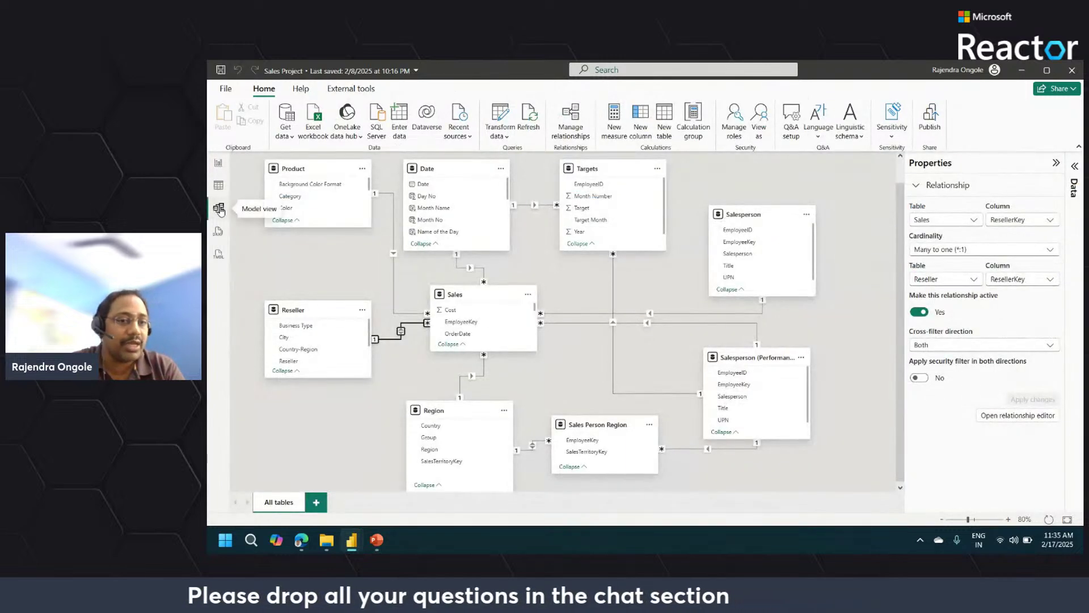
double_click(401, 334)
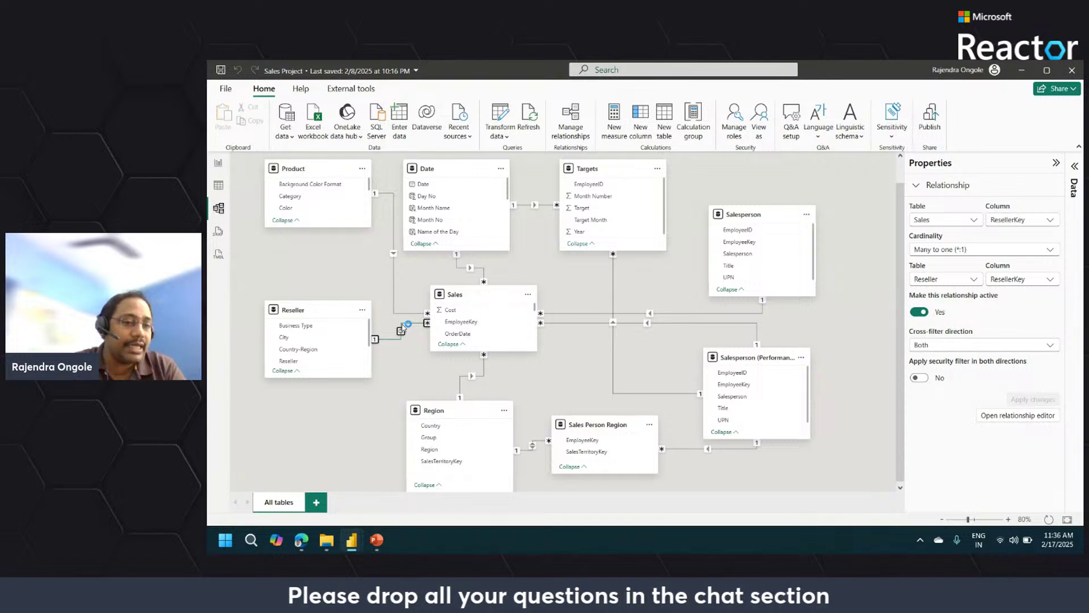
double_click(401, 329)
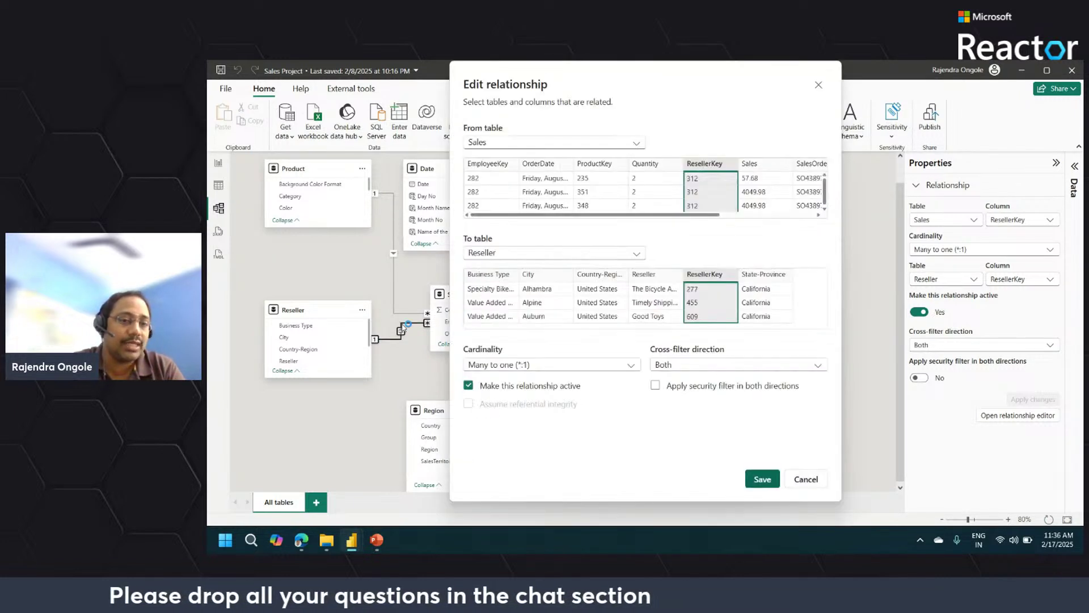
left_click(512, 368)
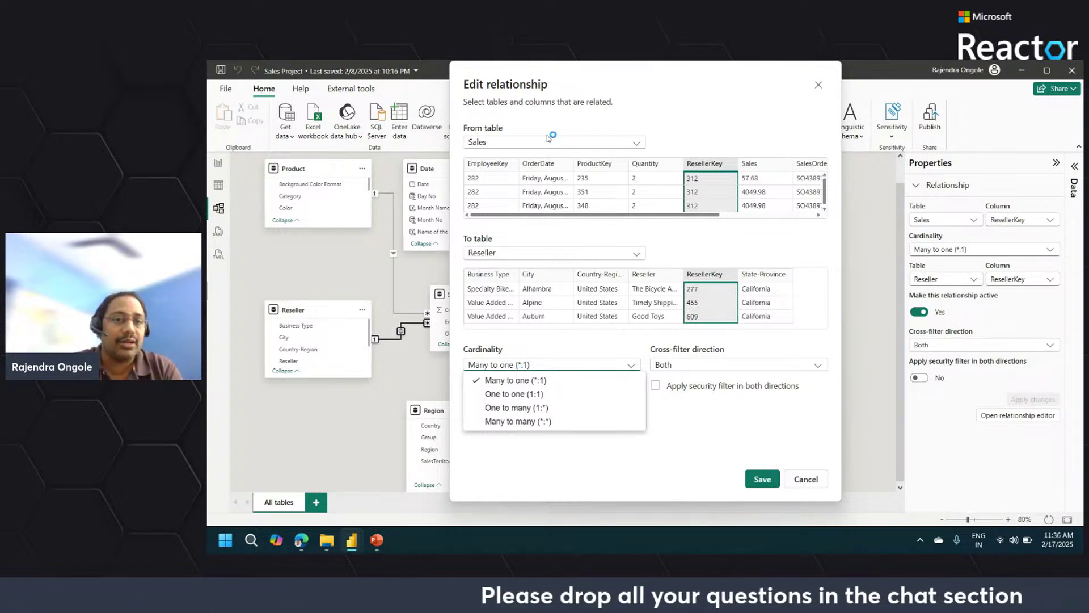
left_click(518, 147)
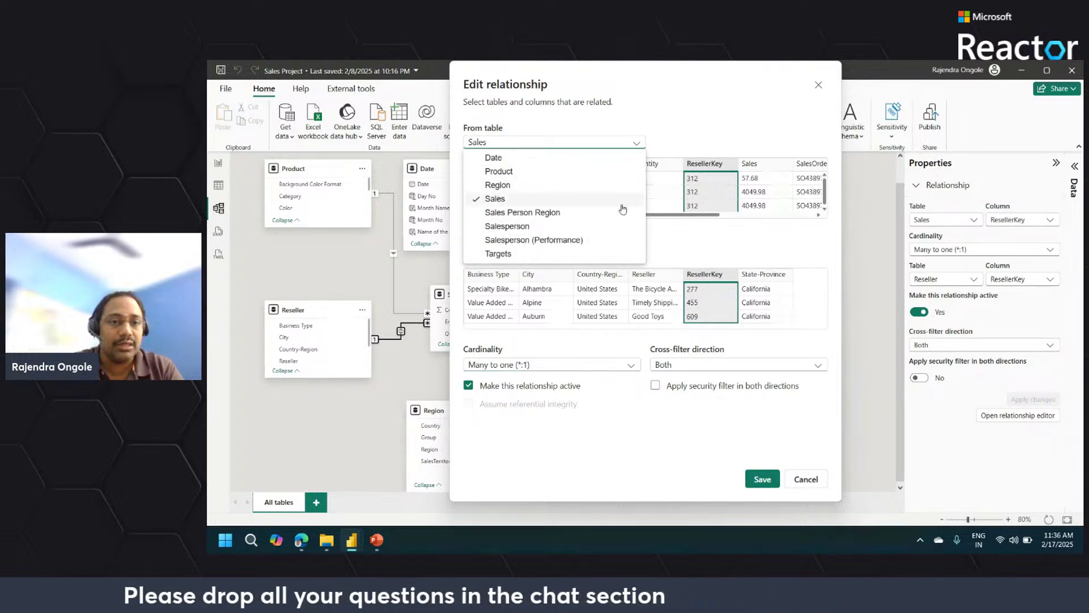
left_click(681, 237)
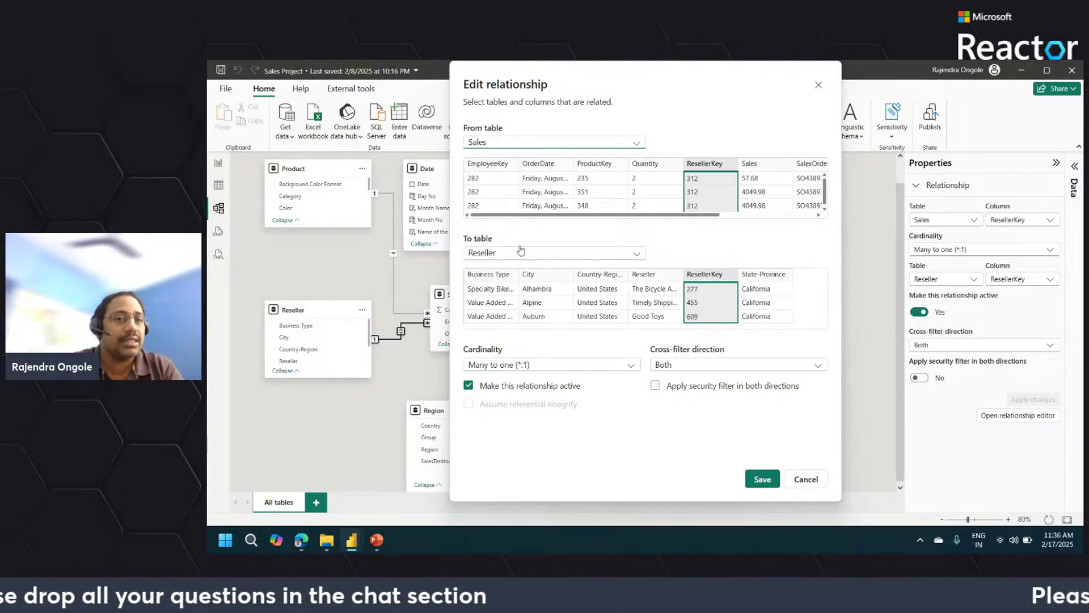
left_click(546, 370)
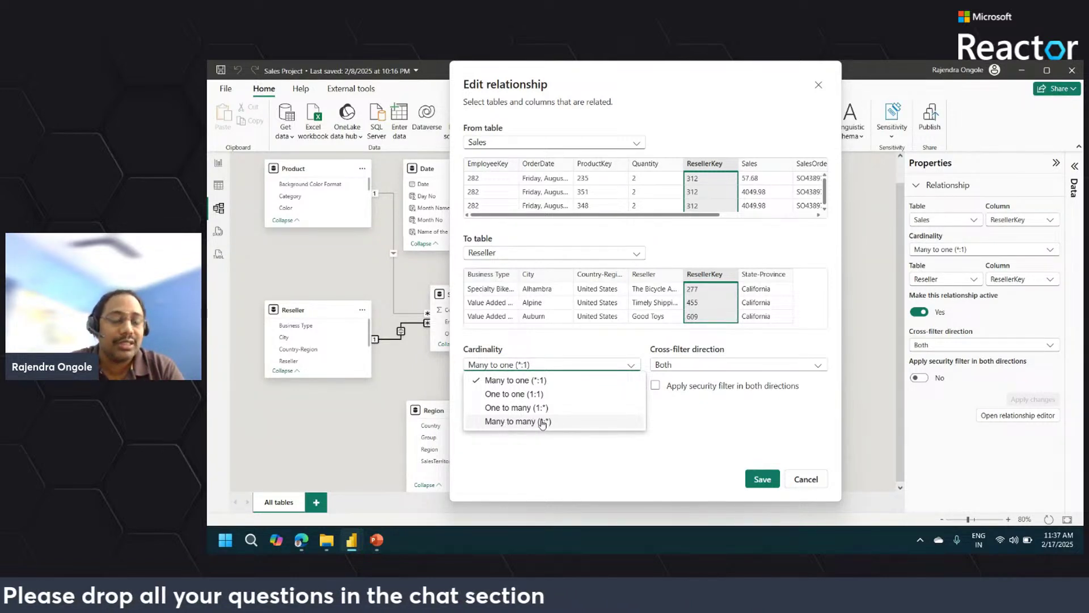
left_click(805, 481)
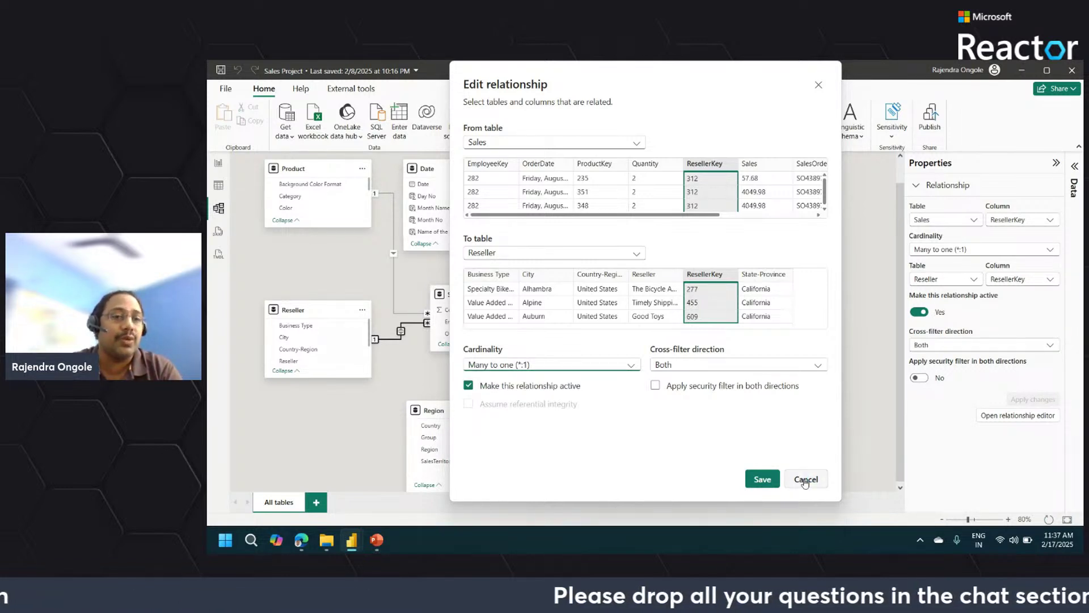
left_click(811, 480)
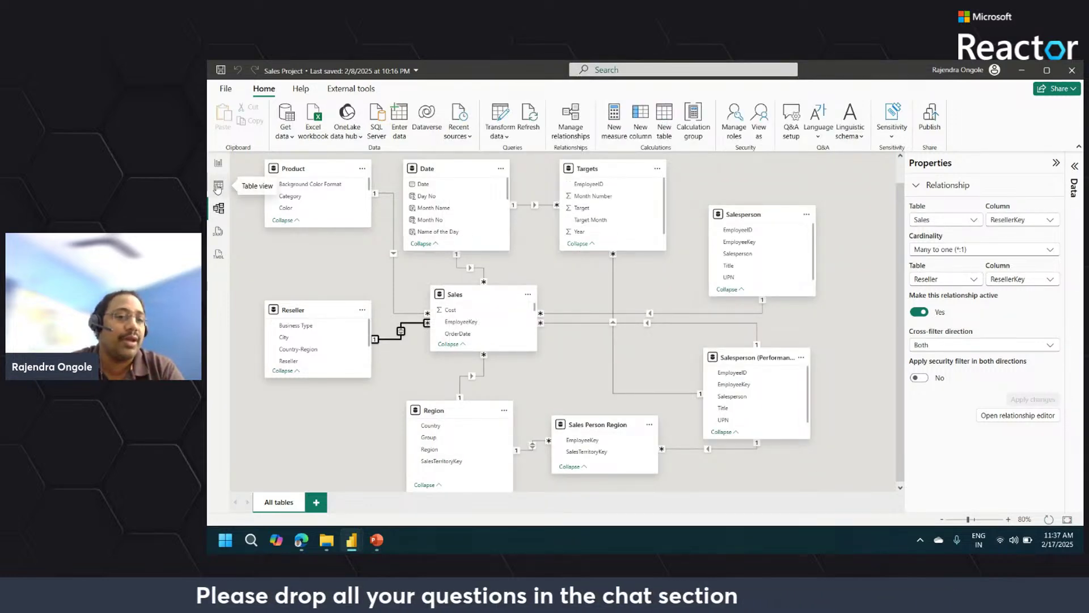
Look at the Date table's data, return to the model diagram and clear the relationship selection
left_click(217, 186)
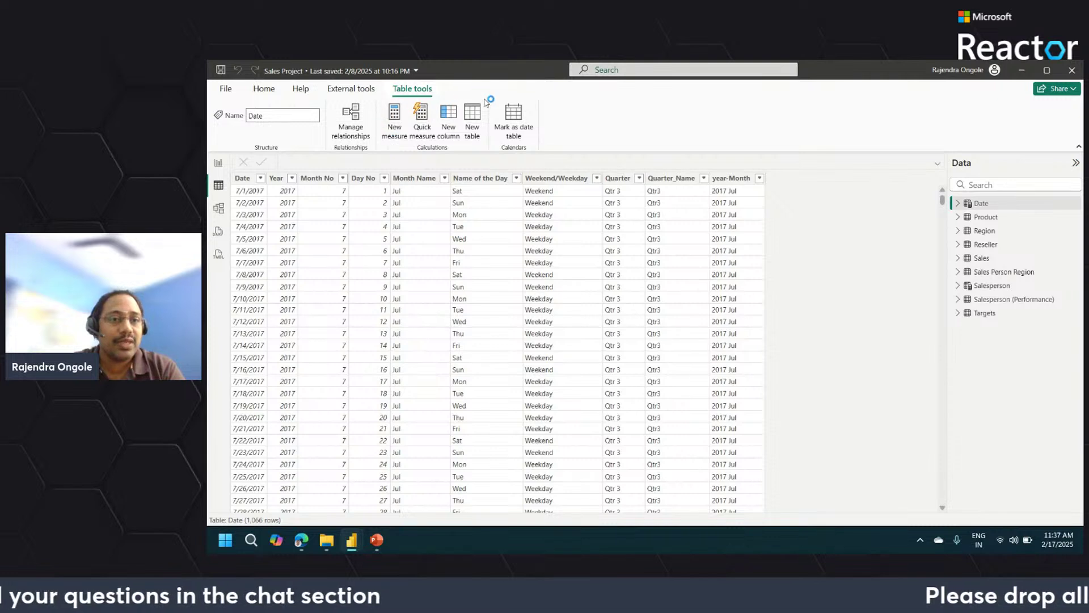
left_click(475, 133)
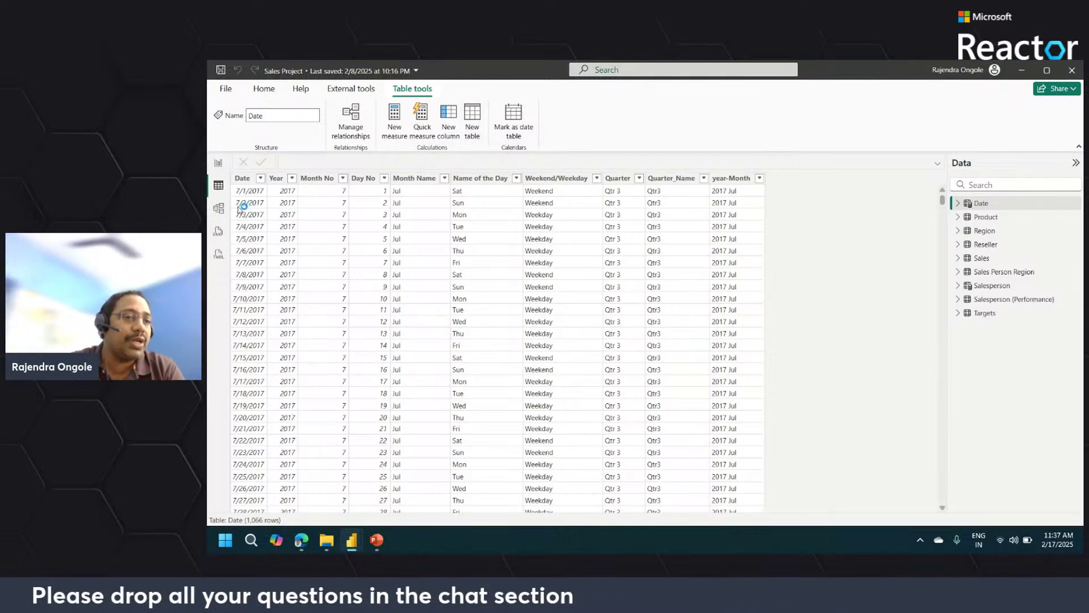
left_click(218, 208)
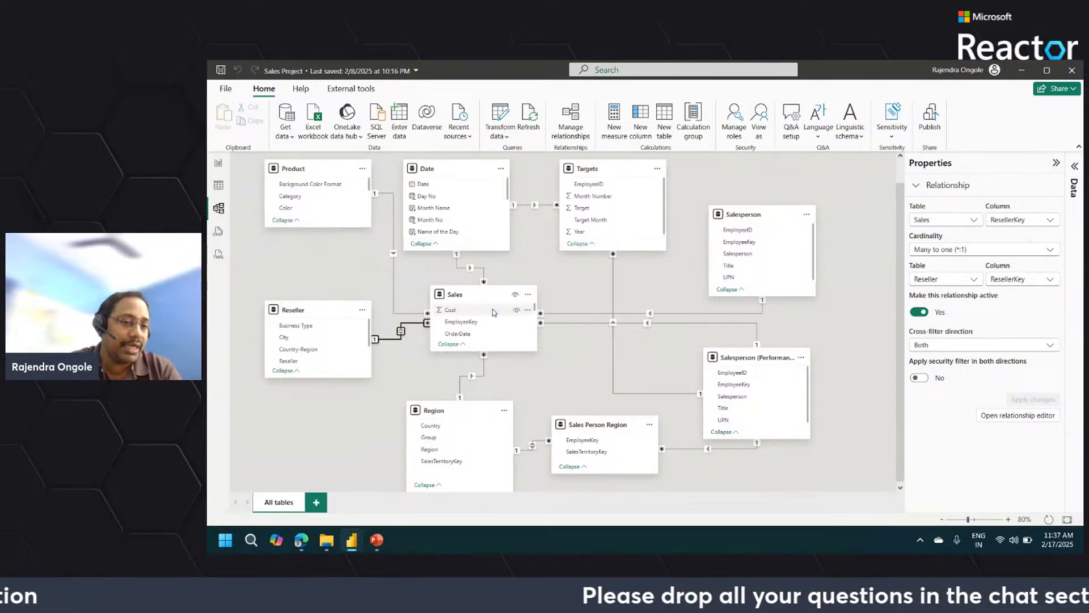
left_click(370, 425)
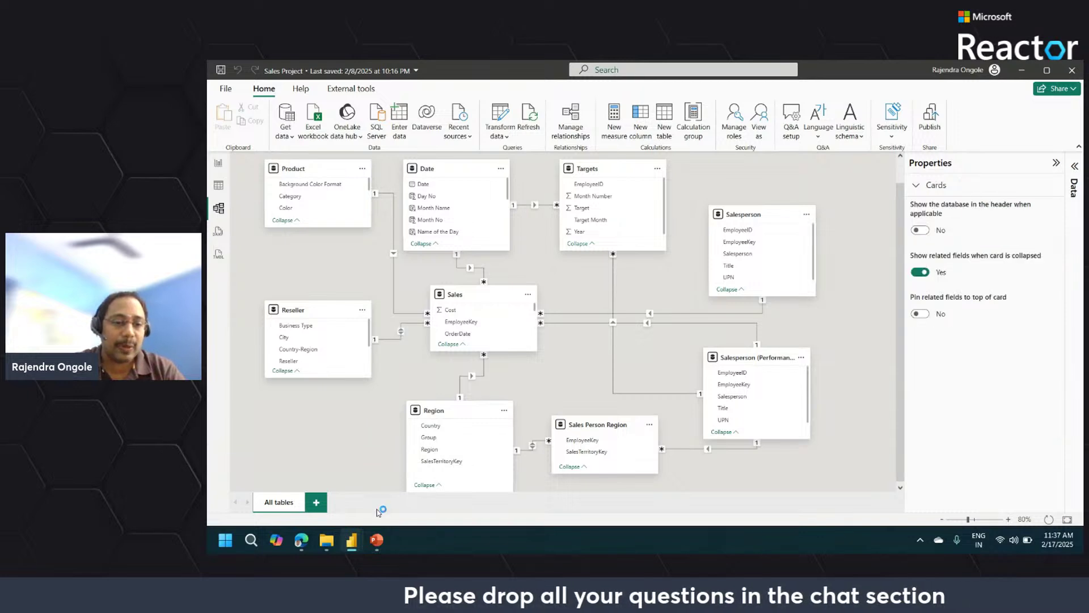
Switch to the Sales Analysis_L2 file's model diagram and inspect the active relationship between Sales Orders OrderDate and Date
mouse_move(356, 545)
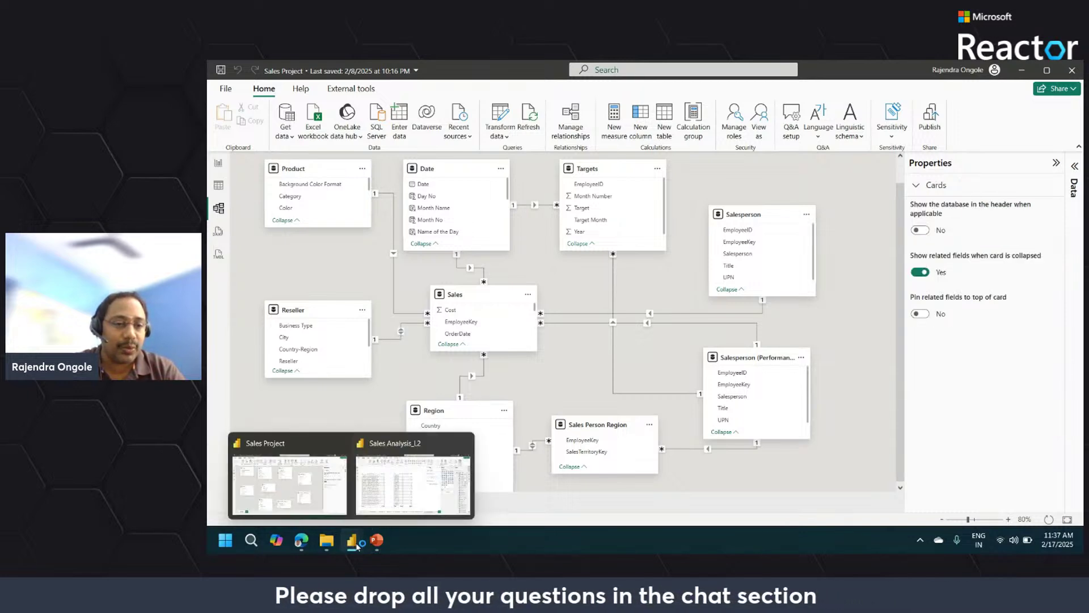
left_click(413, 482)
left_click(220, 210)
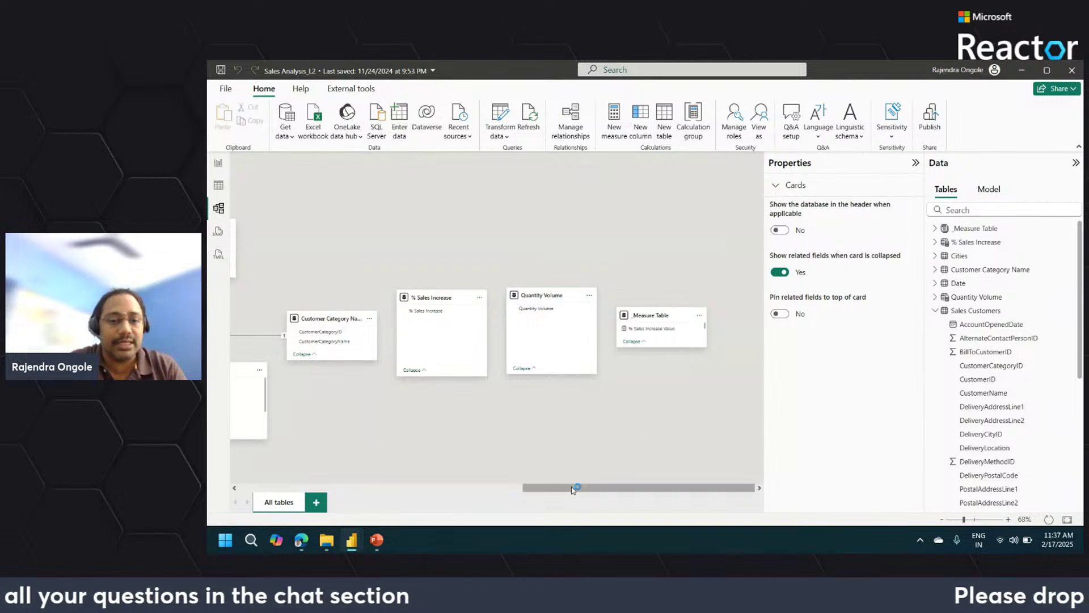
left_click_drag(570, 487, 305, 502)
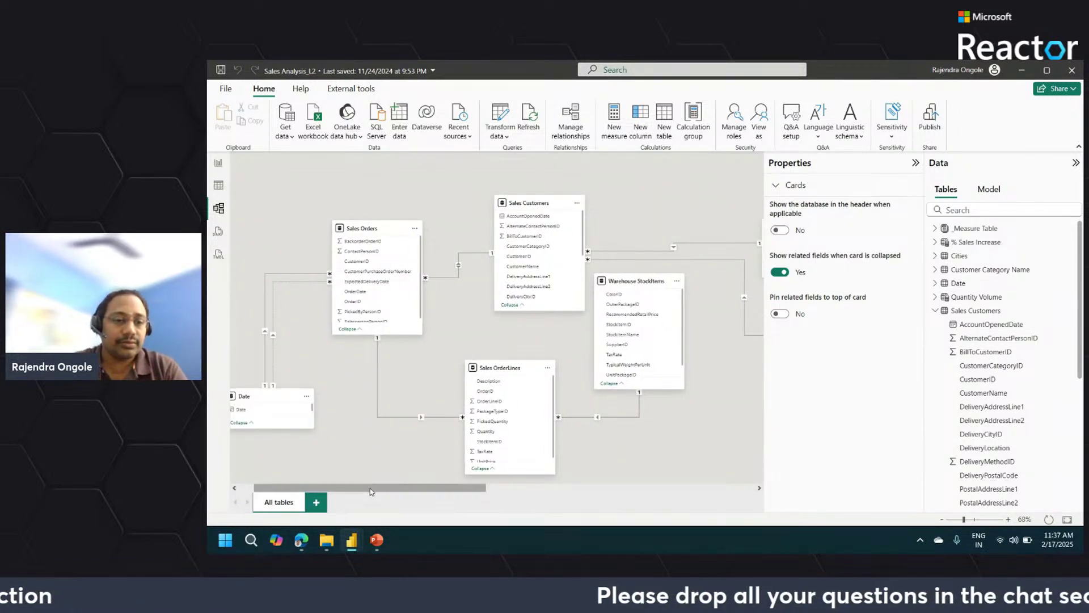
left_click_drag(372, 488, 358, 489)
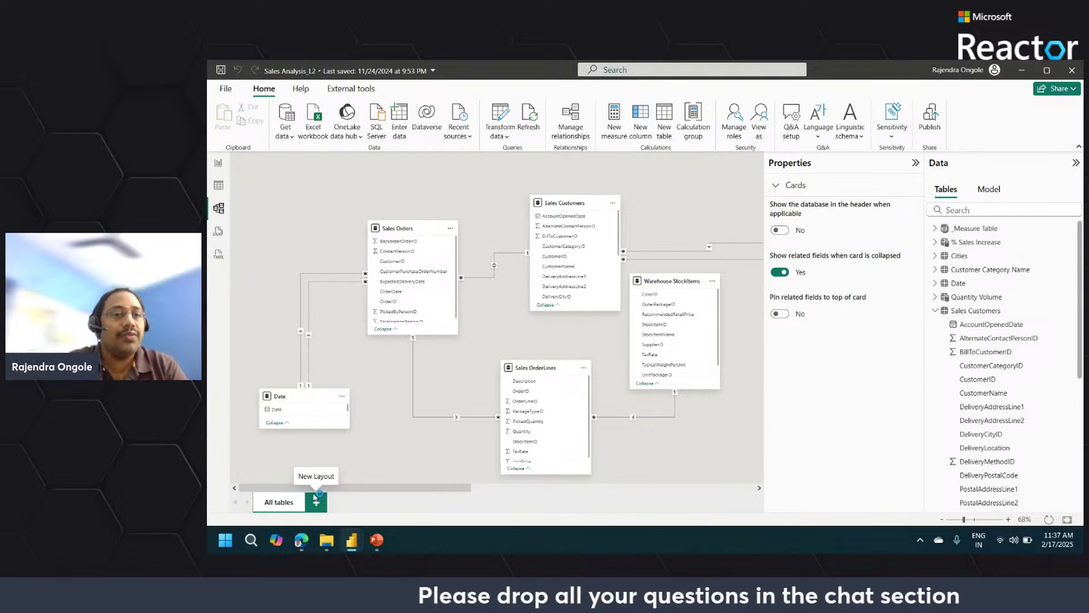
left_click(301, 309)
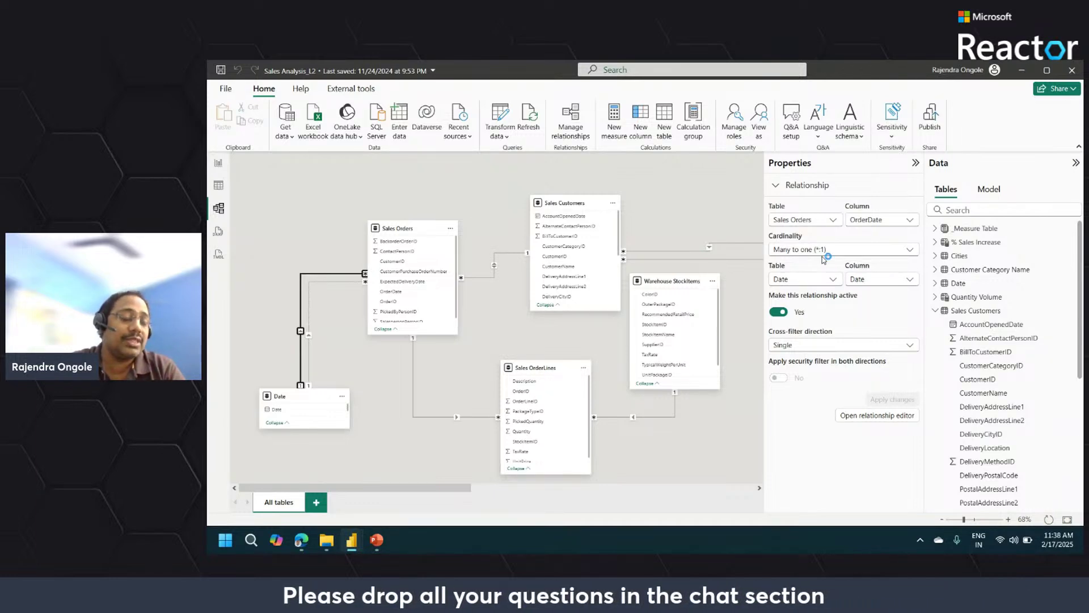
Delete both order tables from the User Relationship report page
left_click(219, 164)
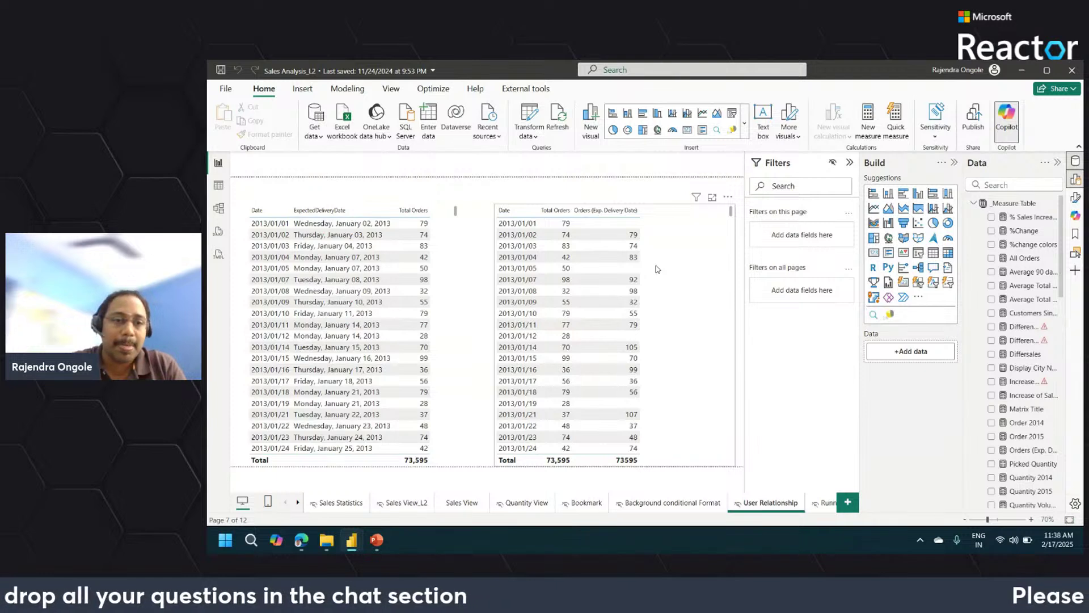
key("Delete")
left_click(443, 261)
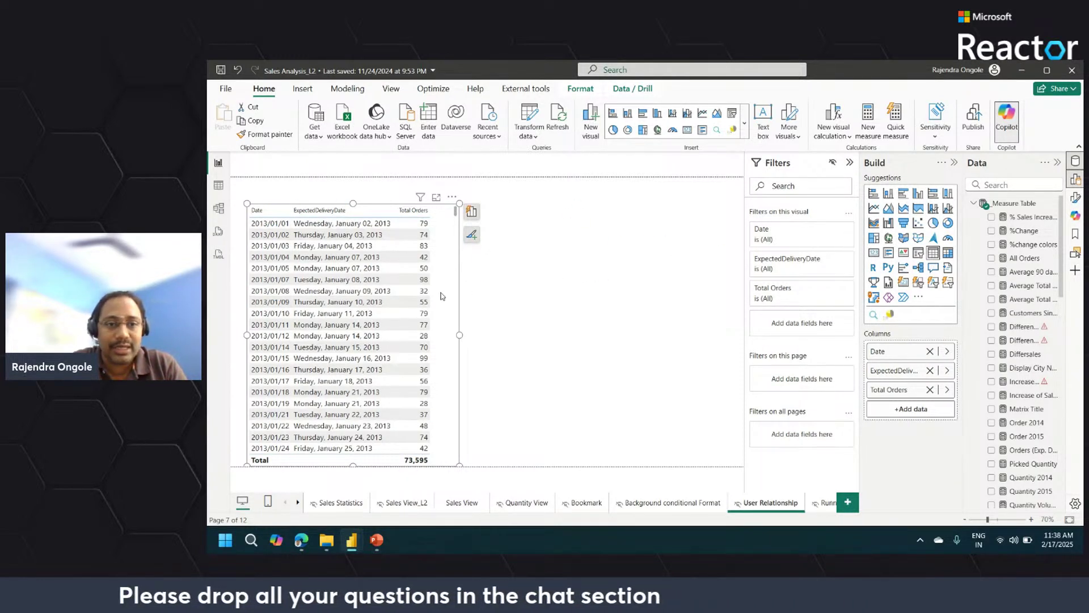
key("Delete")
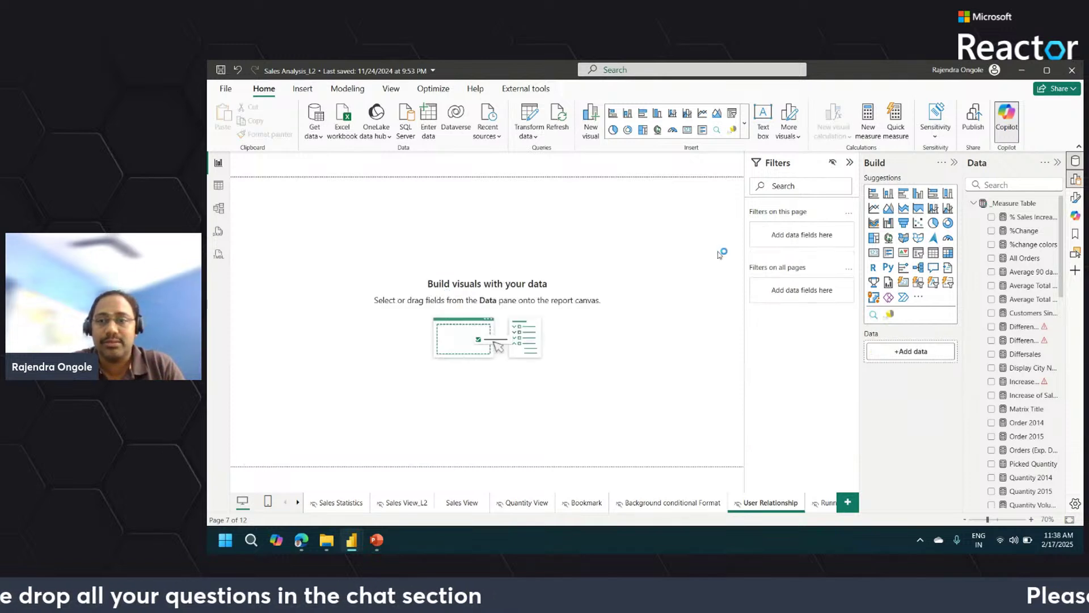
Add an empty table visual to the User Relationship page, enlarge it and place it where the first deleted table was
left_click(933, 252)
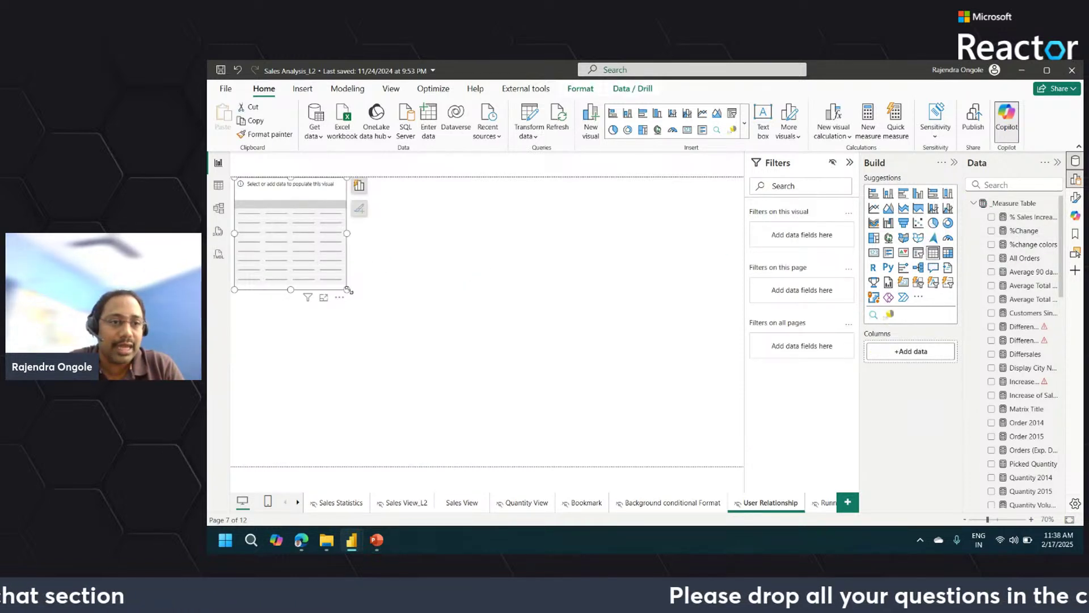
left_click_drag(347, 290, 455, 440)
left_click_drag(335, 292, 339, 317)
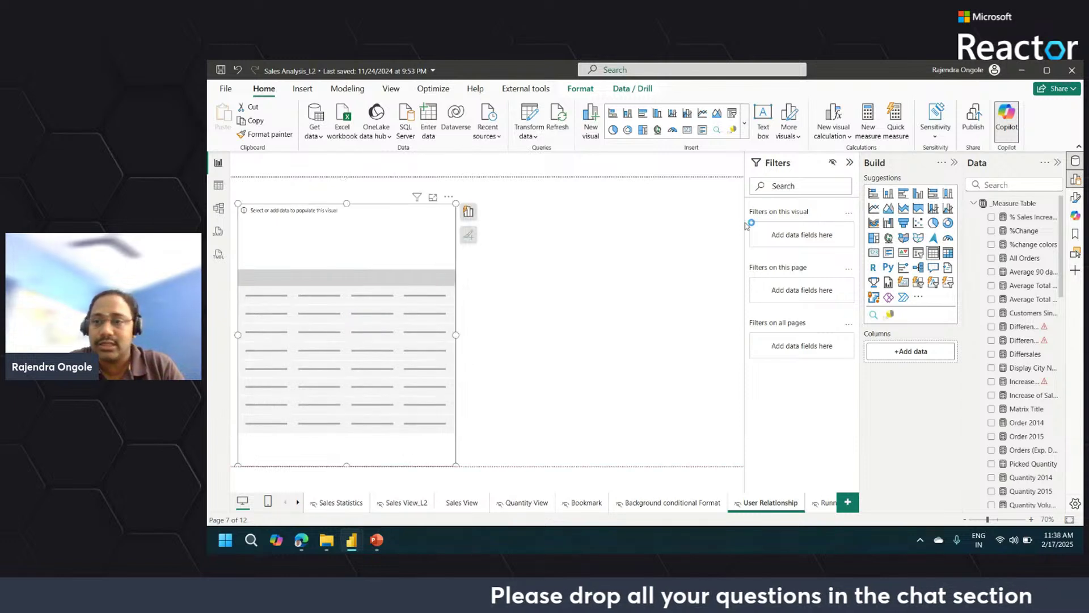
Add the Date table's Date field to the table visual as plain dates instead of the date hierarchy and adjust the visual's width
left_click(973, 203)
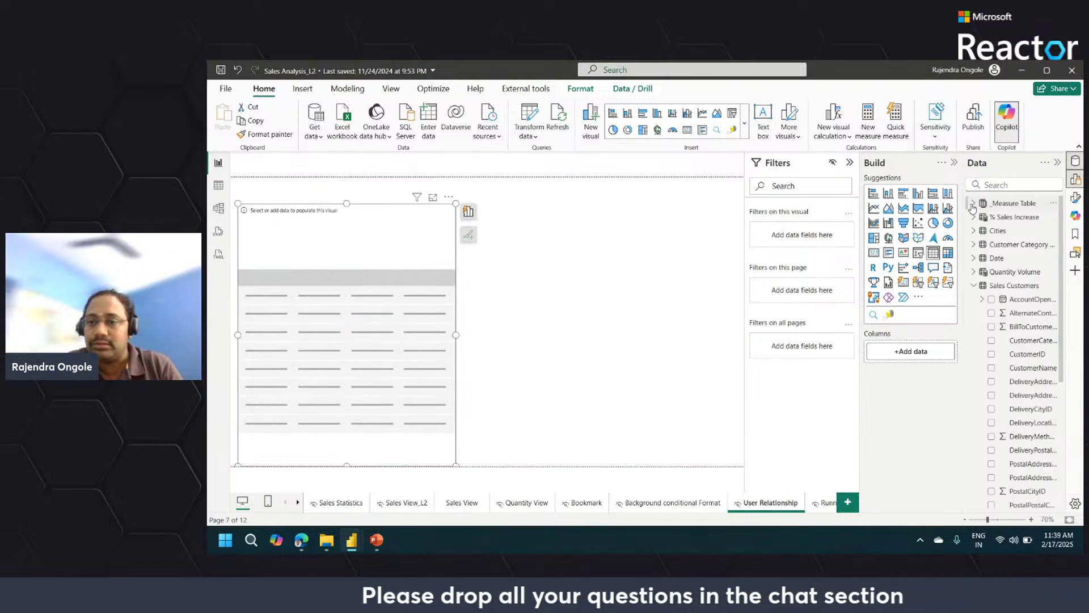
left_click(973, 258)
left_click(992, 272)
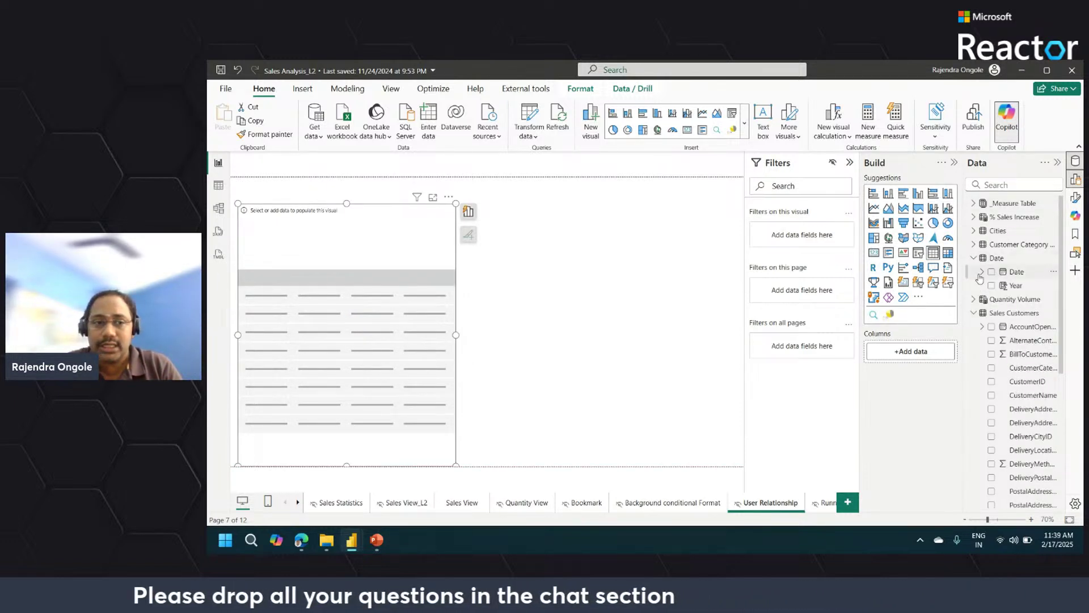
left_click_drag(455, 335, 487, 335)
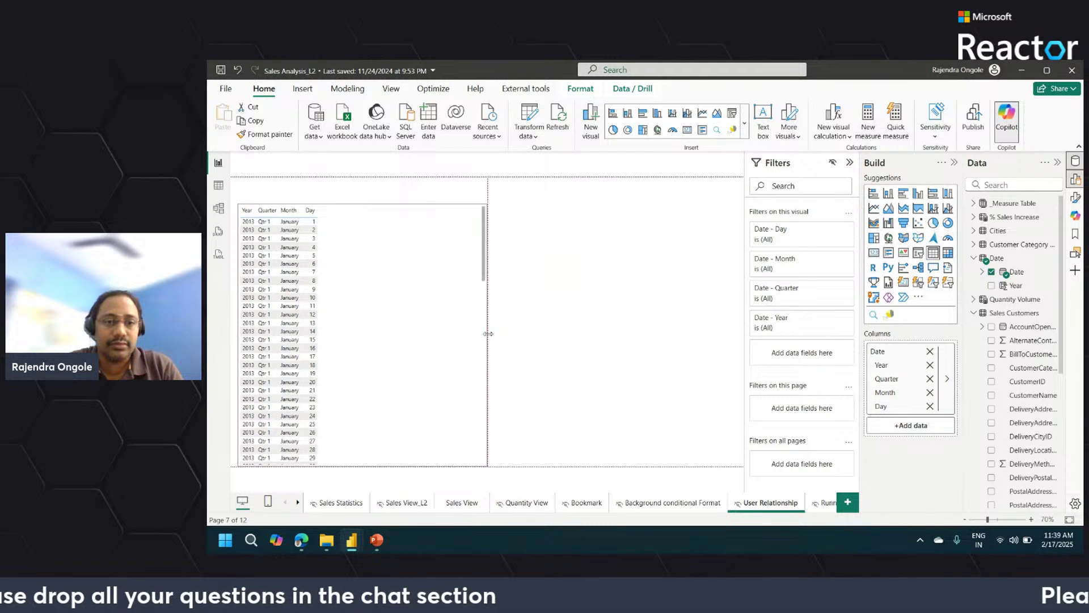
left_click(946, 379)
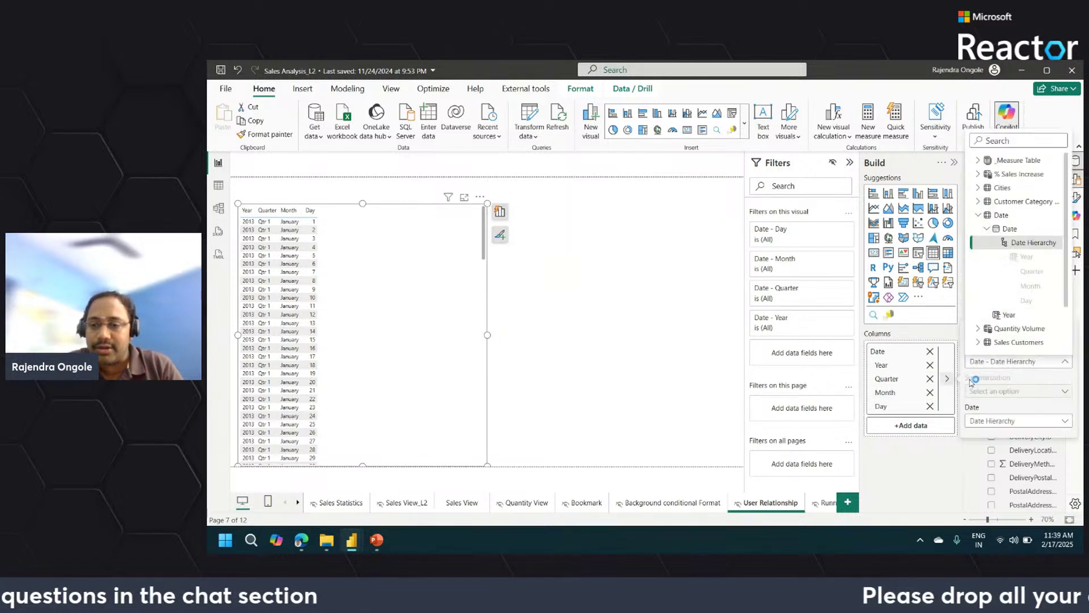
left_click(996, 423)
left_click(986, 448)
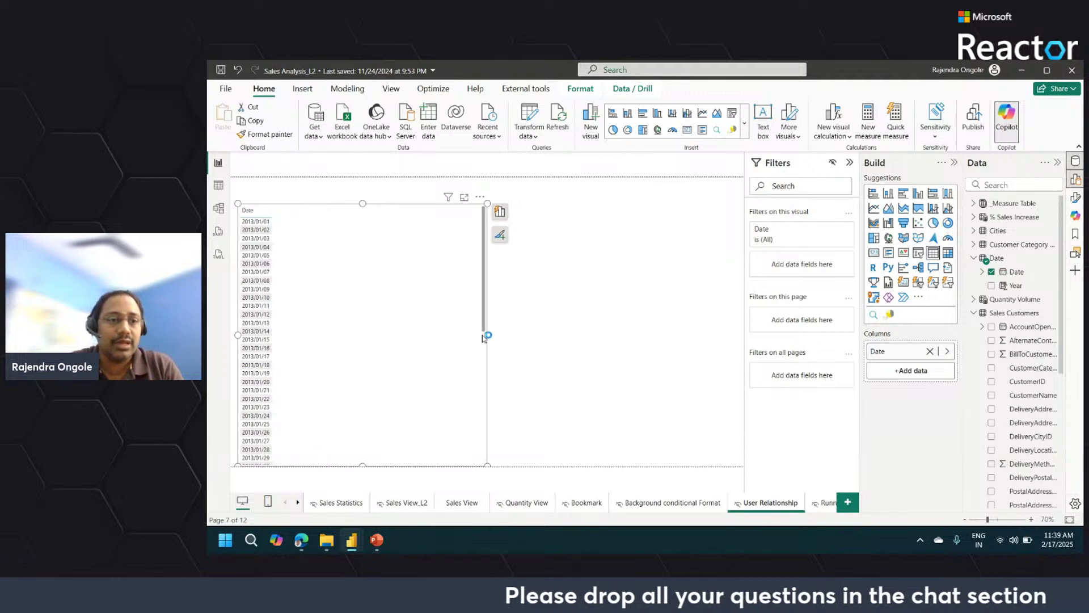
left_click_drag(486, 335, 469, 335)
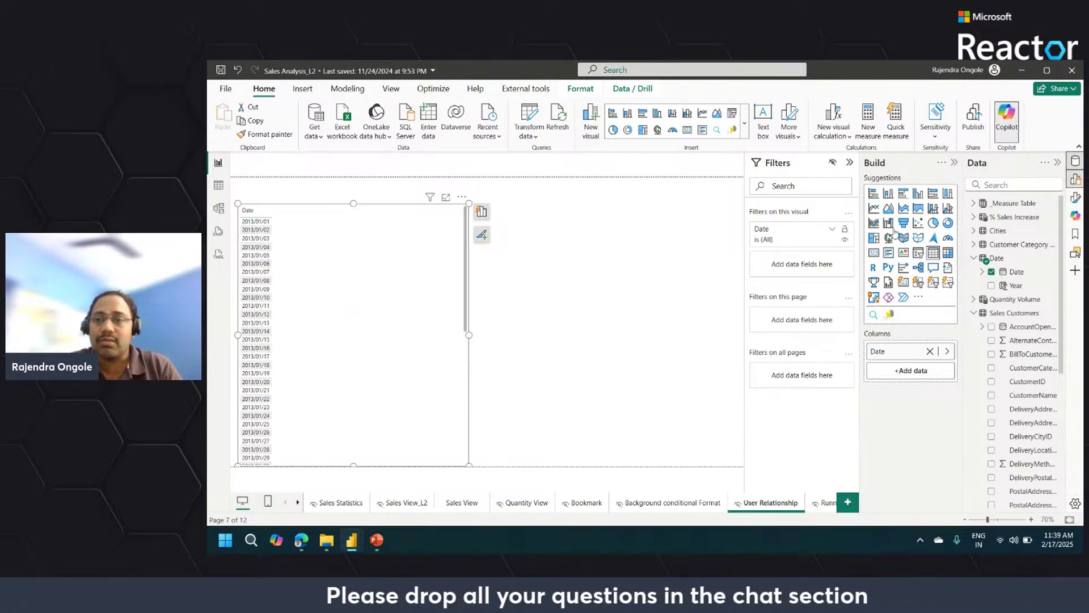
Add the Total Orders measure to the date table visual and set its values' font size to 16
left_click(973, 259)
left_click(995, 188)
type("total")
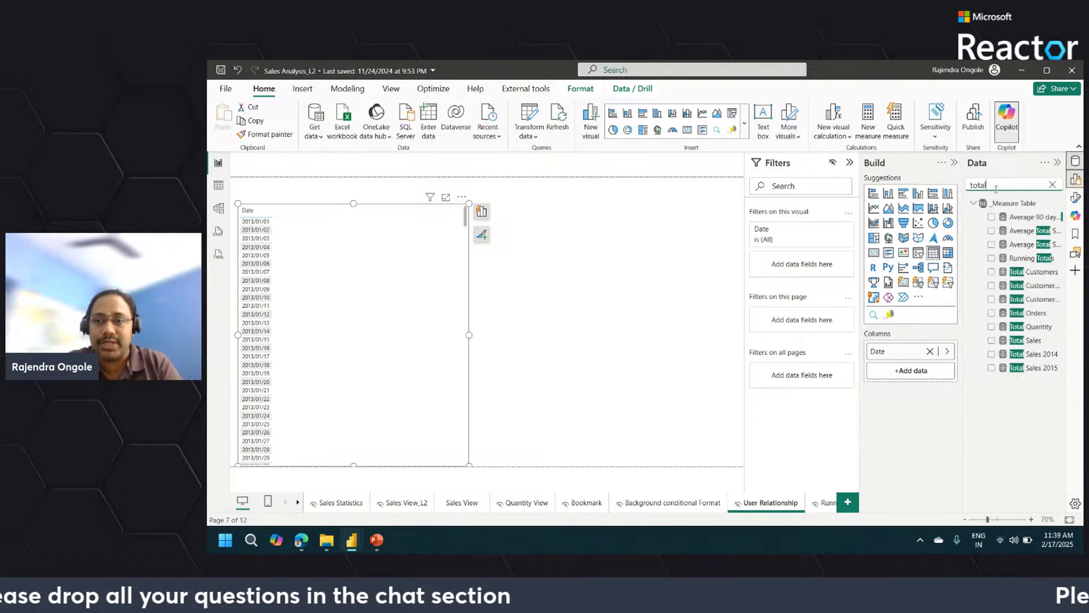
left_click(1038, 313)
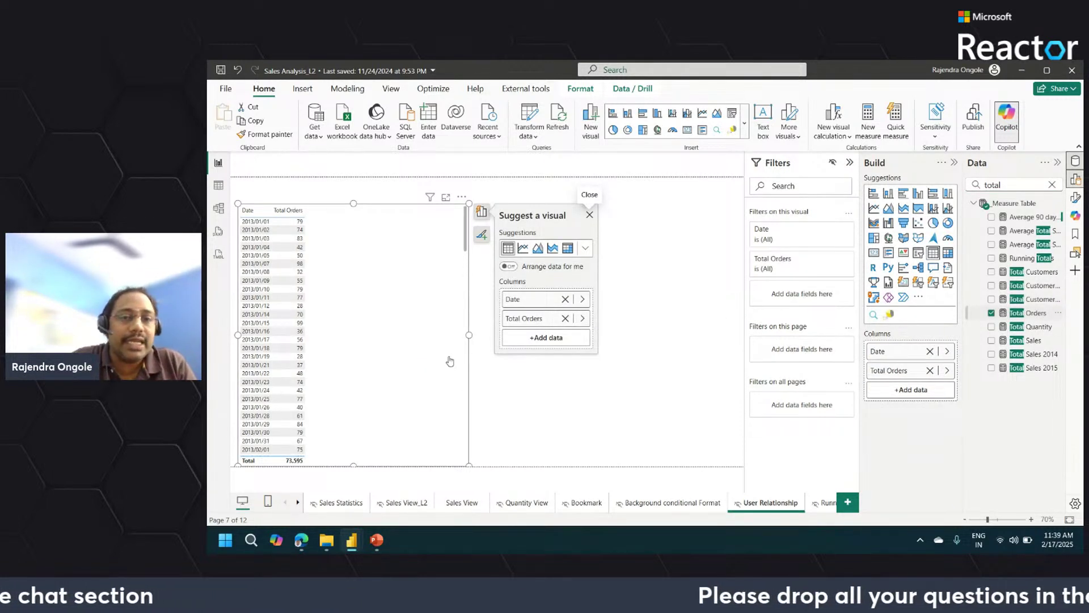
left_click(1075, 199)
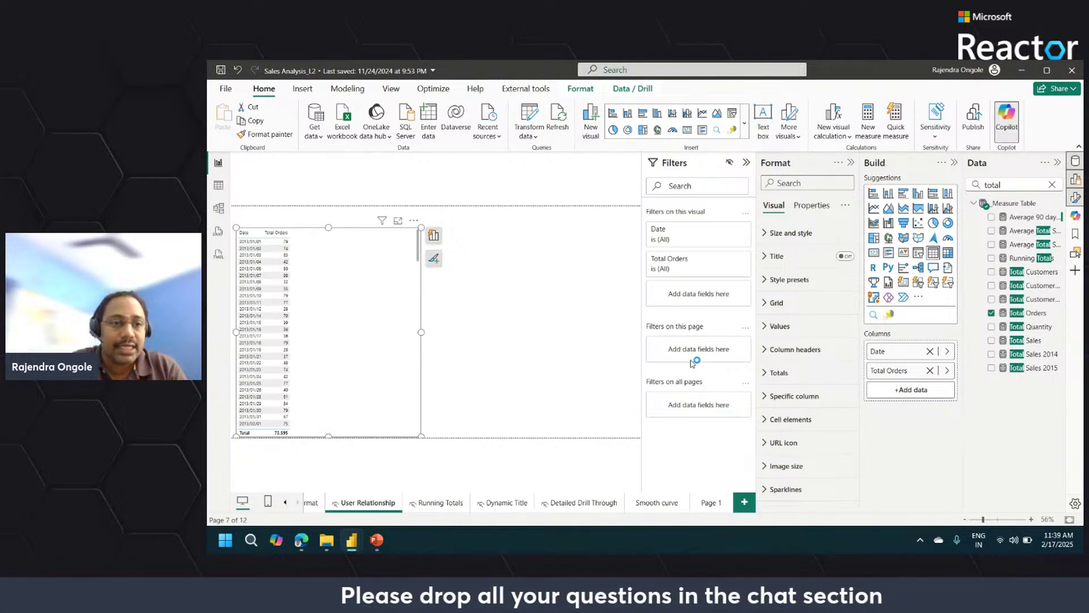
left_click(809, 323)
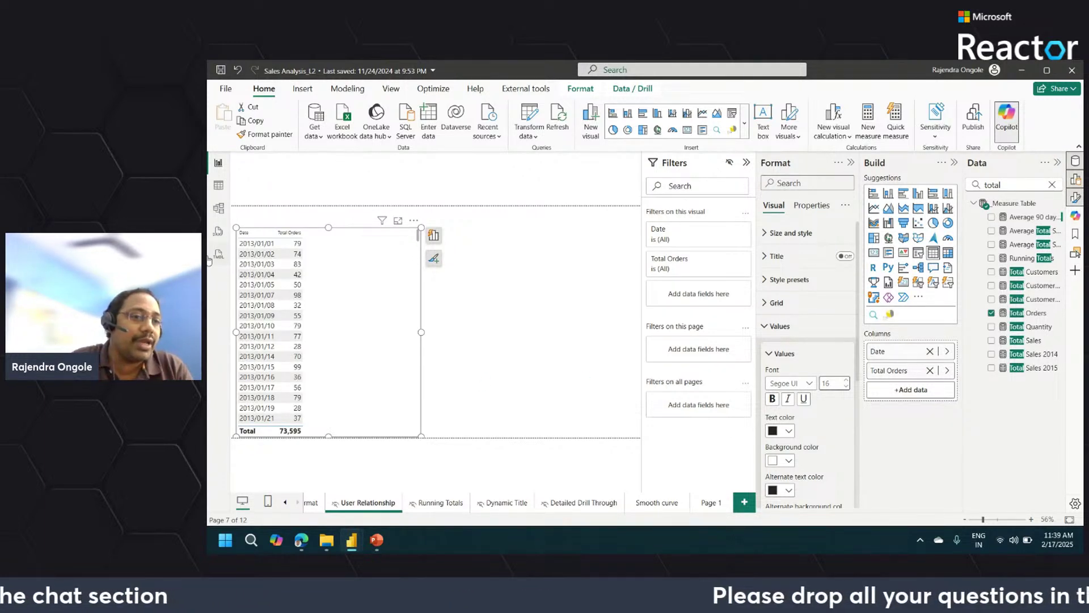
Compare the active OrderDate relationship in the model diagram with the total orders per date in the report table
left_click(218, 208)
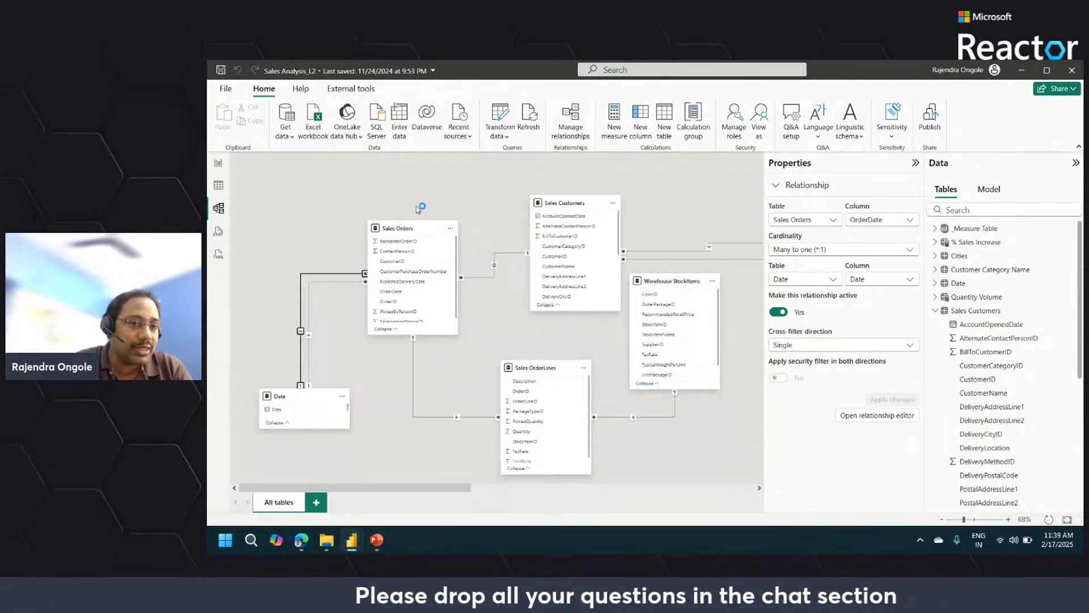
left_click(219, 166)
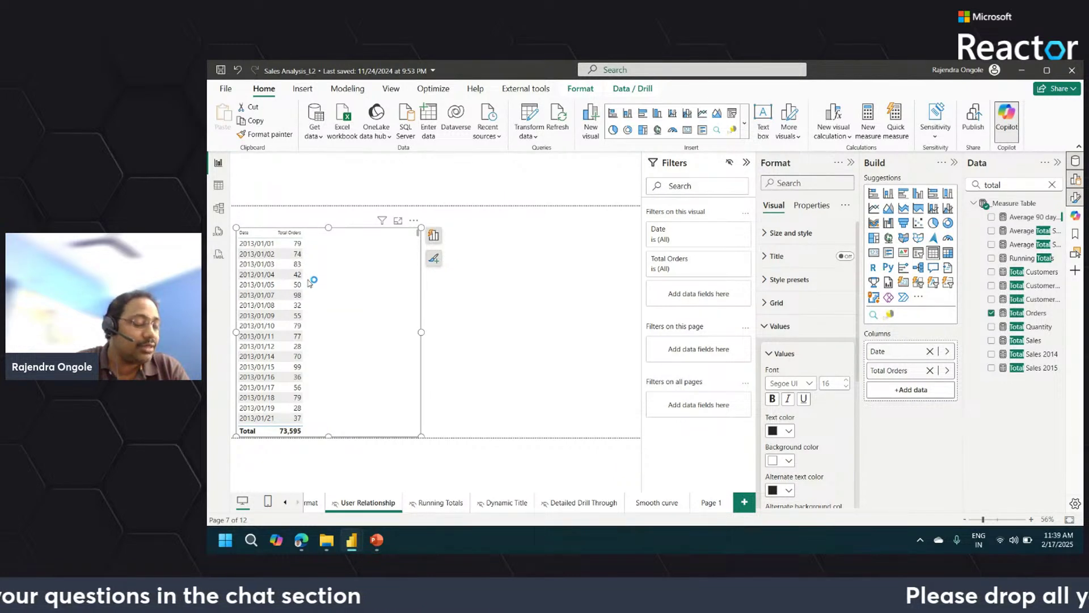
left_click_drag(419, 235, 425, 408)
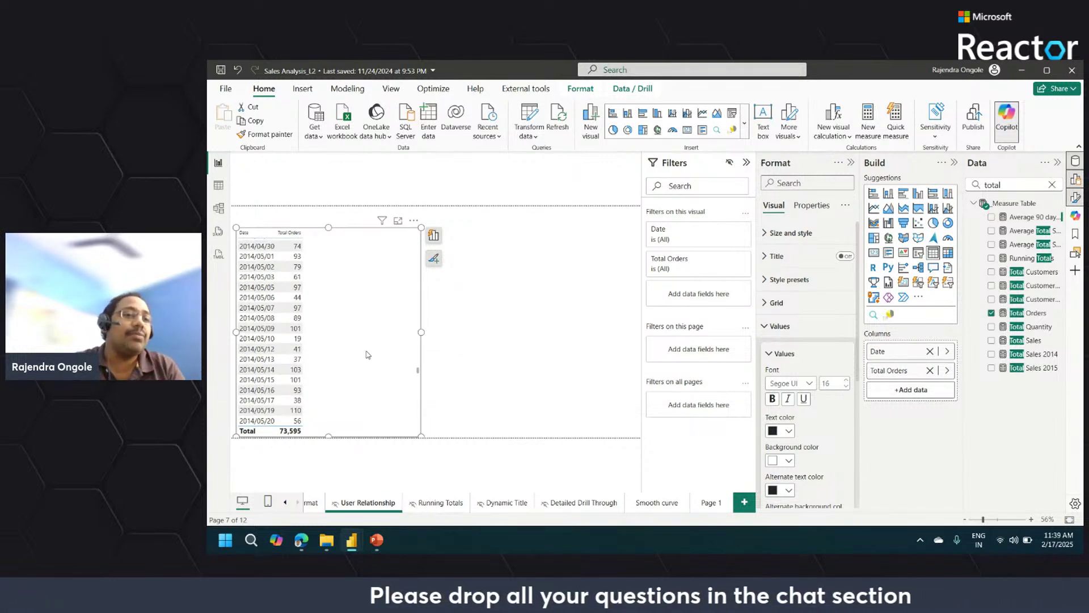
left_click(218, 209)
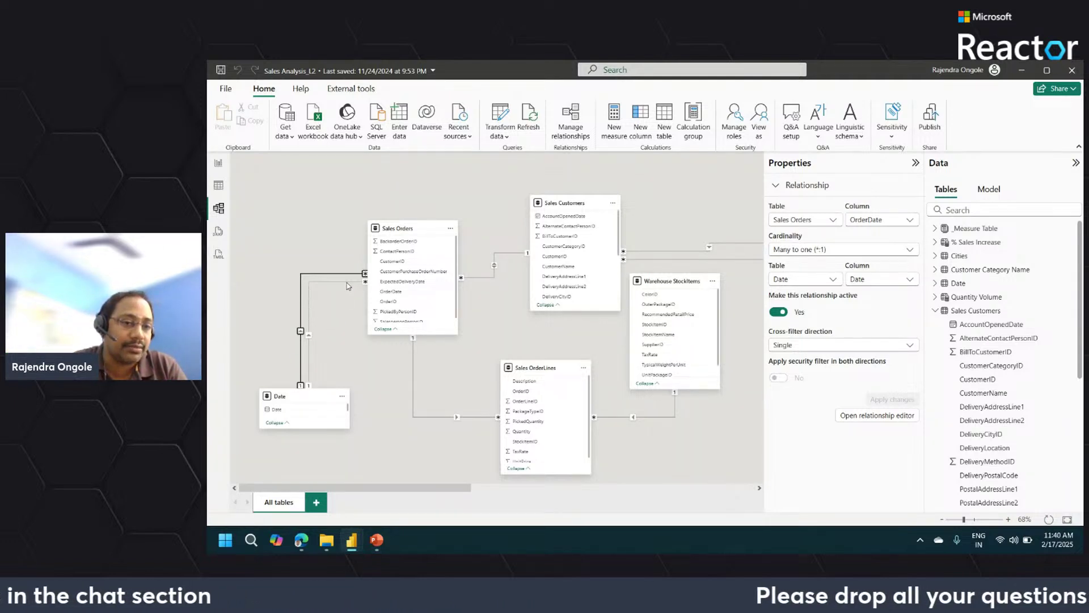
left_click(218, 163)
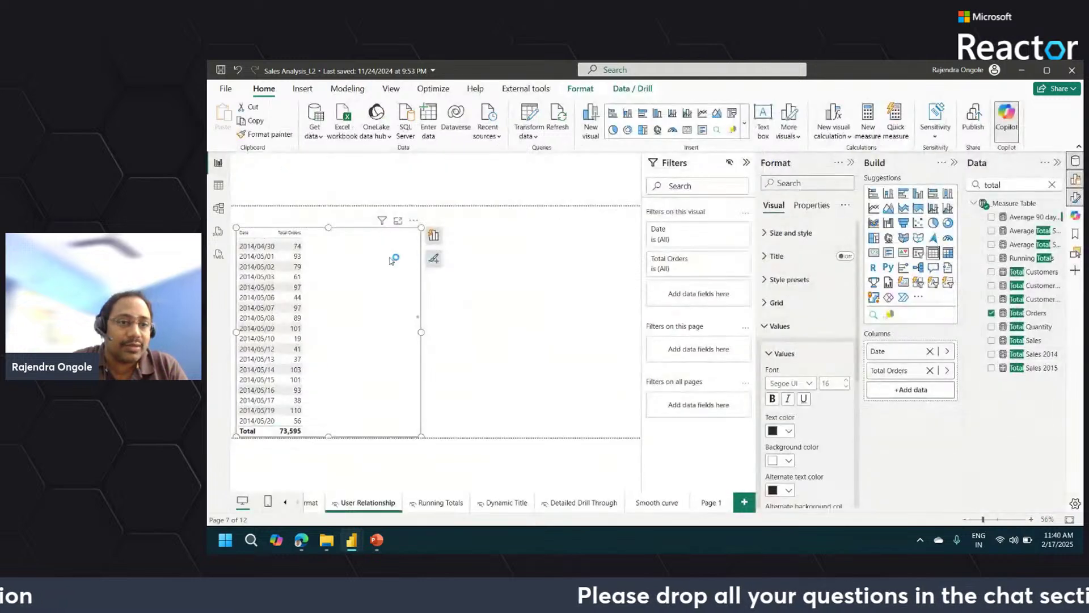
Add ExpectedDeliveryDate from Sales Orders to the table visual between the Date and Total Orders columns
left_click(1052, 184)
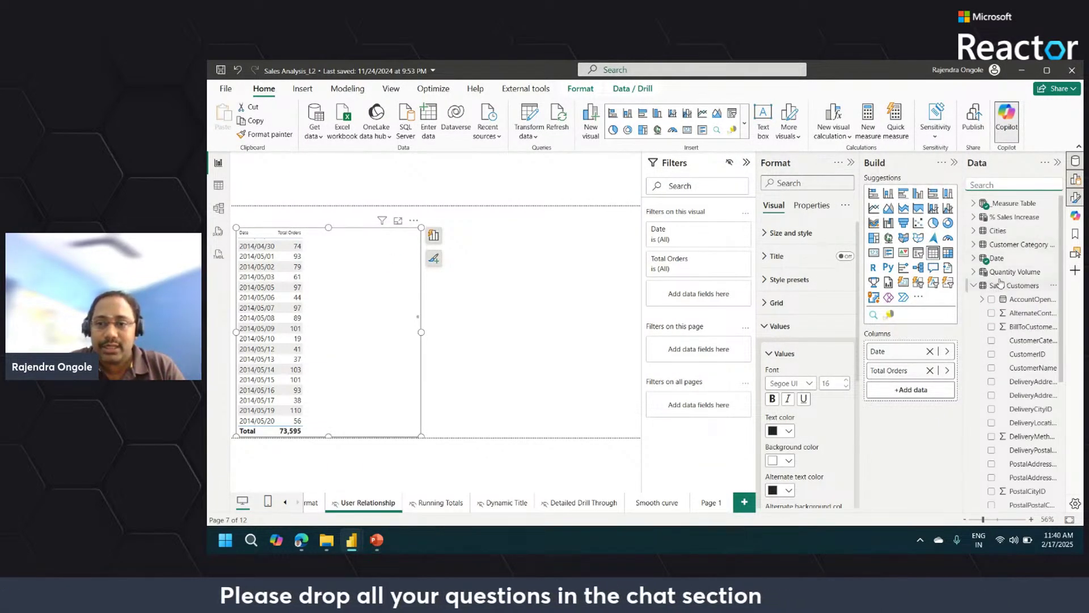
left_click(217, 209)
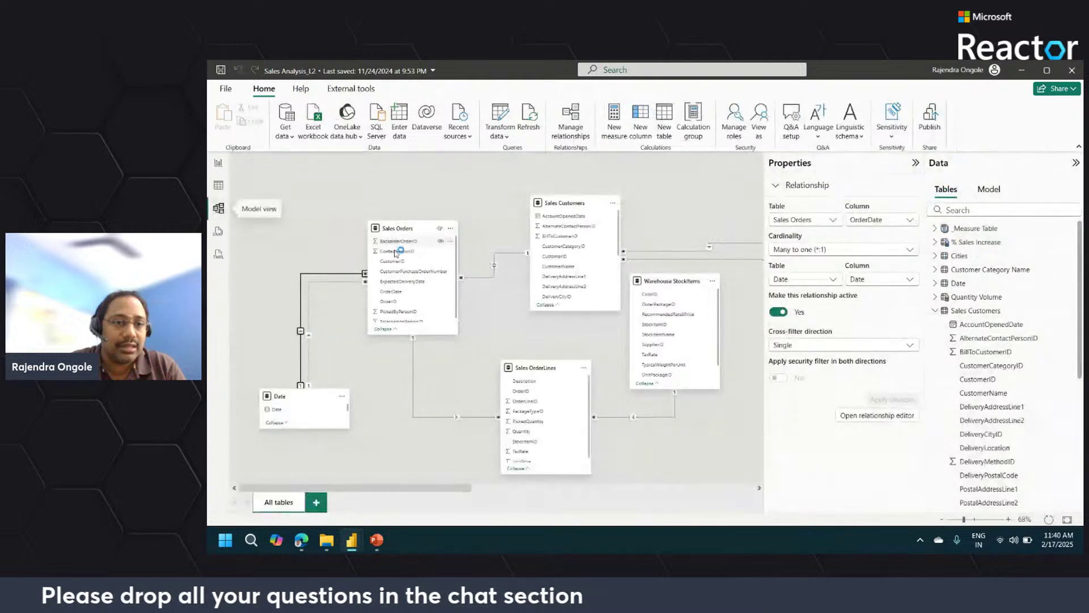
left_click(219, 164)
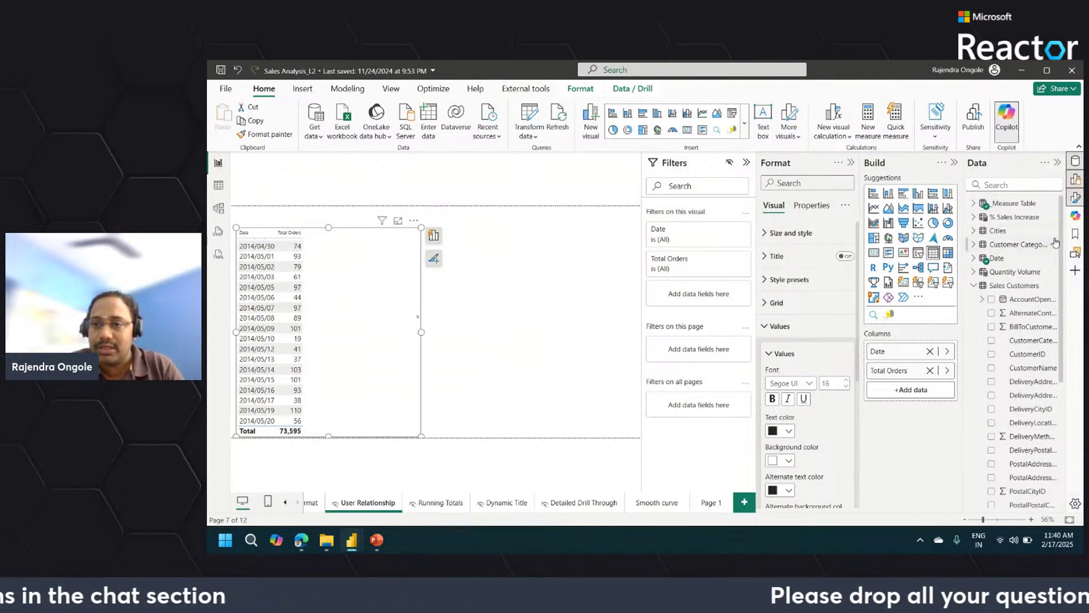
left_click_drag(1059, 227, 1078, 381)
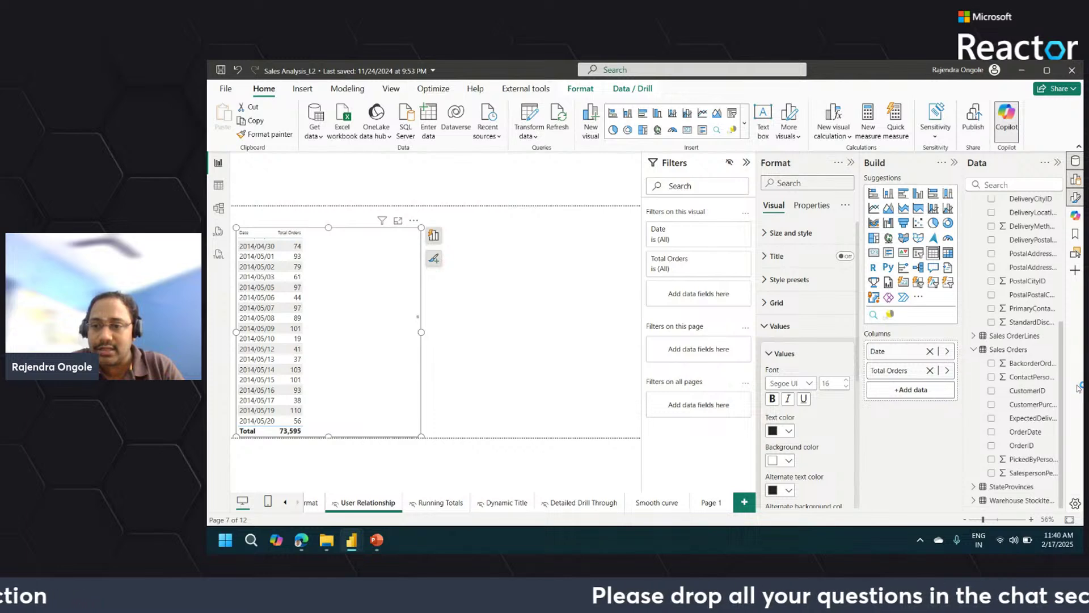
left_click_drag(963, 415, 917, 416)
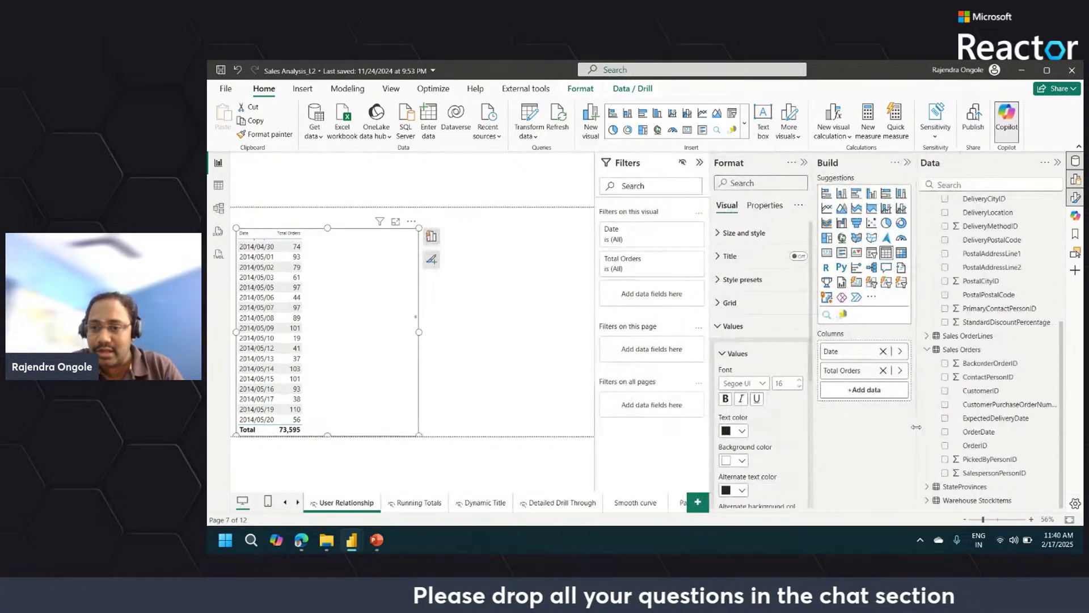
left_click_drag(996, 418, 851, 364)
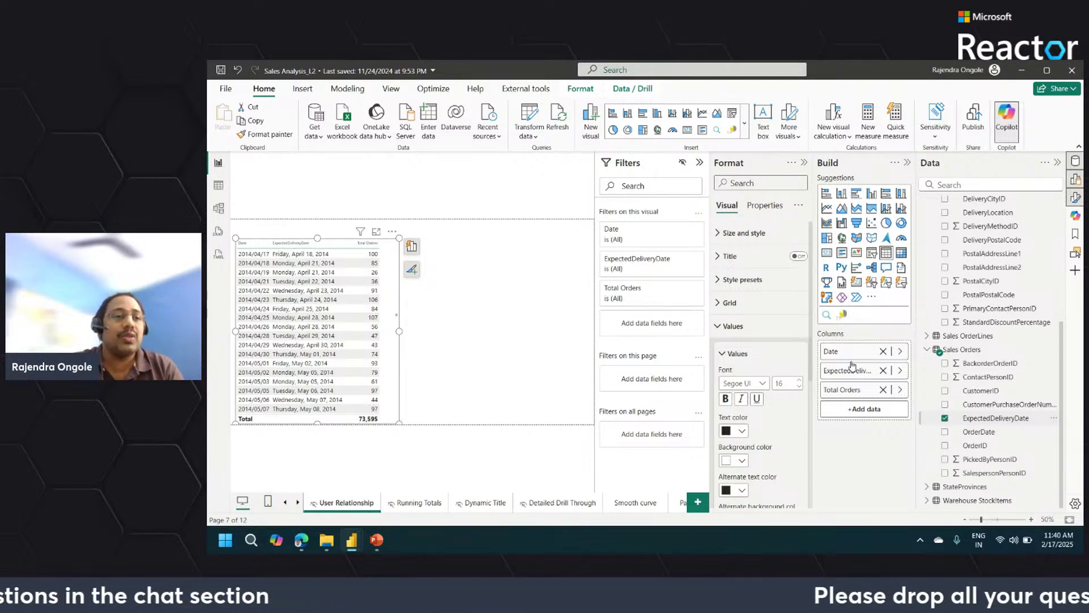
Examine the inactive relationship between Sales Orders ExpectedDeliveryDate and Date in an enlarged model diagram with the side panes collapsed
left_click(218, 208)
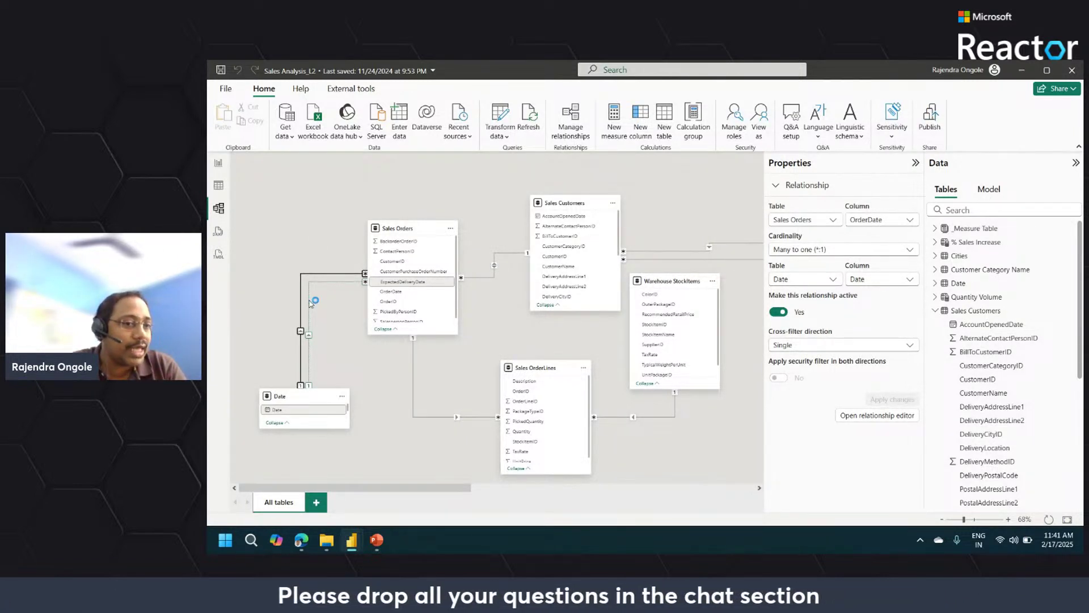
left_click(915, 164)
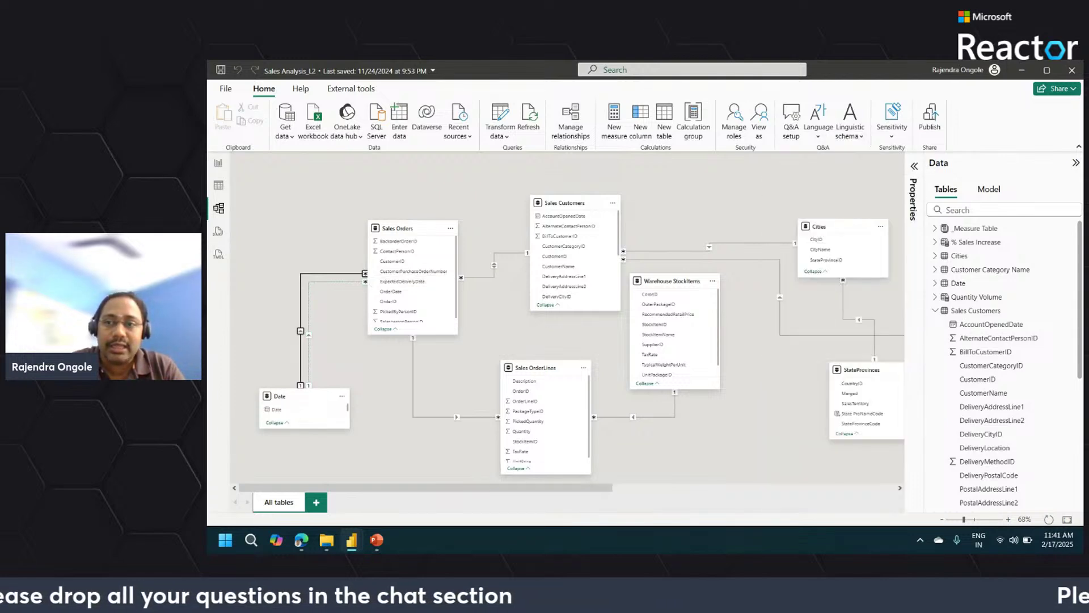
left_click(1076, 163)
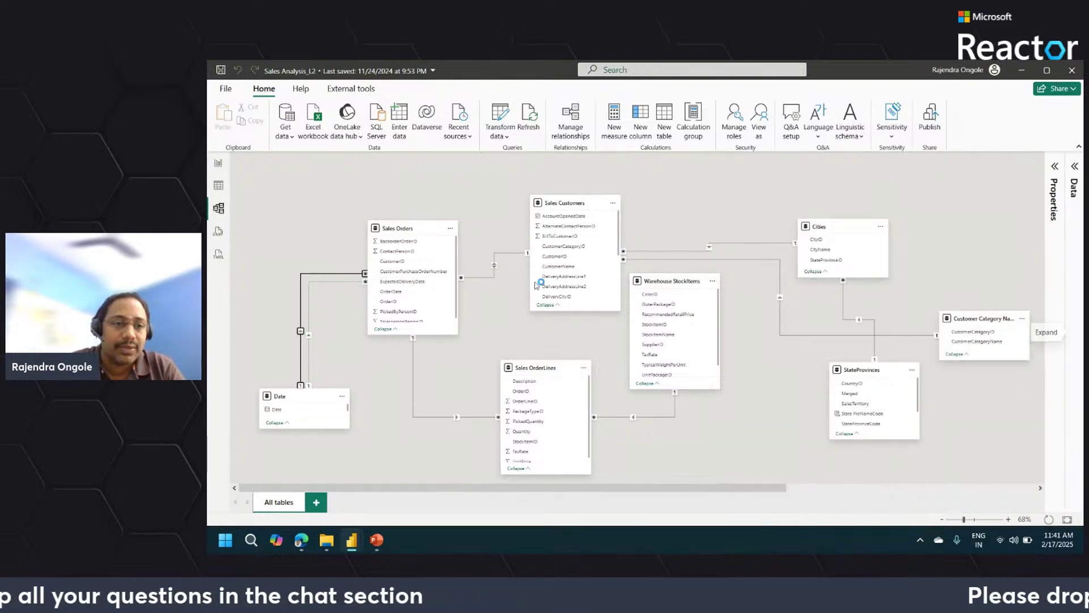
left_click(1008, 519)
left_click_drag(431, 489, 364, 489)
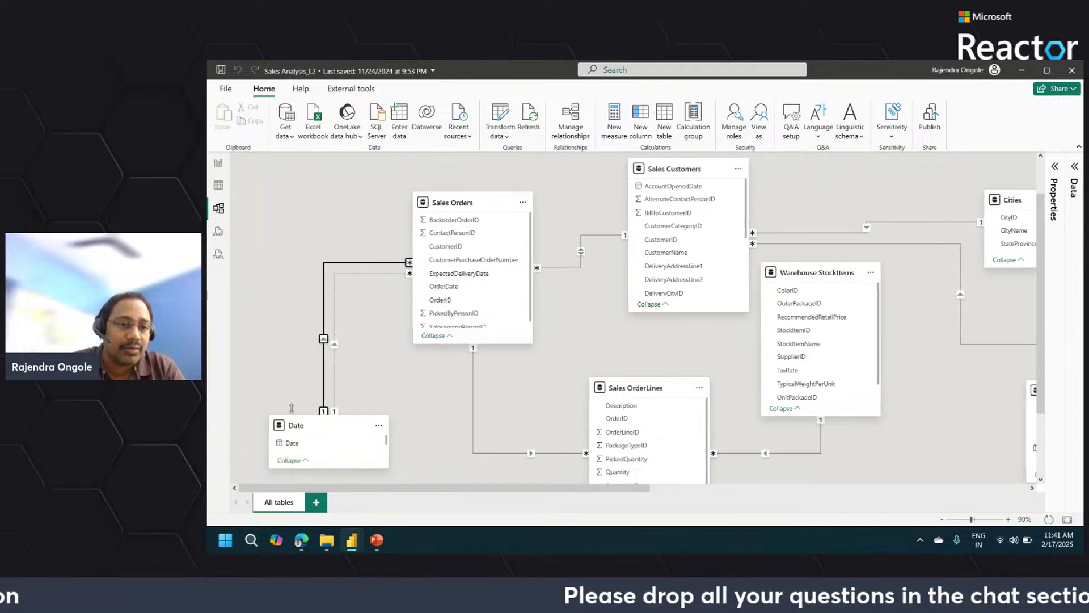
left_click(335, 334)
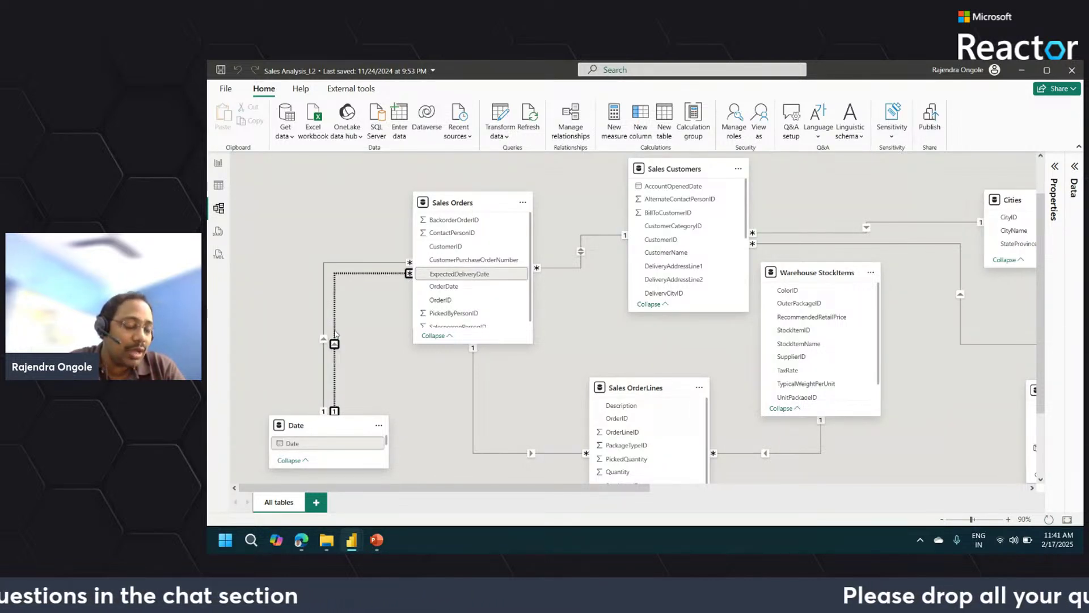
double_click(336, 334)
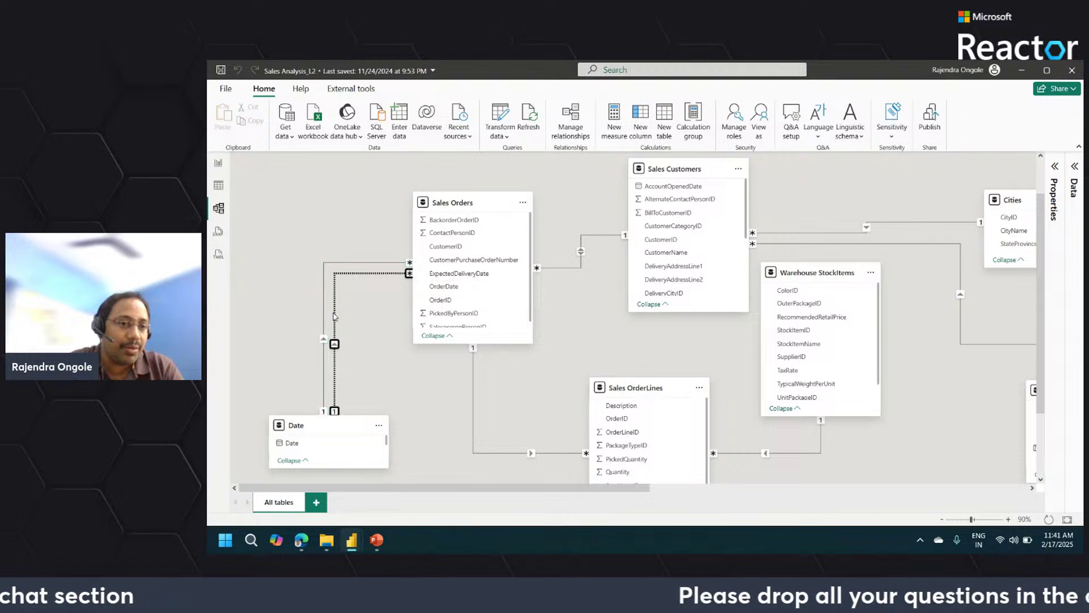
double_click(335, 317)
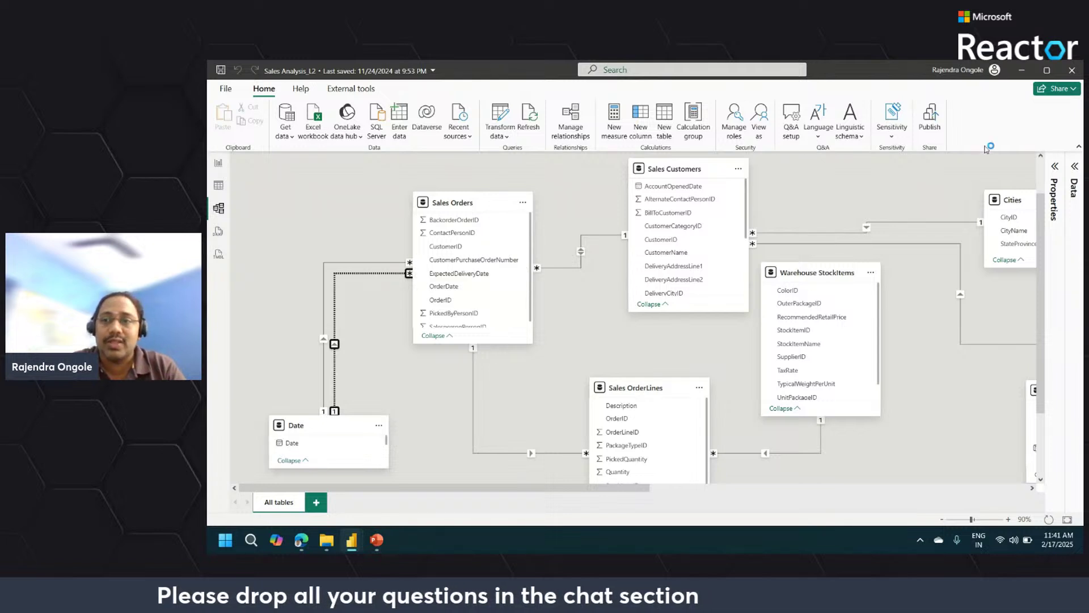
Search the model's fields for "deli" and examine the DAX formula of the Orders (Exp. Delivery Date) measure
left_click(1075, 169)
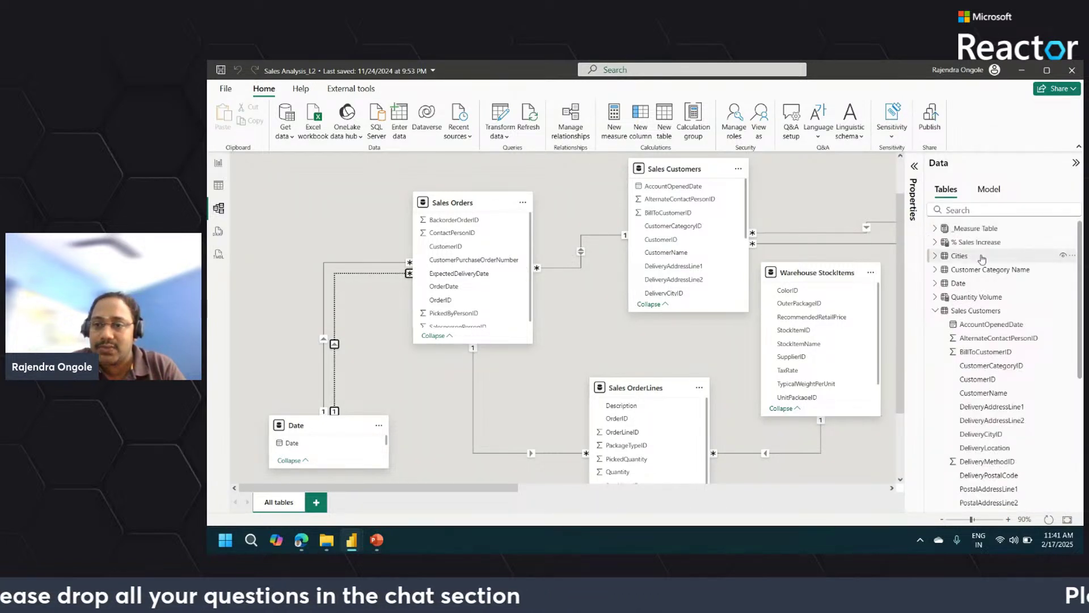
left_click(936, 230)
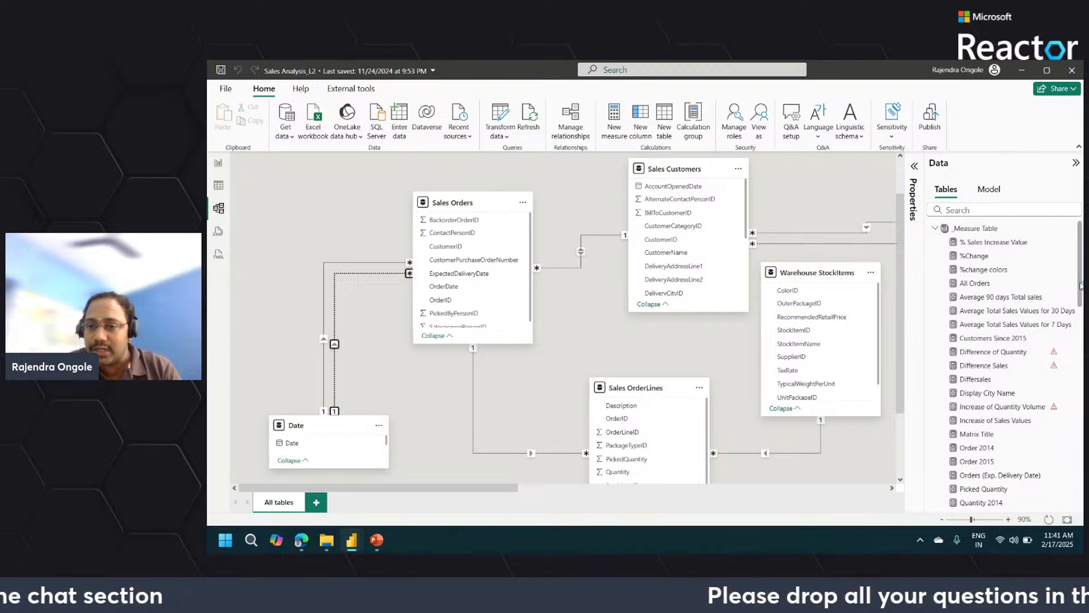
mouse_move(1080, 270)
left_mouse_down()
mouse_move(1080, 317)
mouse_move(1081, 266)
left_mouse_up()
left_click(980, 209)
type("deli")
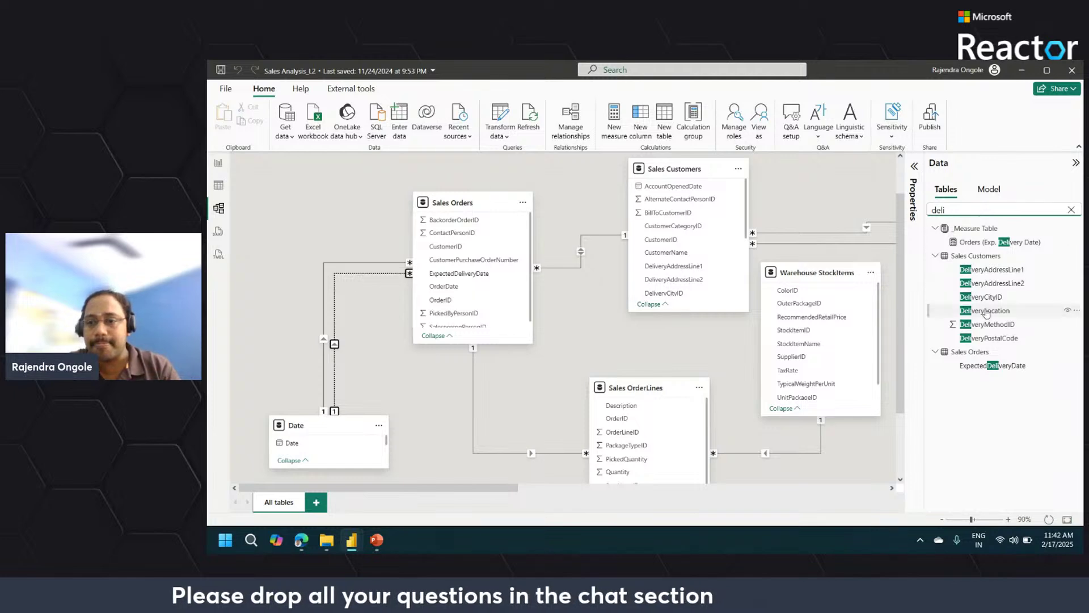
left_click(998, 243)
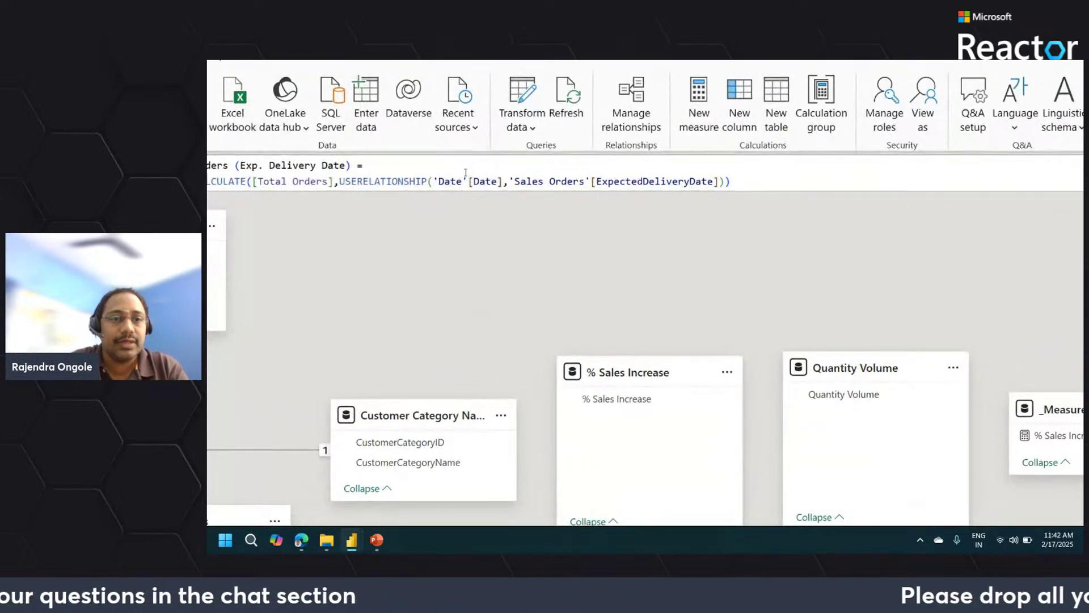
scroll(489, 223, "down", 5)
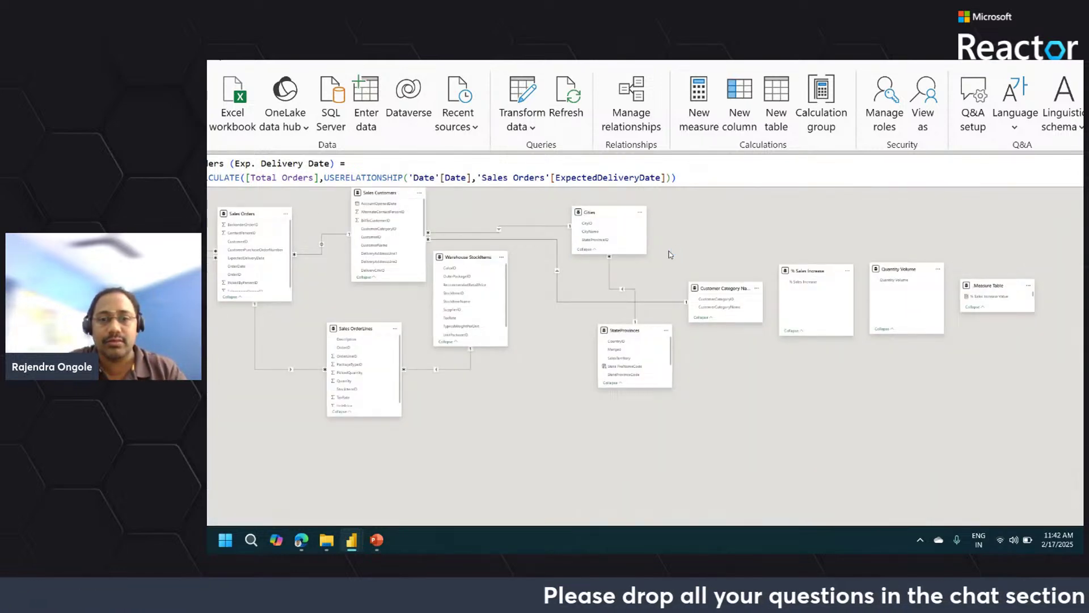
scroll(670, 255, "down", 5)
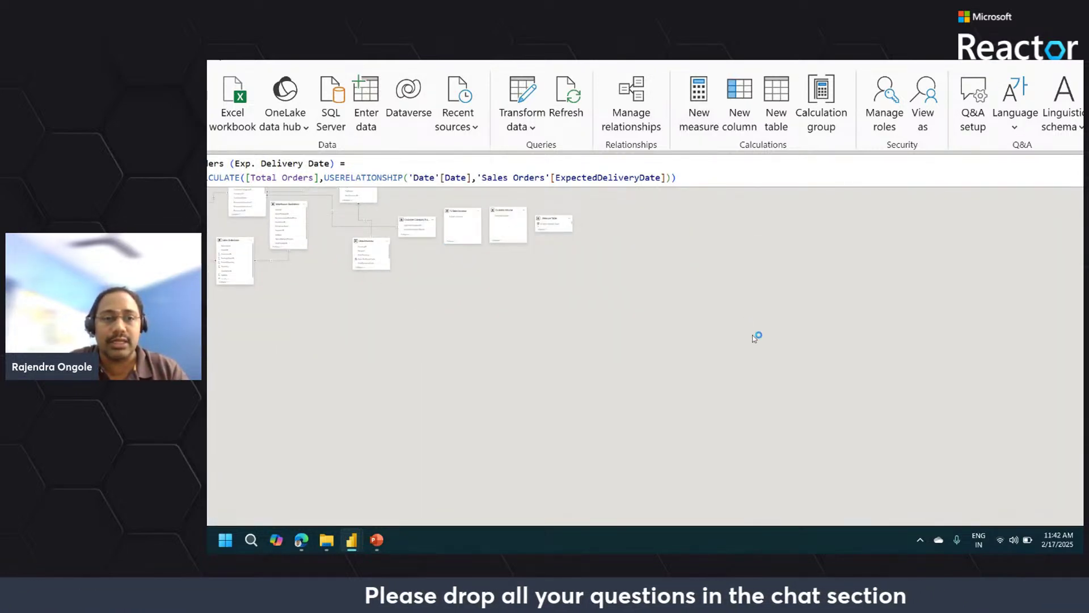
scroll(440, 262, "up", 3)
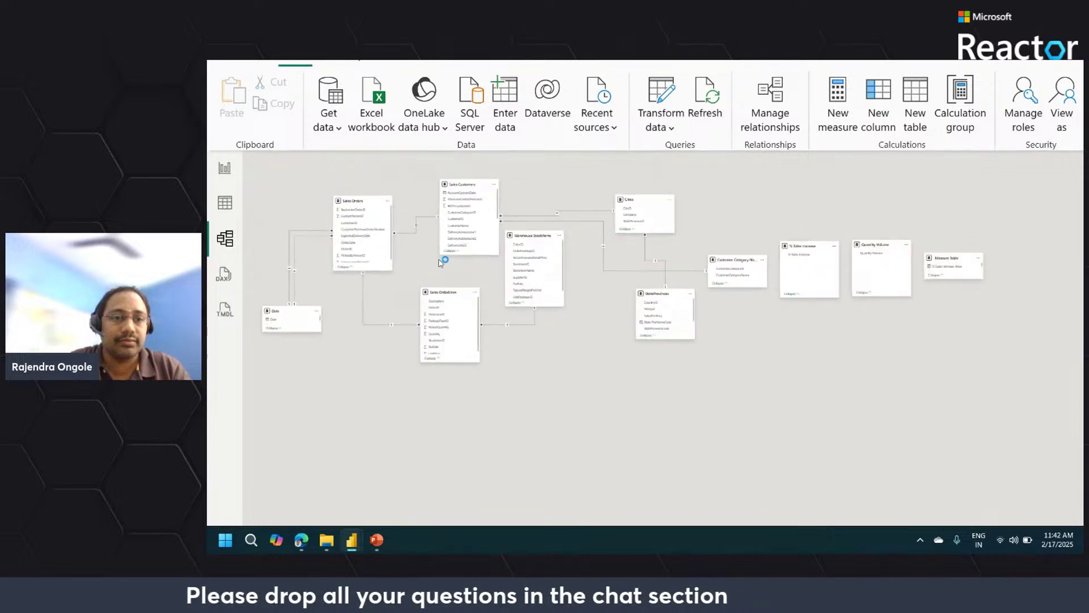
Examine the relationship between Sales Orders and Date in the model diagram
scroll(440, 262, "up", 3)
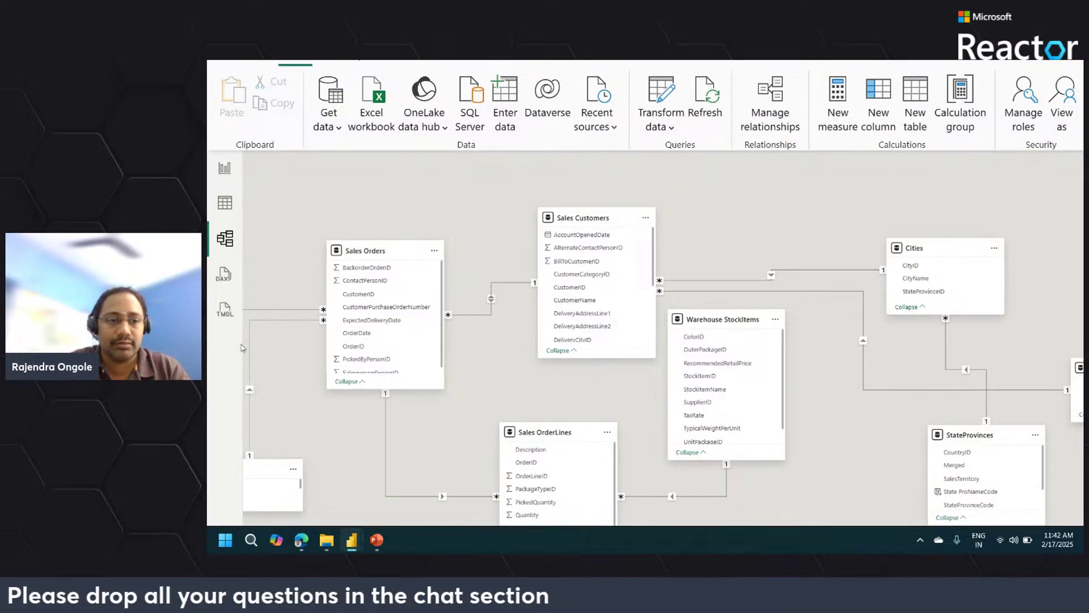
left_click(268, 321)
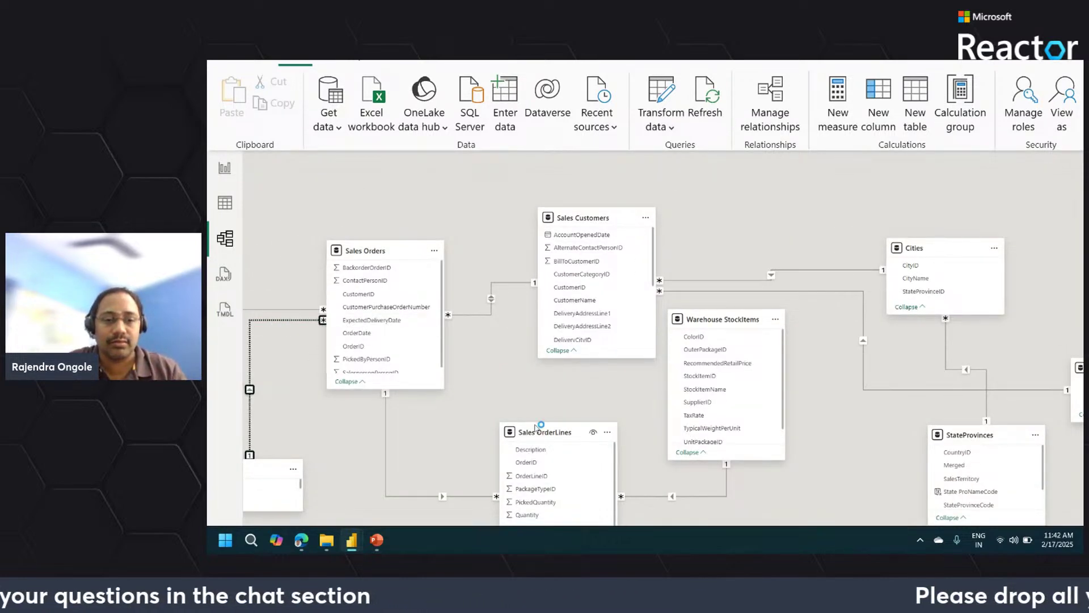
scroll(533, 428, "down", 5)
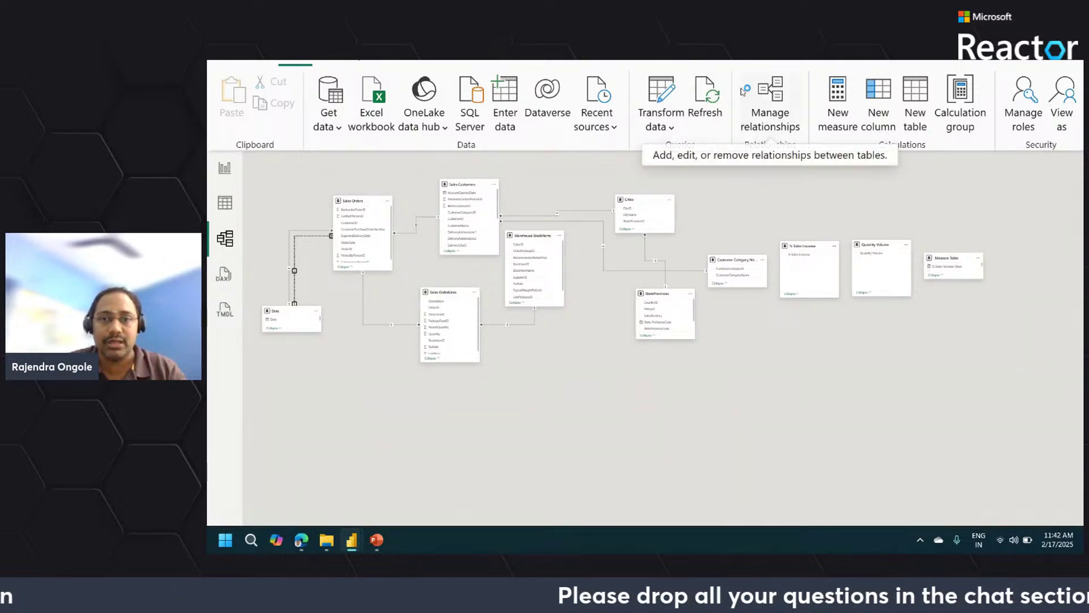
left_click(757, 116)
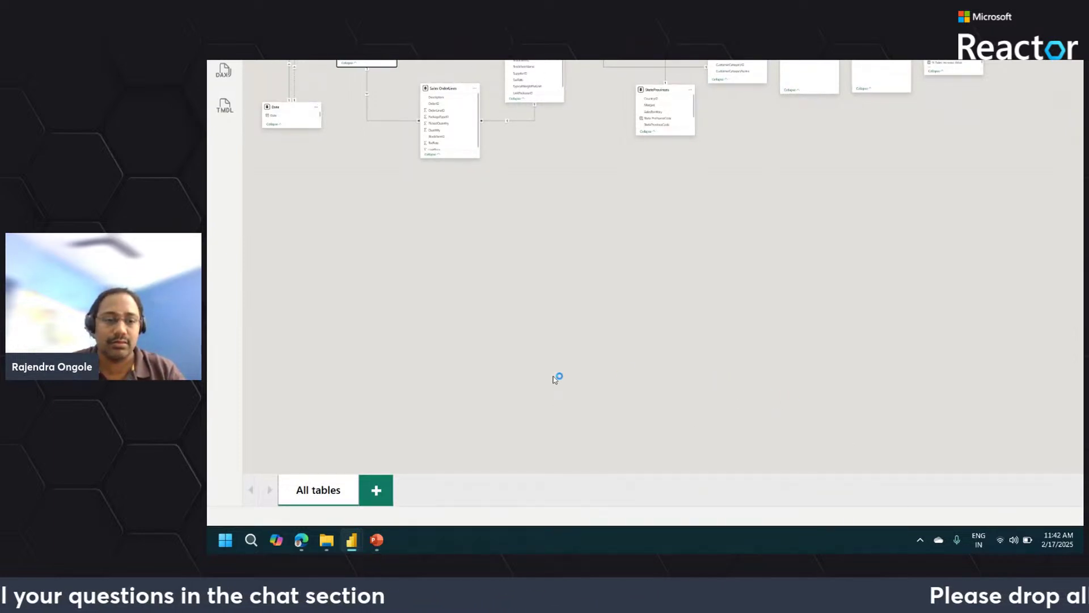
Add a new layout to the model diagram
left_click(376, 492)
left_click(771, 349)
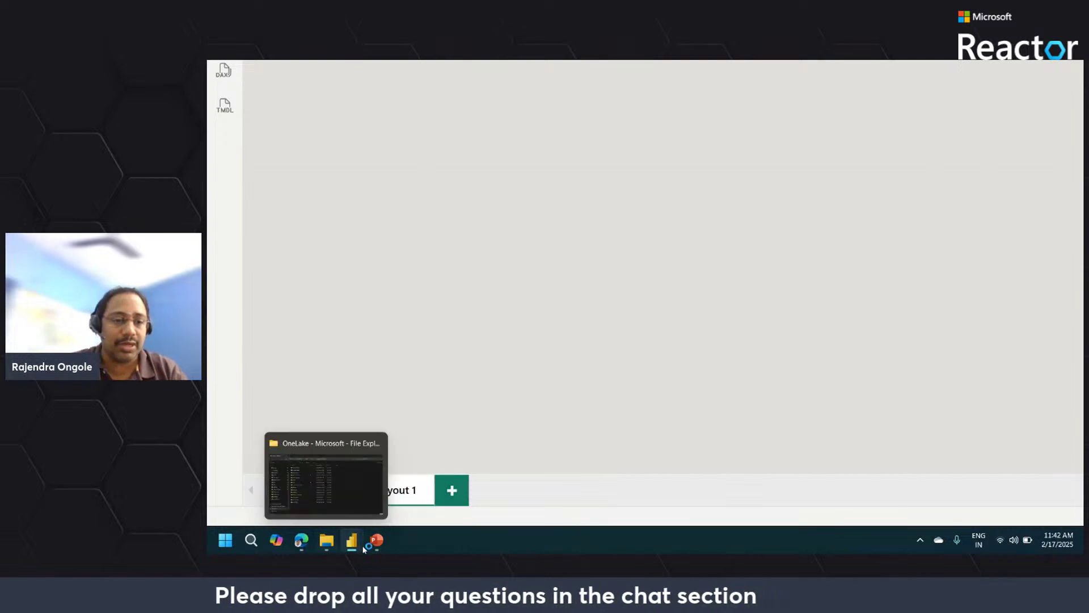
left_click(427, 461)
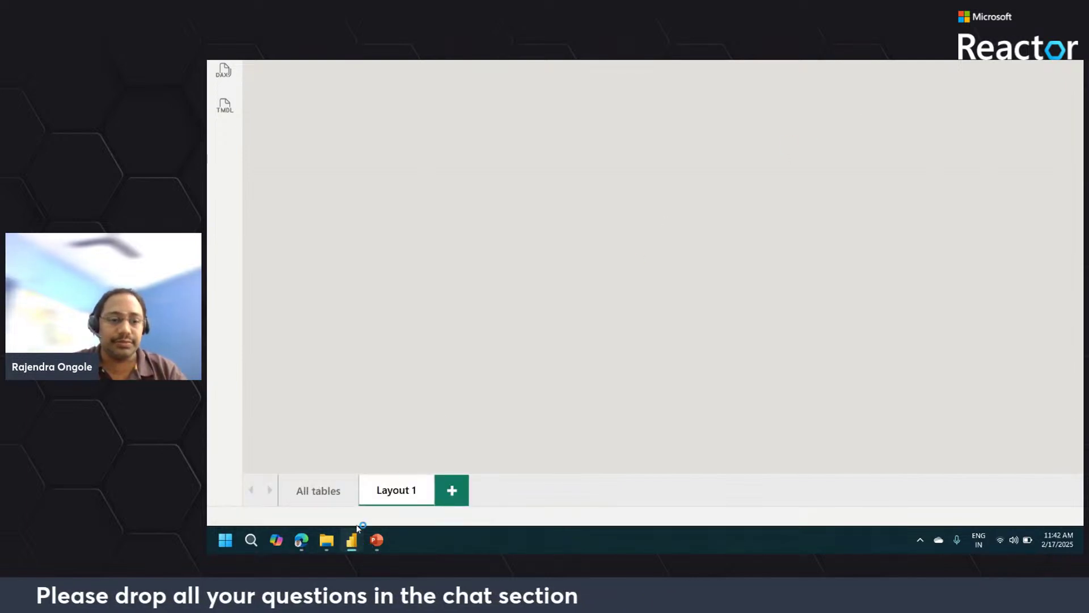
Close the Sales Analysis_L2 file without saving its changes and return to Sales Project
mouse_move(354, 539)
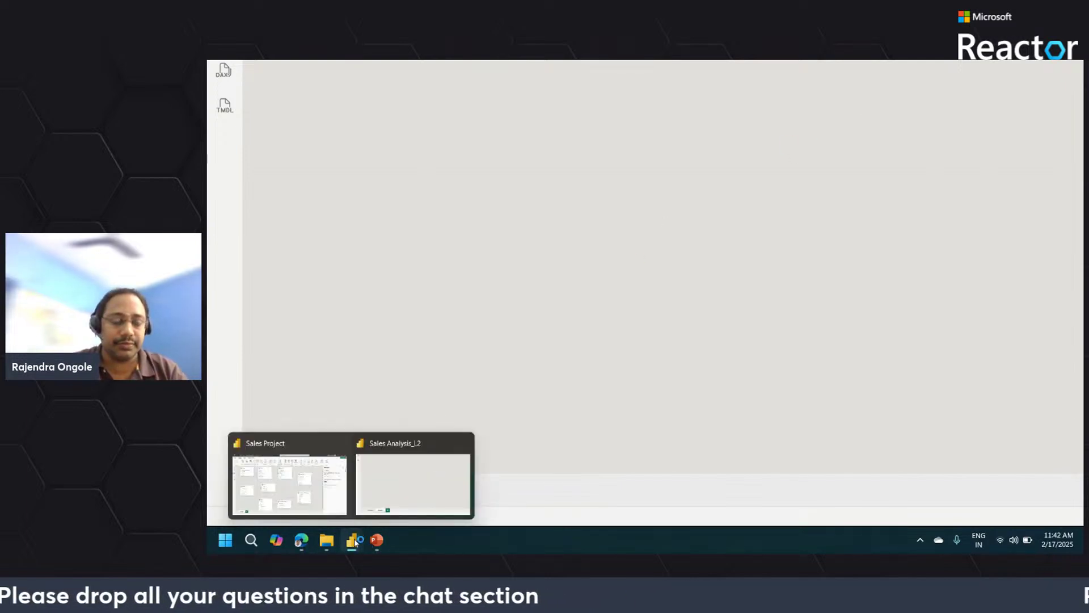
left_click(462, 443)
left_click(682, 320)
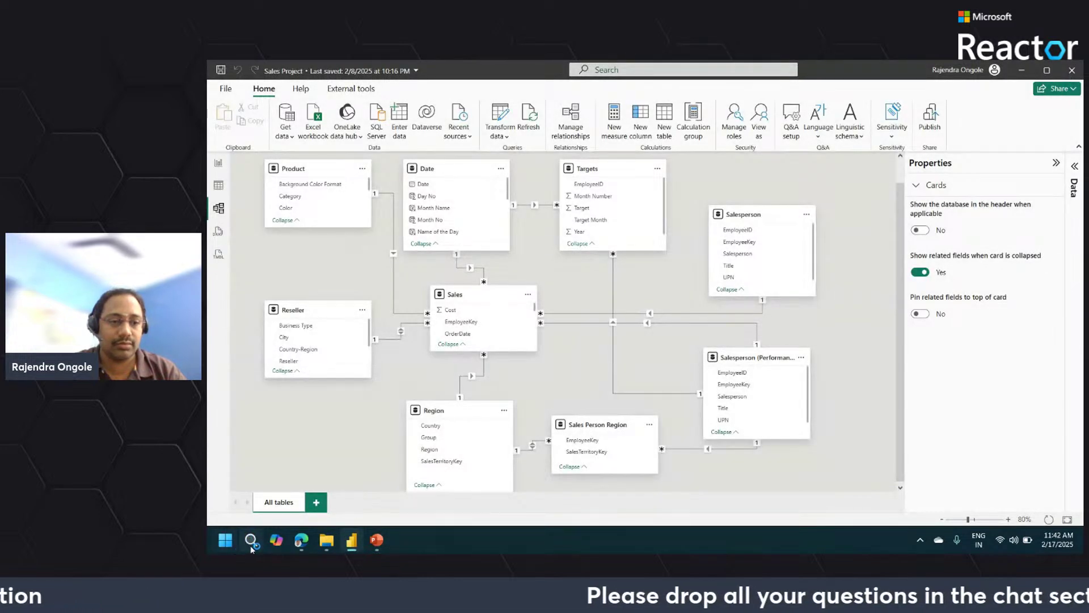
Reopen Sales Analysis_L2.pbix from the list of recently opened files
left_click(250, 540)
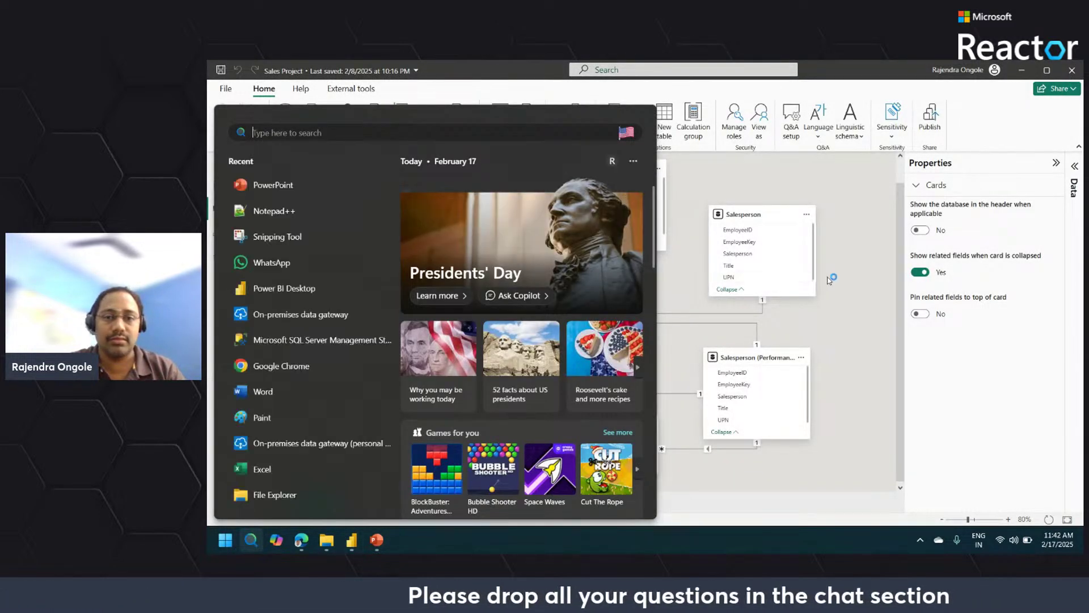
left_click(829, 279)
left_click(226, 89)
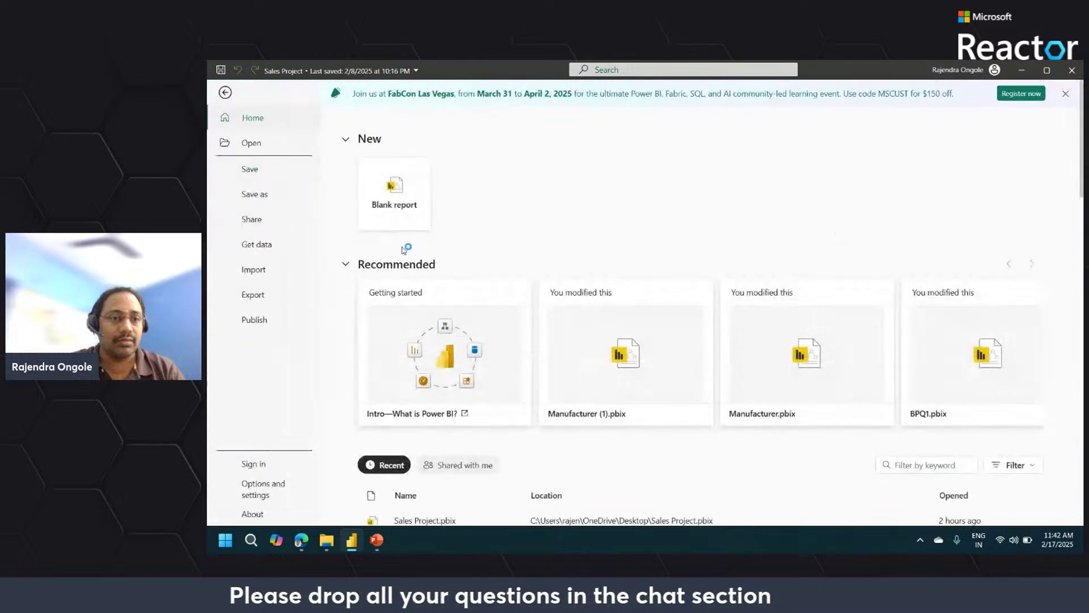
scroll(483, 408, "down", 3)
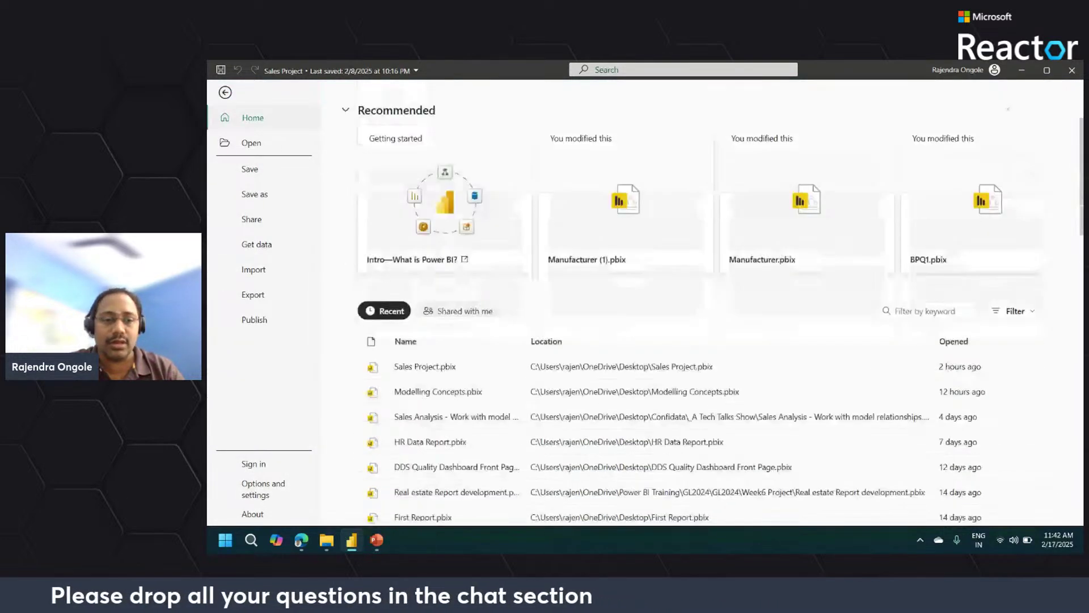
scroll(645, 341, "down", 1)
scroll(645, 340, "down", 3)
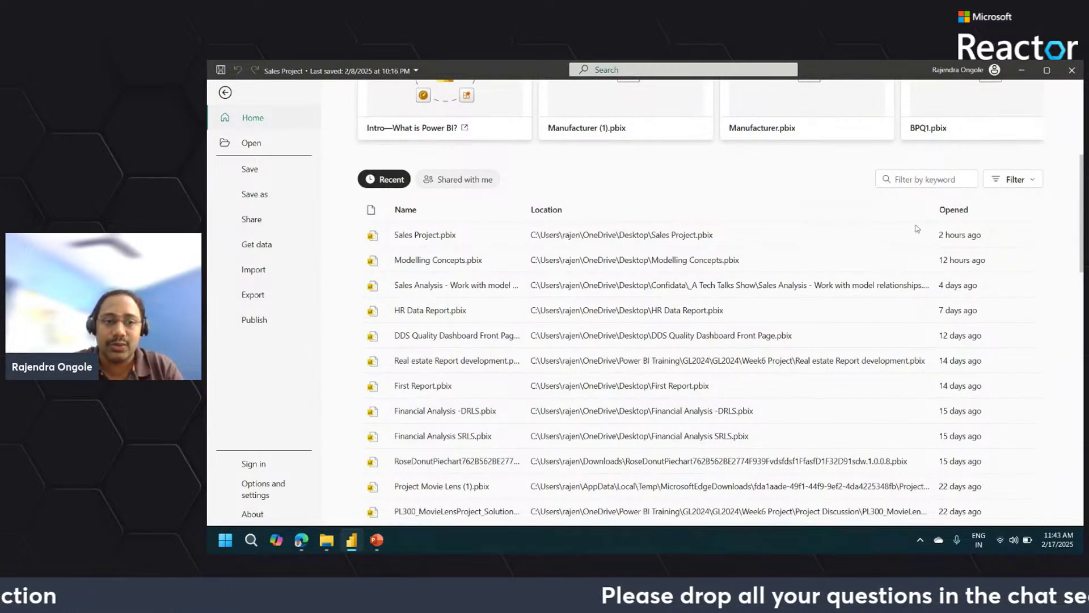
scroll(1081, 202, "down", 6)
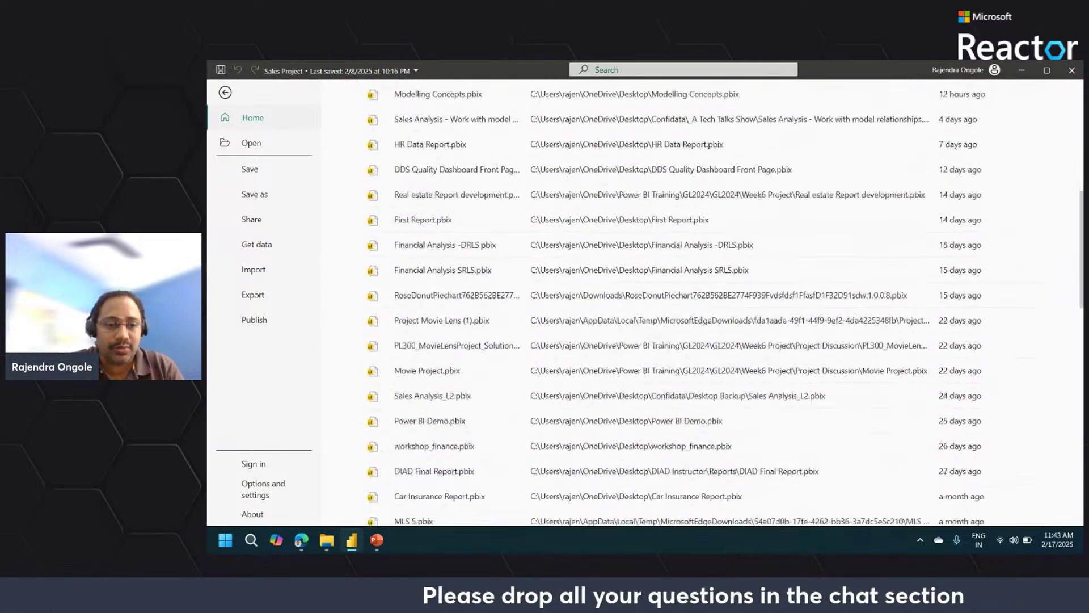
left_click(635, 372)
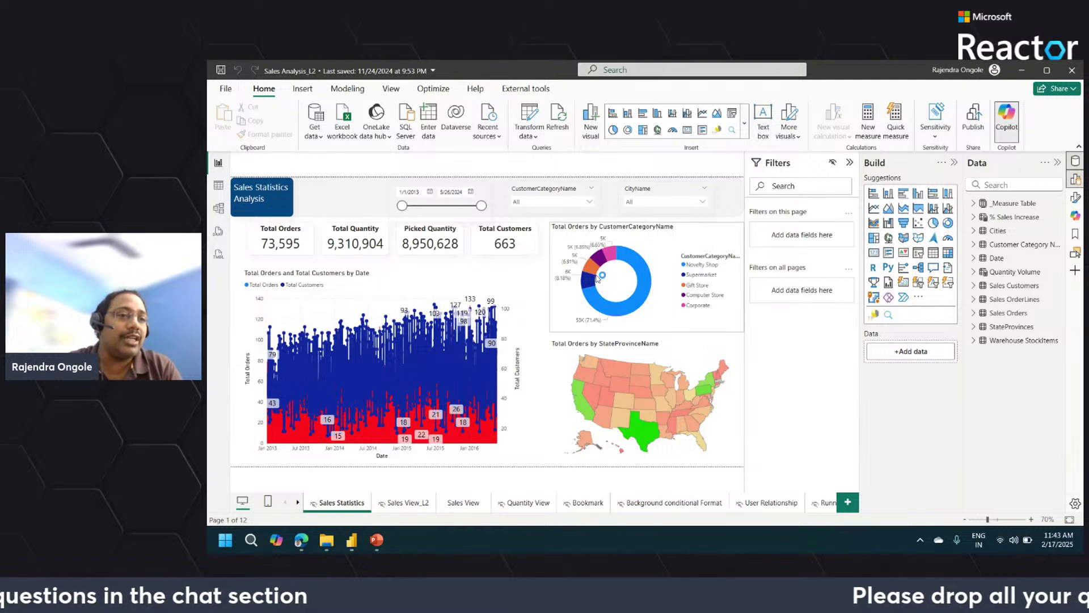
Examine the [Total Orders] and USERELATIONSHIP parts of the Orders (Exp. Delivery Date) measure's DAX formula in the model view
left_click(219, 211)
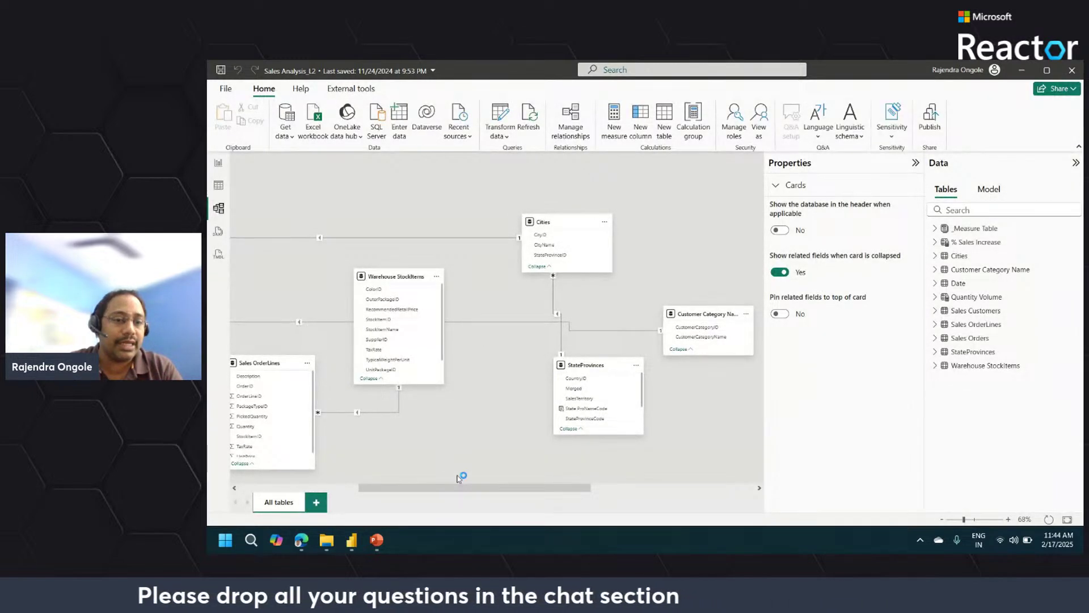
left_click_drag(445, 486, 255, 485)
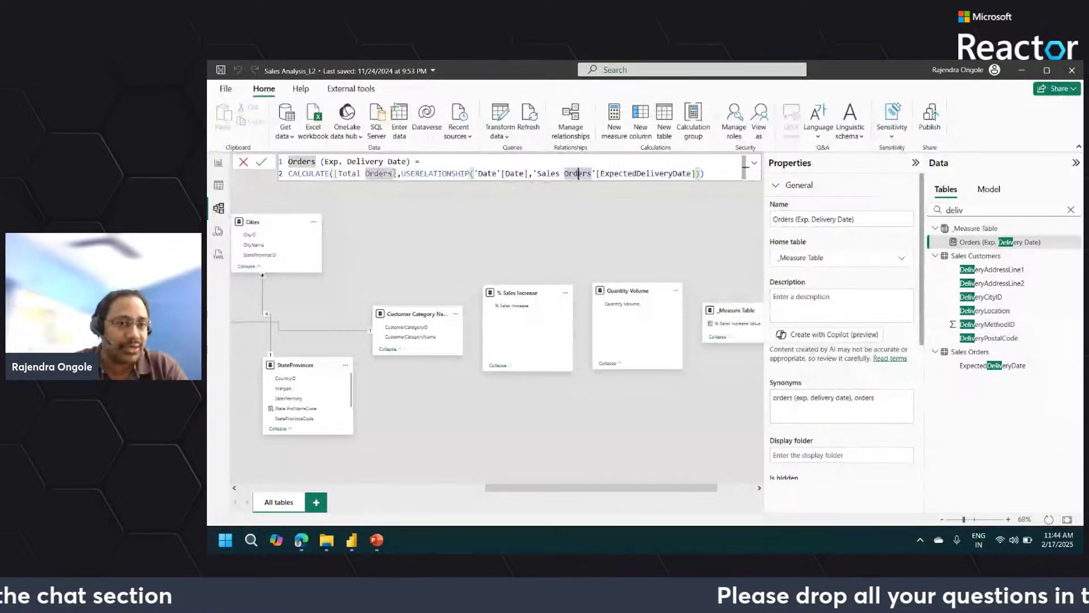
left_click_drag(396, 173, 338, 174)
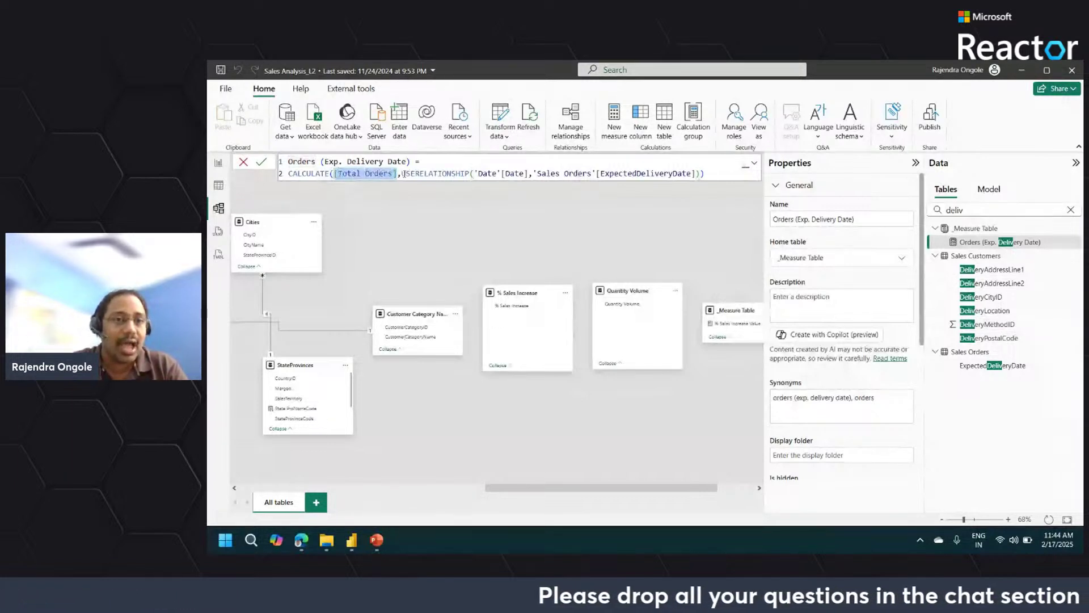
left_click_drag(403, 174, 470, 173)
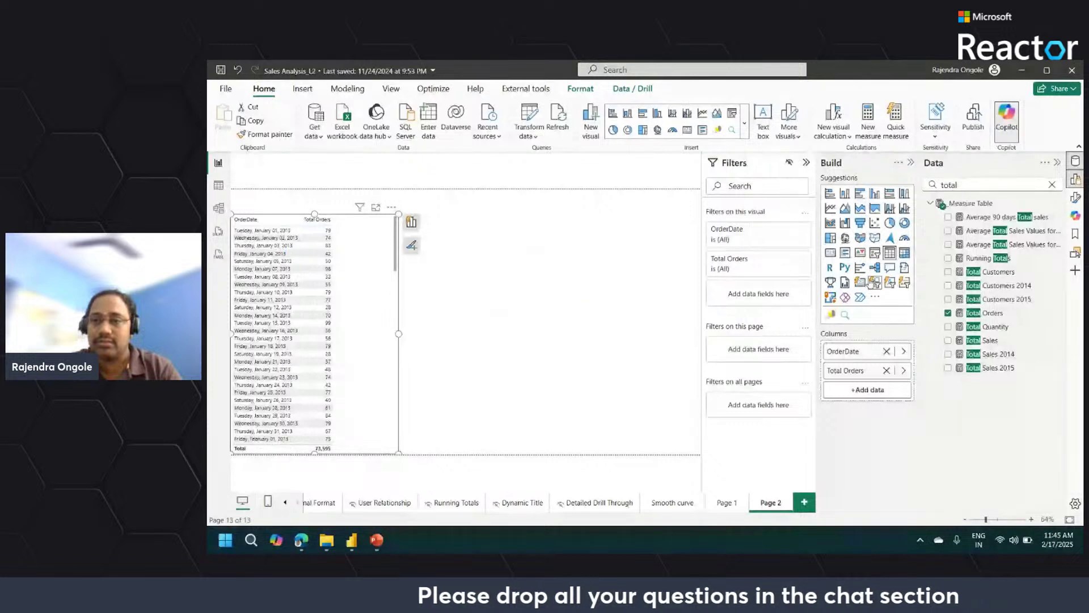
Duplicate the OrderDate and Total Orders table beside the original on Page 2 and remove OrderDate from the copy
left_click(620, 308)
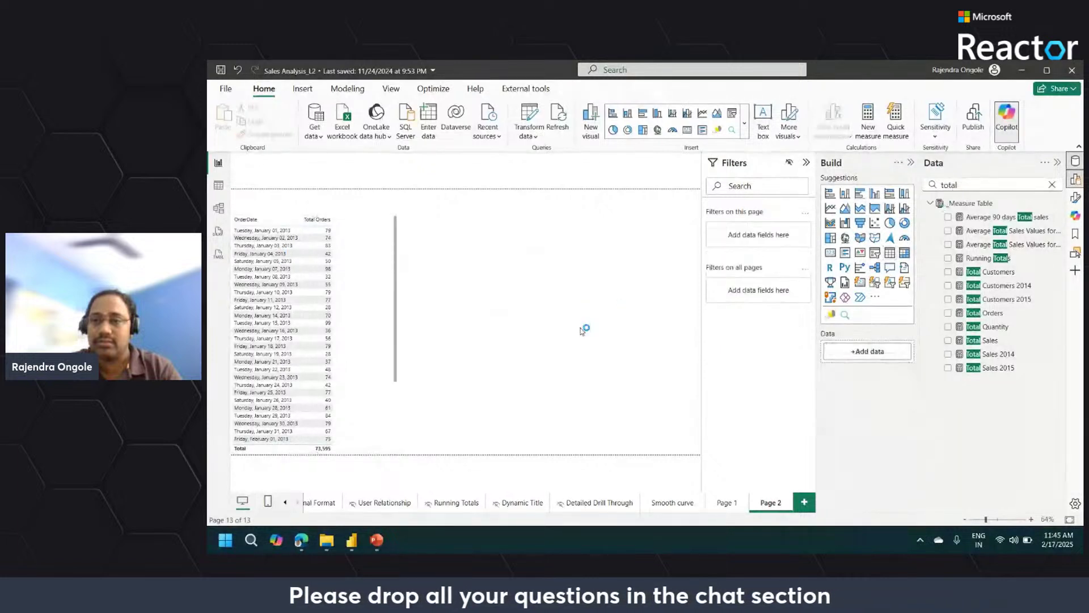
left_click(389, 317)
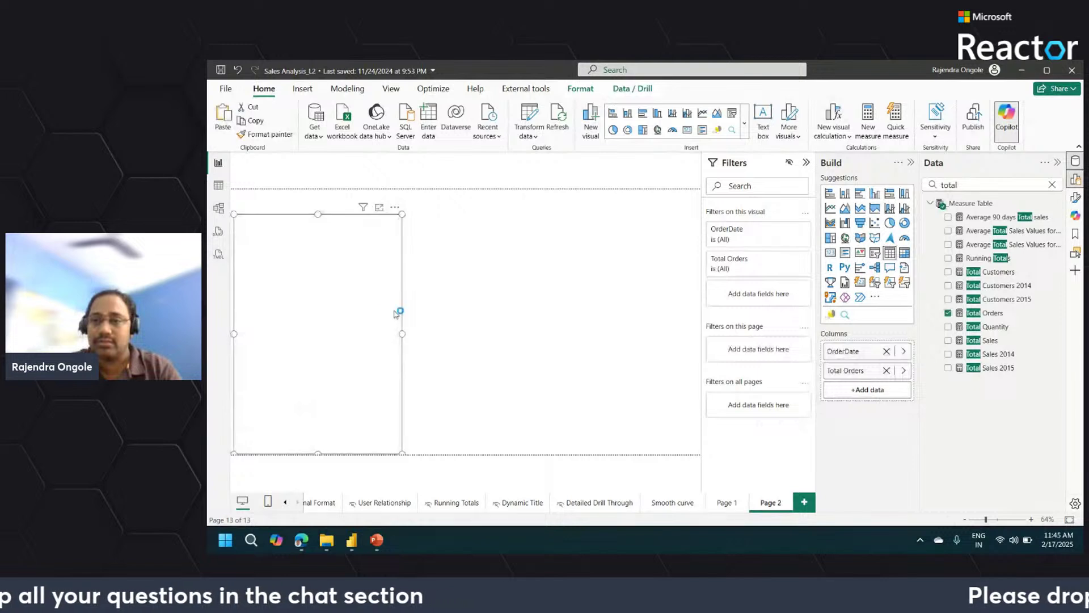
key("ctrl+c")
key("ctrl+v")
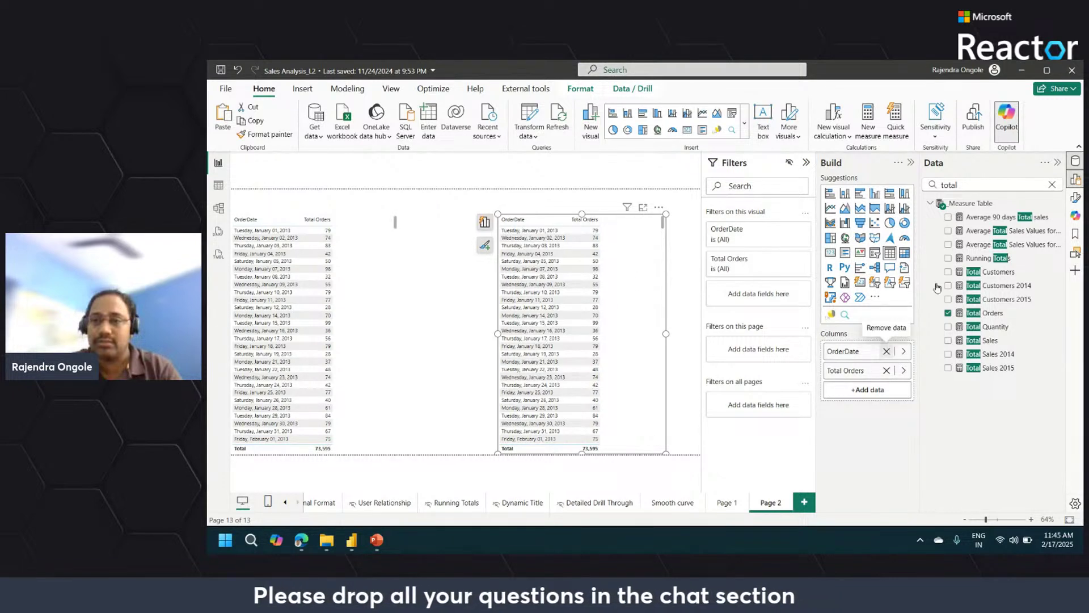
left_click(886, 351)
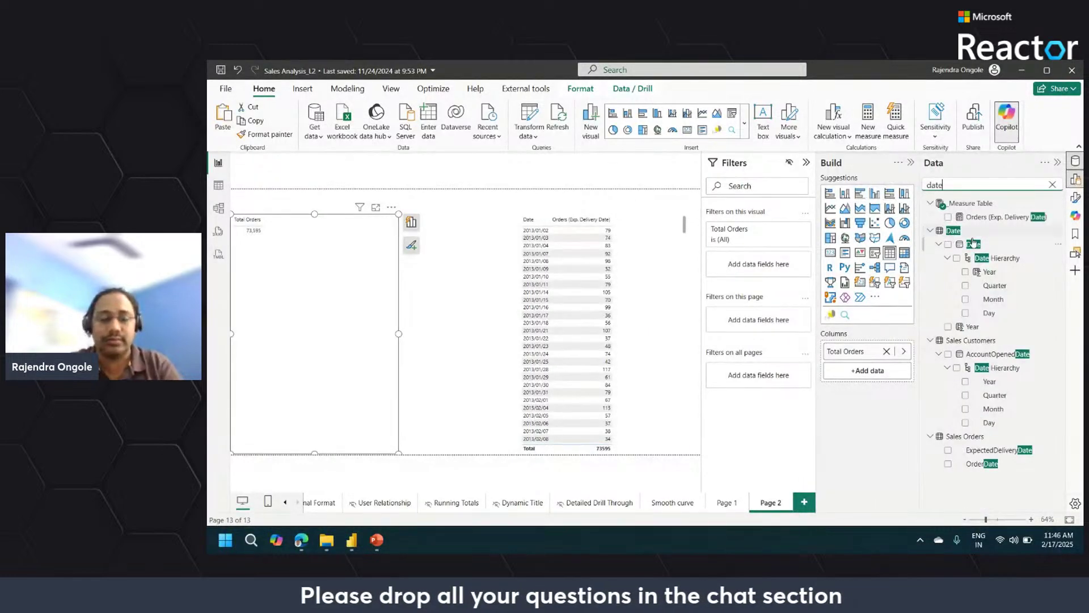
Add Date from the Date table before Total Orders in the original table, using the plain Date instead of the Date Hierarchy
left_click_drag(974, 244, 854, 346)
left_click(903, 379)
left_click(969, 421)
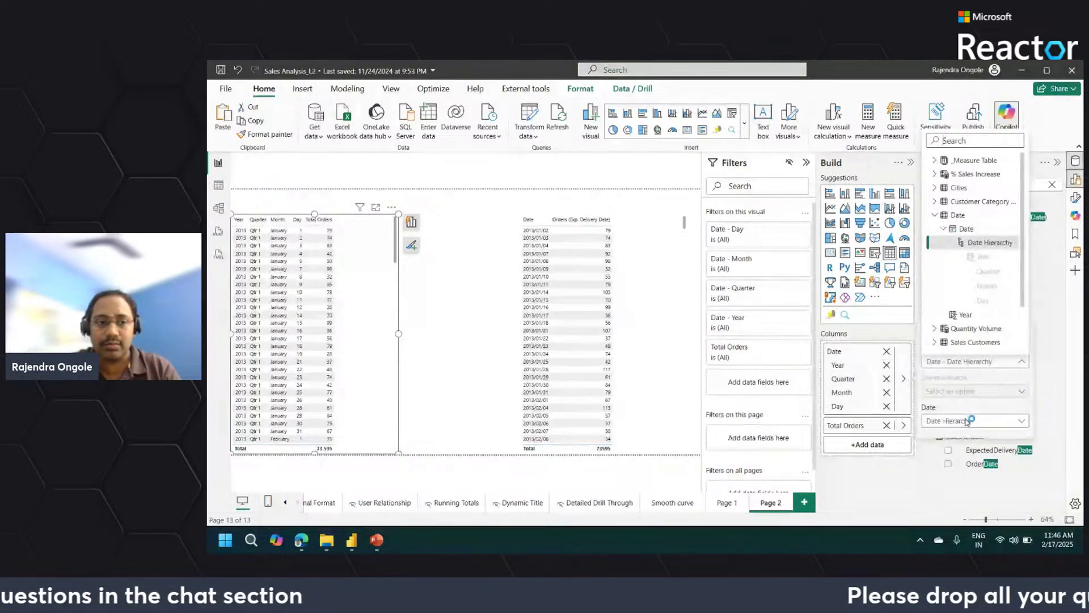
left_click(969, 420)
left_click(940, 438)
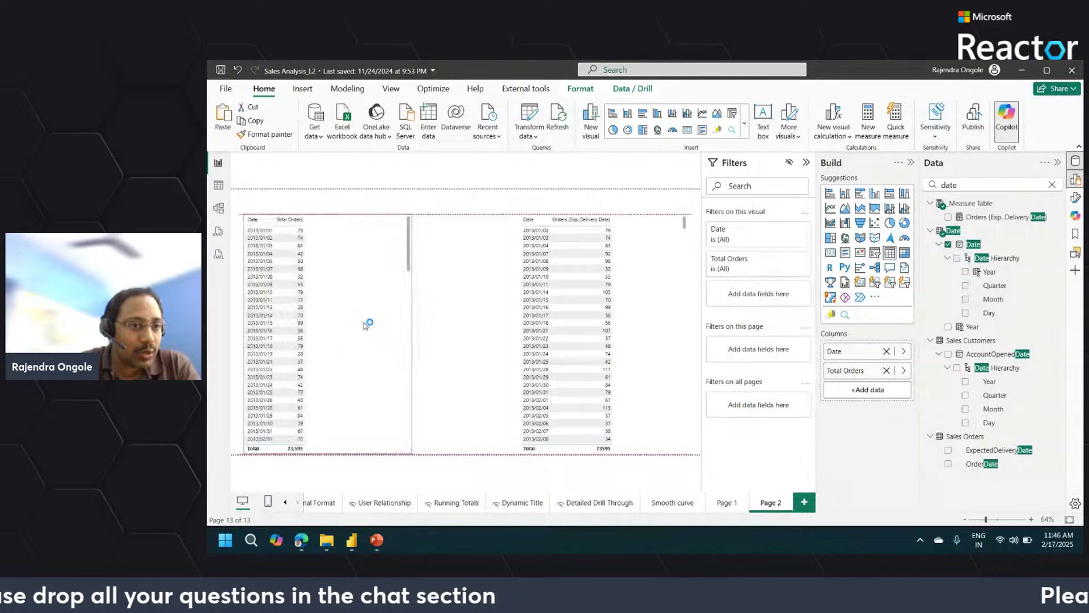
left_click(364, 325)
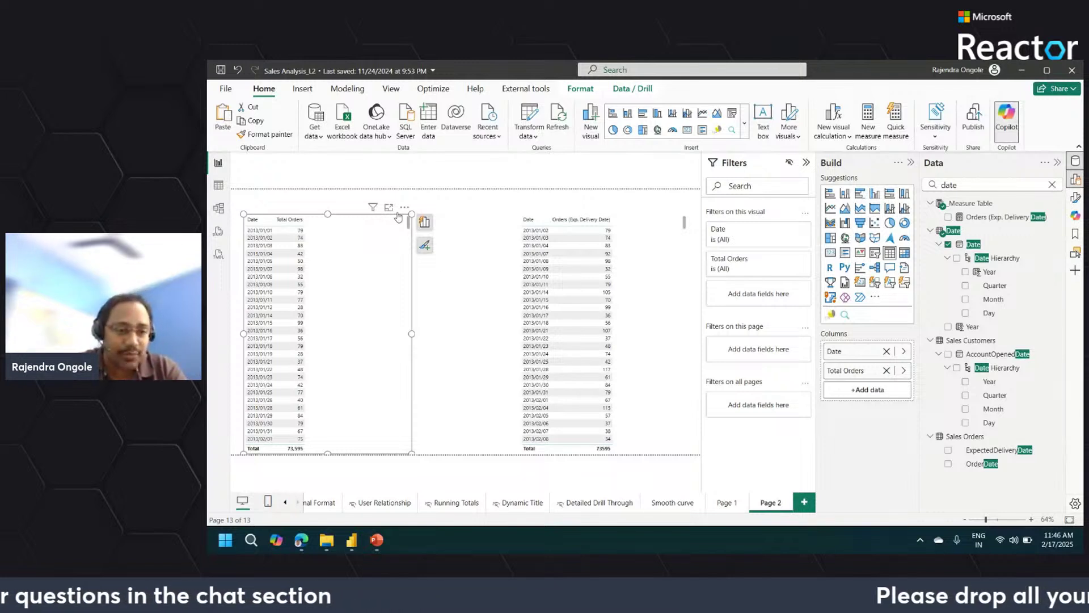
Compare Total Orders with Orders (Exp. Delivery Date) for the early January 2013 dates on the User Relationship page
left_click(285, 503)
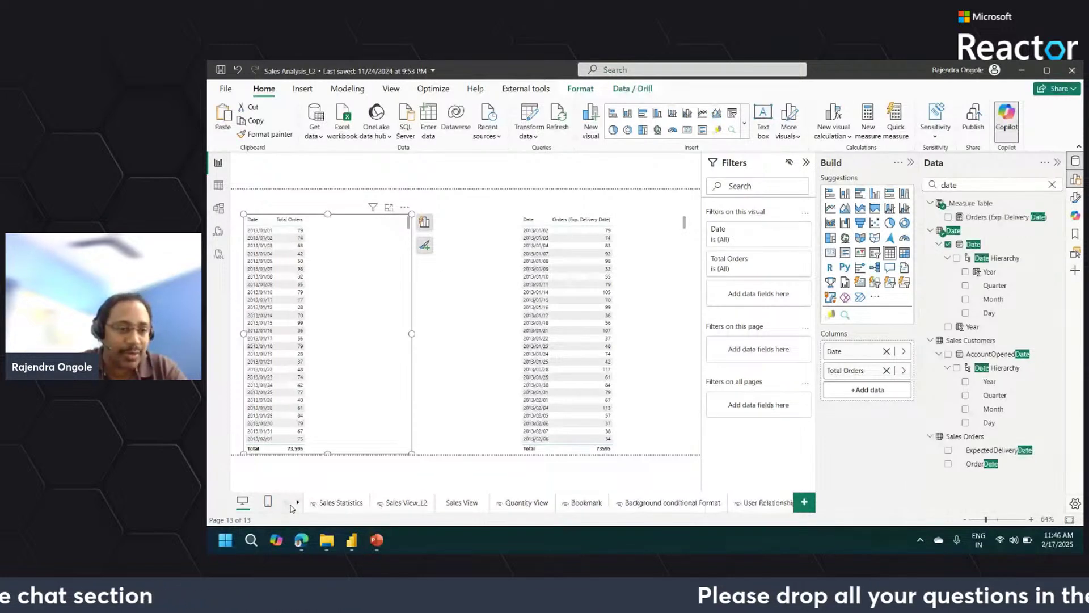
left_click(756, 502)
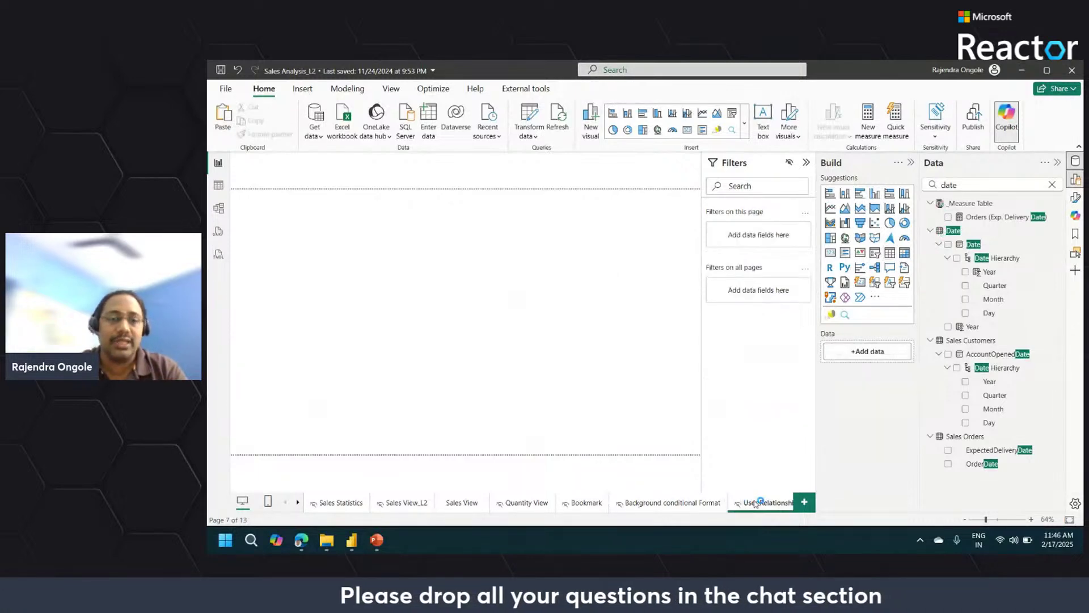
left_click(623, 321)
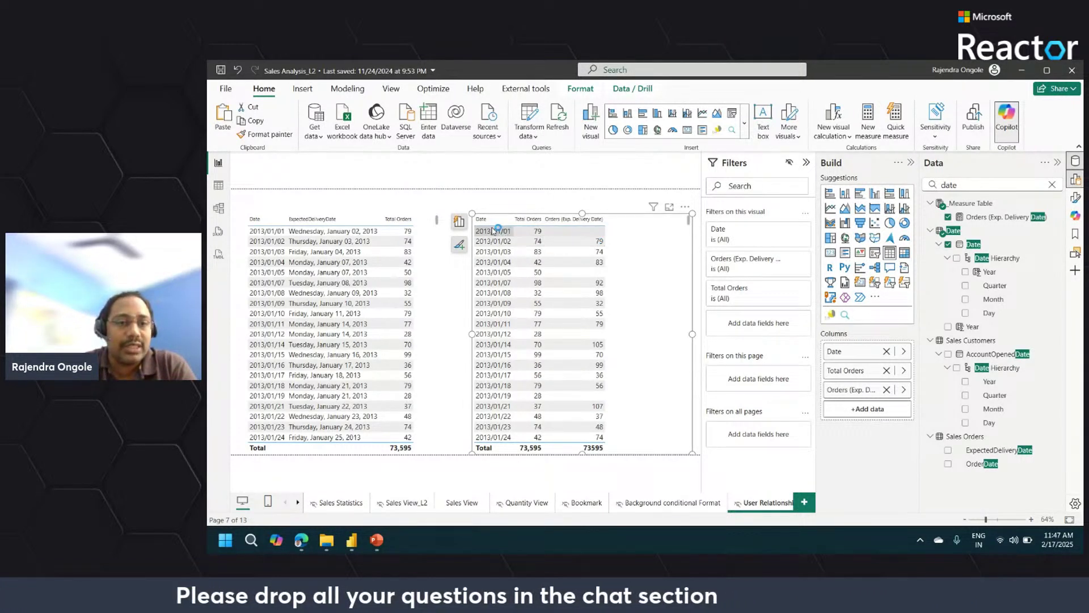
left_click(539, 242)
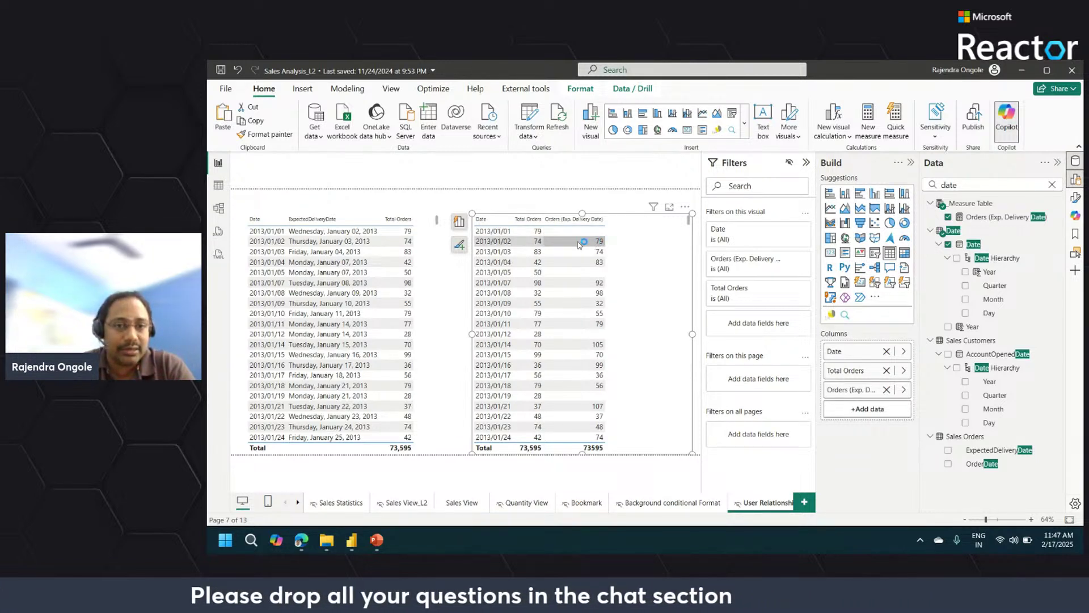
left_click(535, 254)
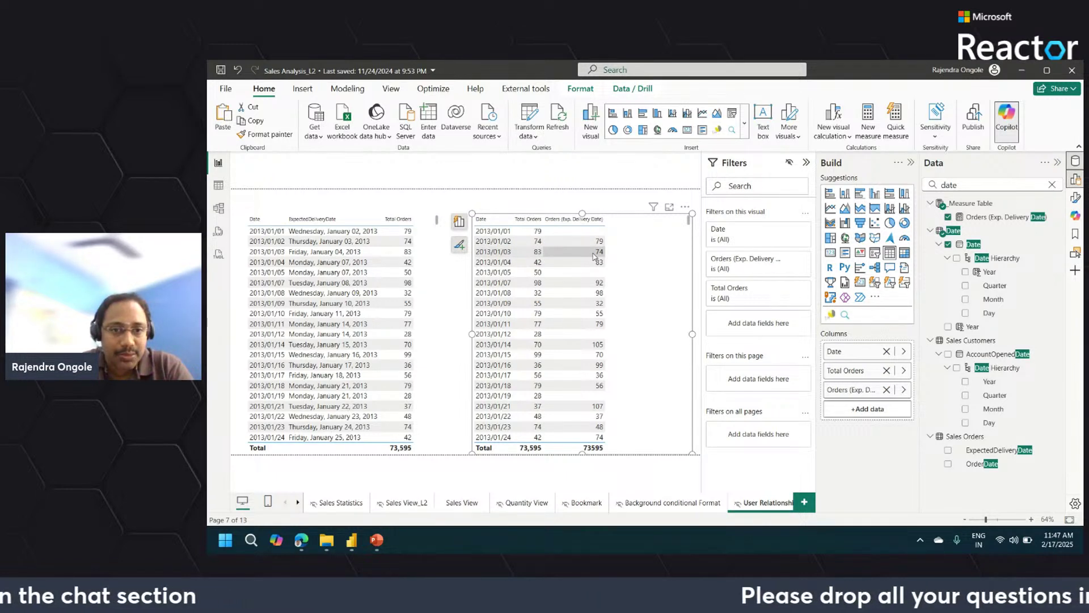
left_click(594, 256)
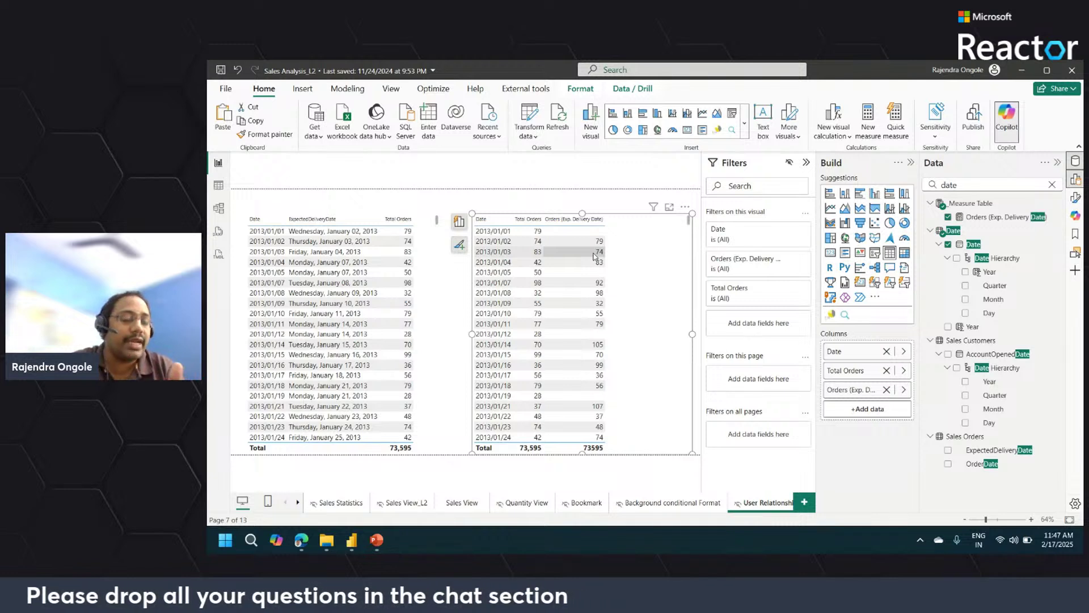
left_click(594, 257)
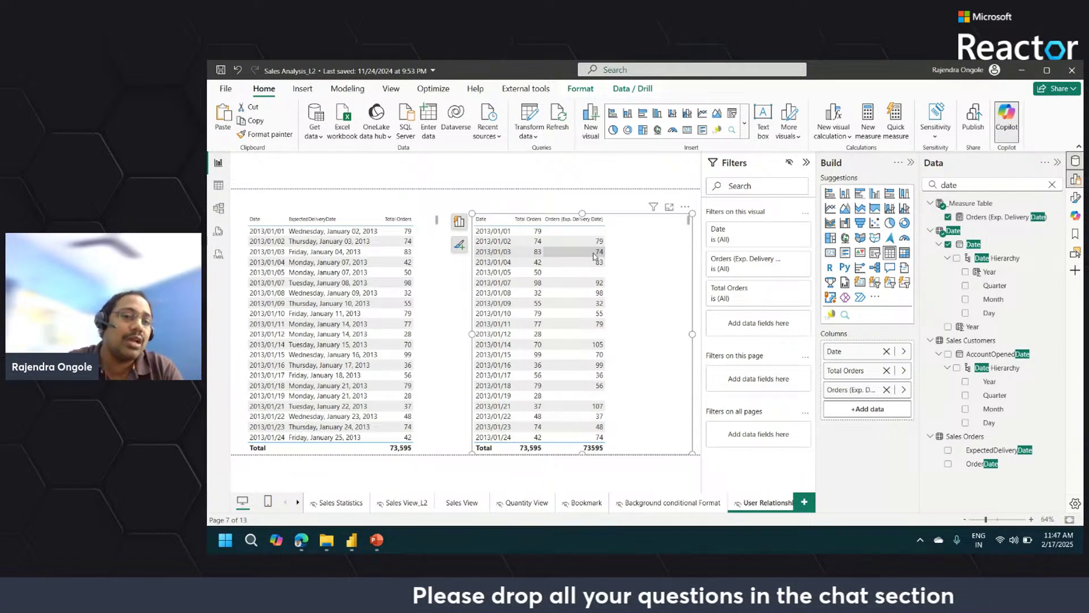
Display the DAX formula of the Orders (Exp. Delivery Date) measure in the report view and clear the field search
left_click(997, 219)
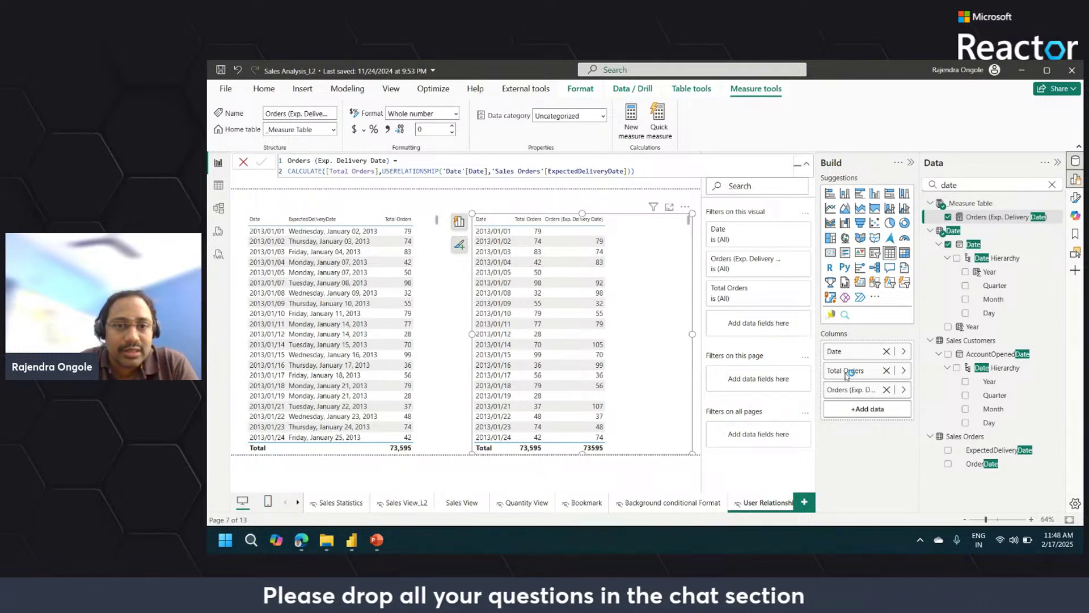
double_click(960, 184)
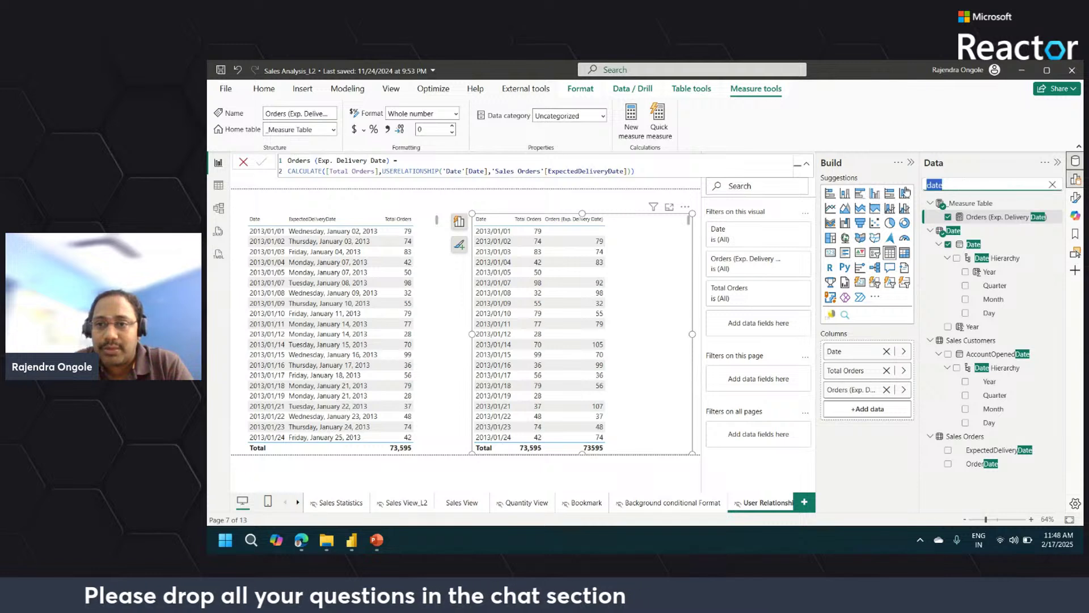
key("BackSpace")
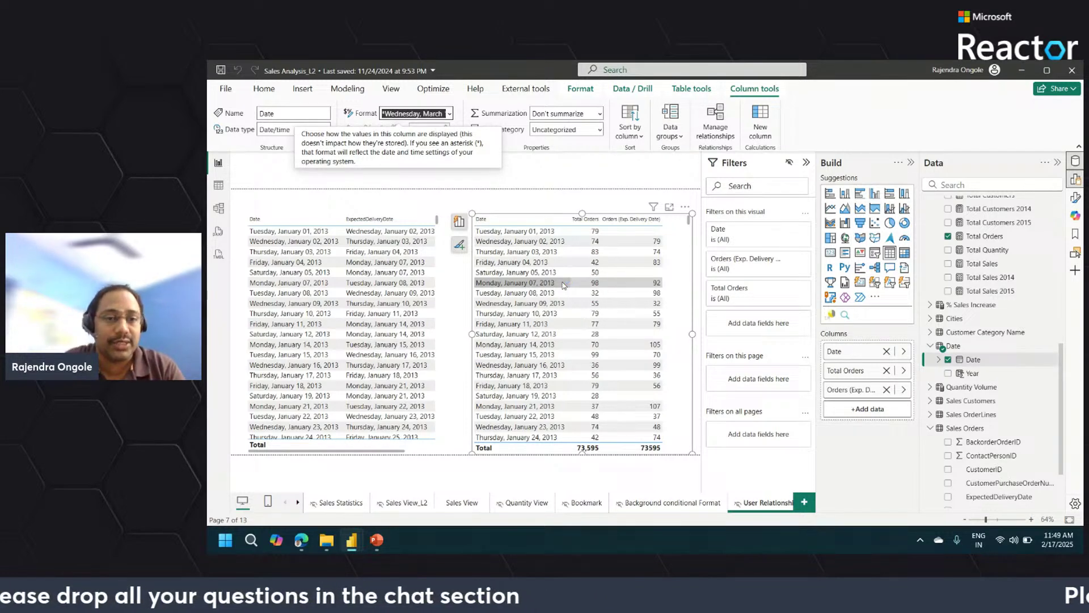
Show the Sales OrderLines table's rows in the data view and start a new calculated column there
left_click(377, 546)
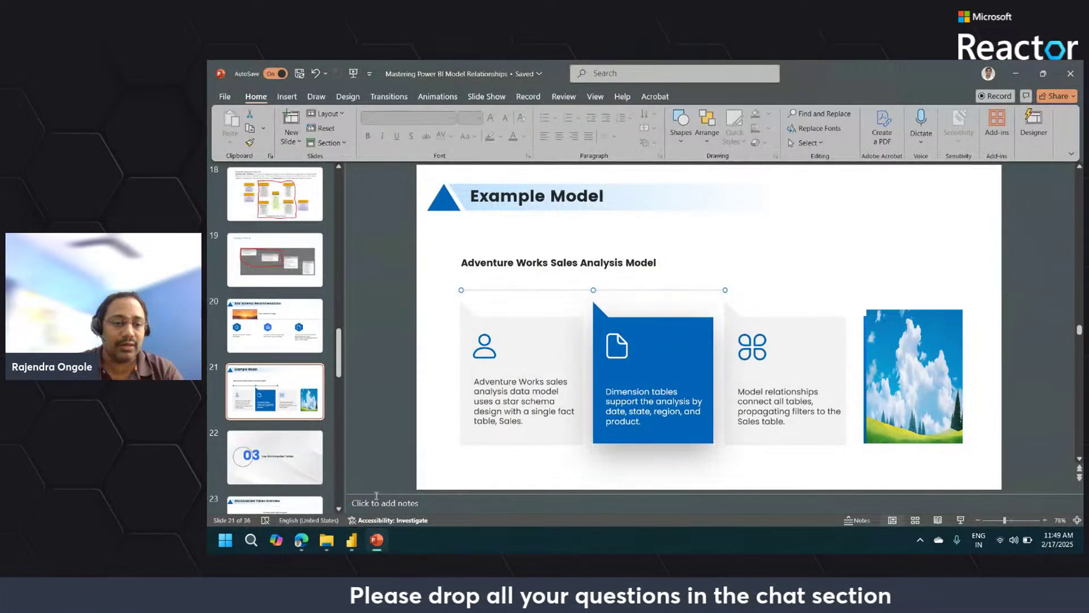
left_click(378, 540)
left_click(219, 187)
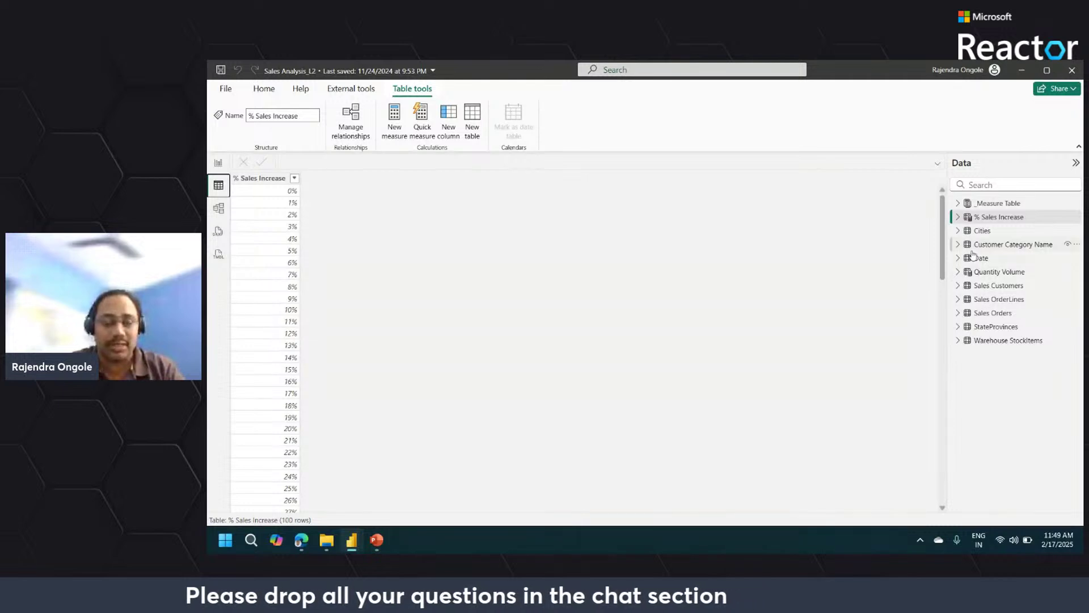
left_click(985, 304)
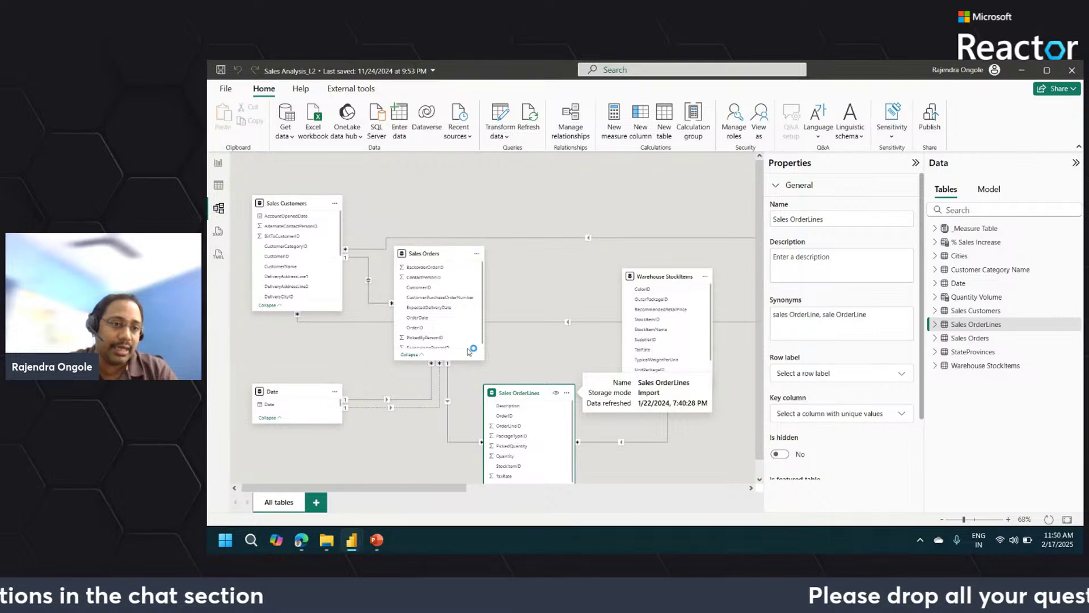
left_click(219, 186)
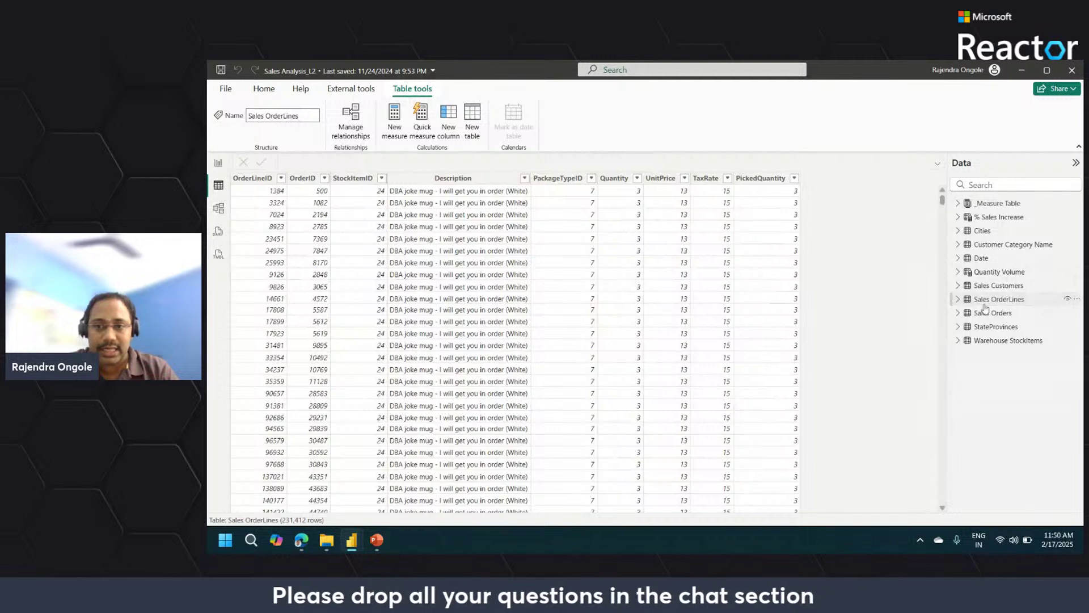
left_click(446, 141)
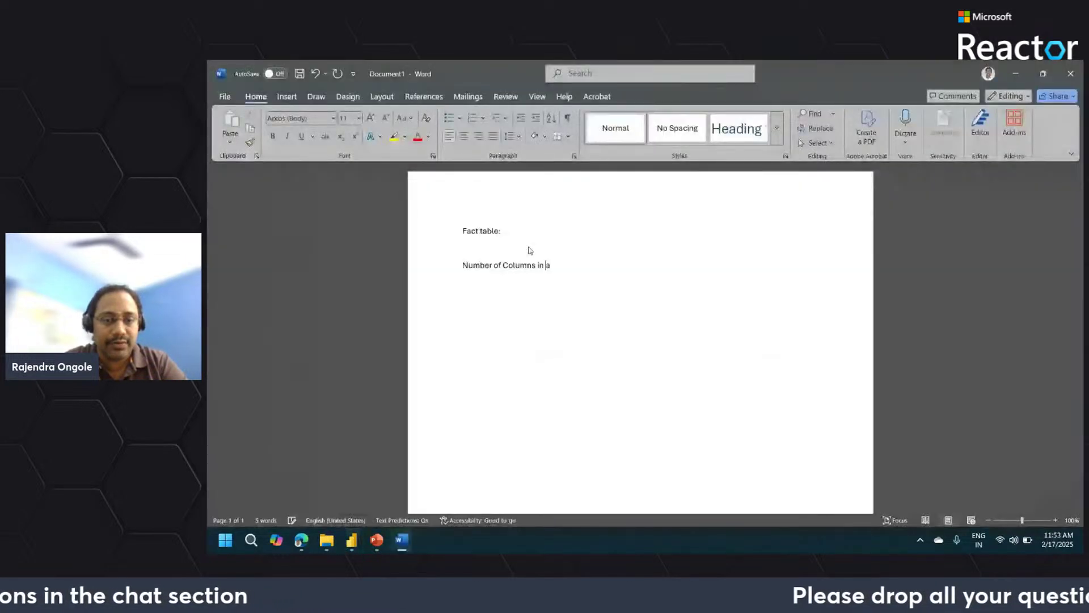
In the Word document, write fact table notes covering fewer columns, only metrics and FK, more records, and "Sourr. FK'", and return to Power BI
type("act s")
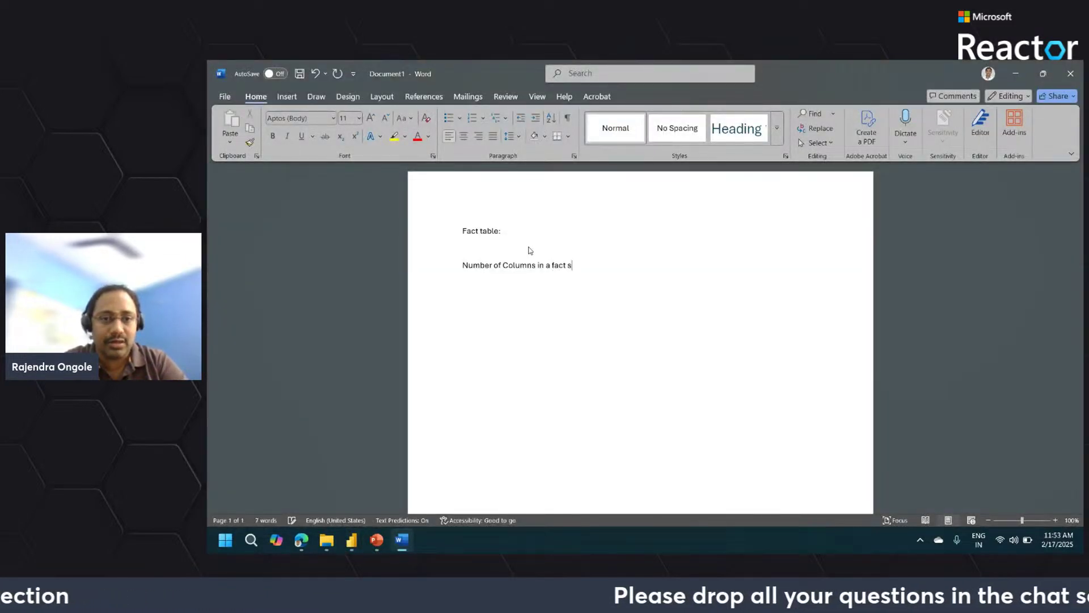
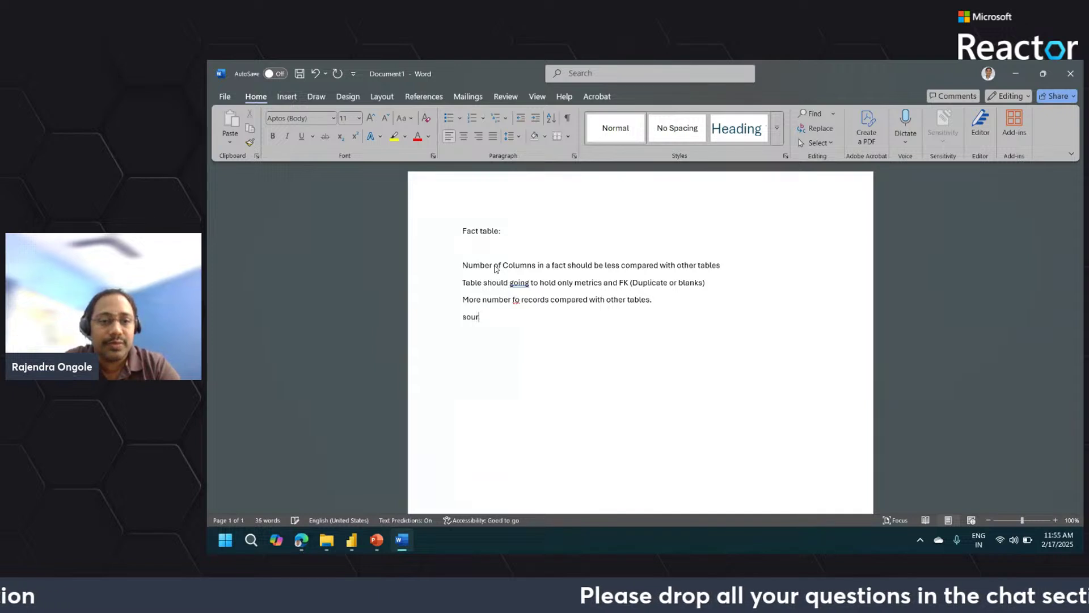
key("BackSpace")
key("BackSpace")
key("BackSpace")
key("BackSpace")
type("u")
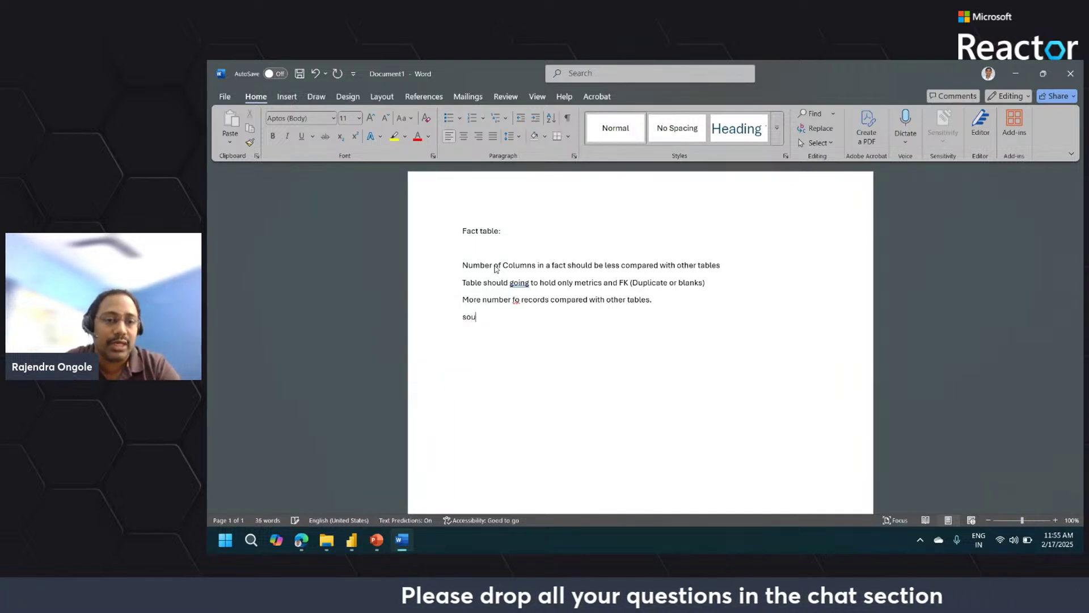
type("rr. F")
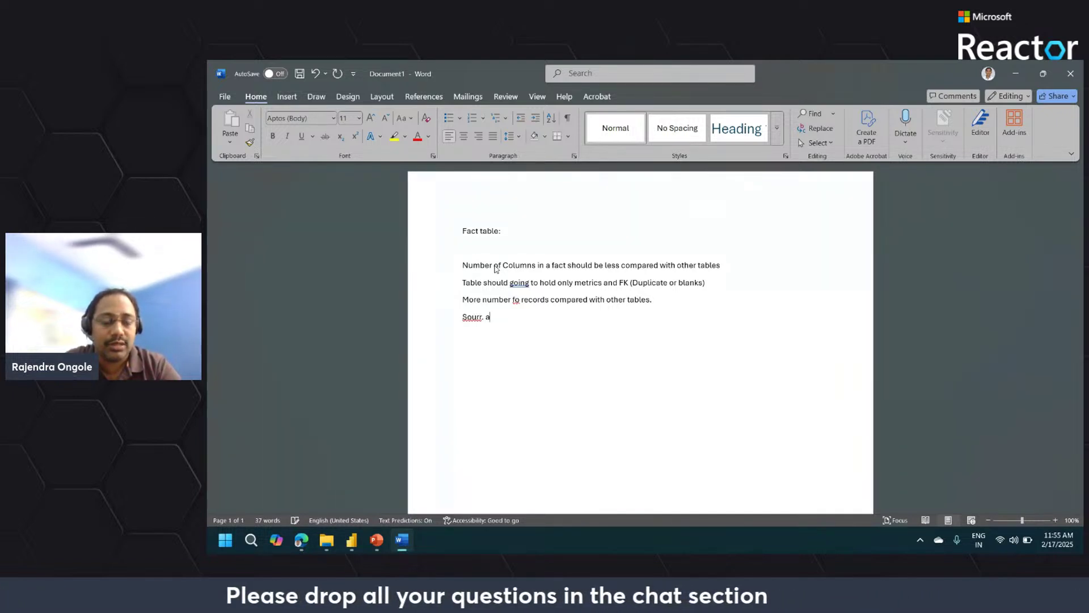
key("BackSpace")
type("K'")
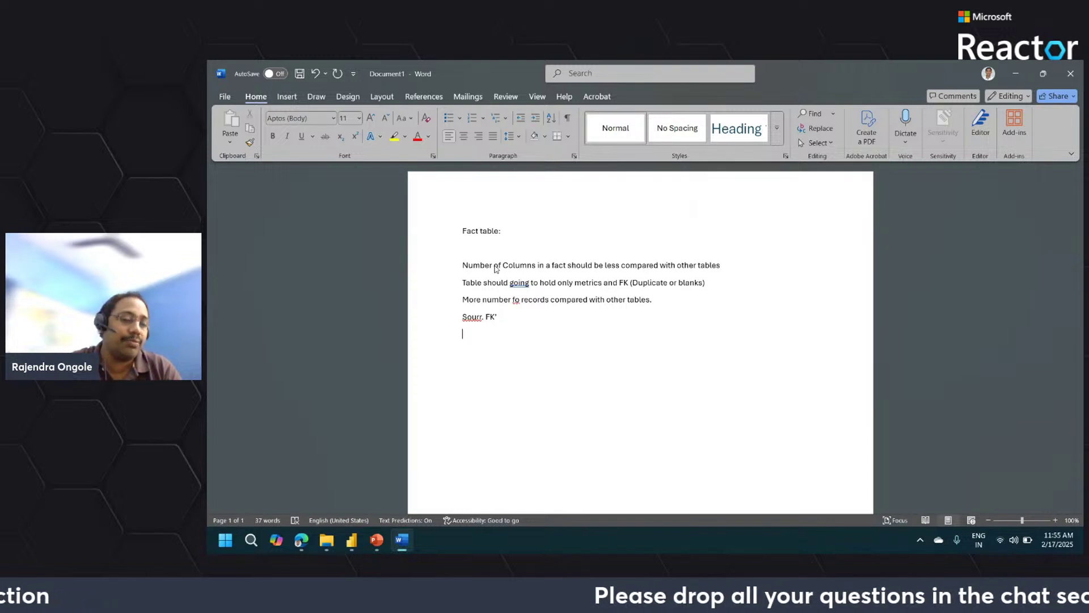
left_click(1018, 66)
left_click(1018, 66)
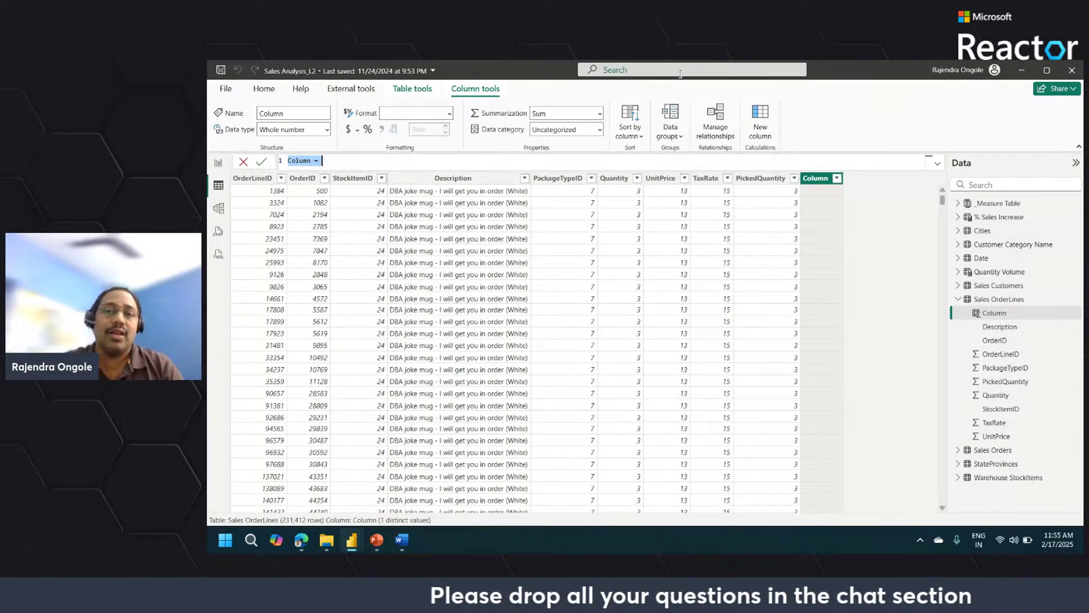
Add the calculated column Tax Rate = RELATED('Warehouse StockItems'[TaxRate]) to the Sales OrderLines table
left_click(221, 211)
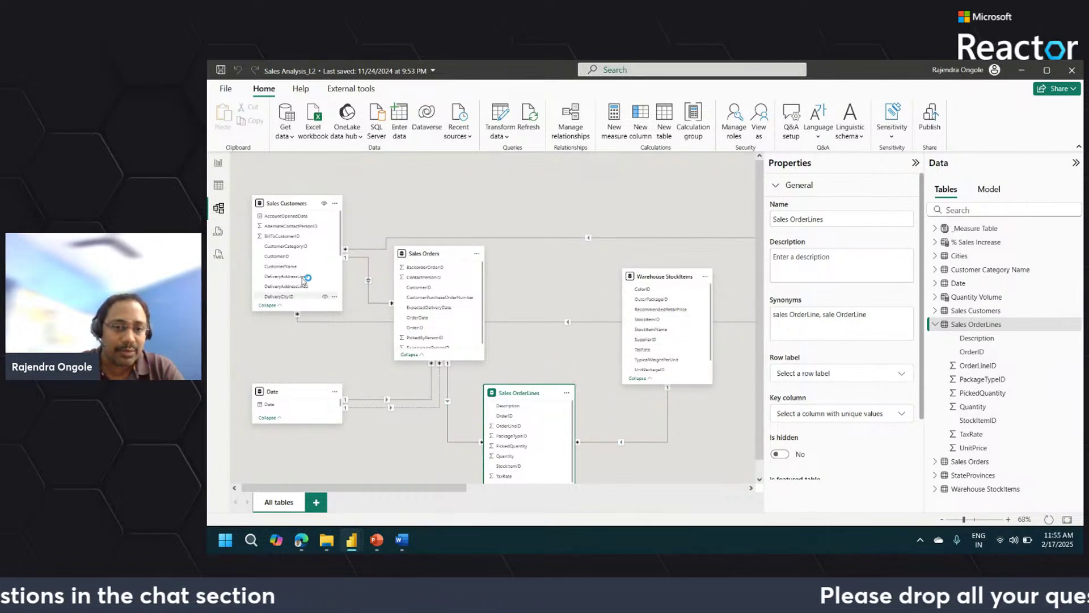
left_click(219, 187)
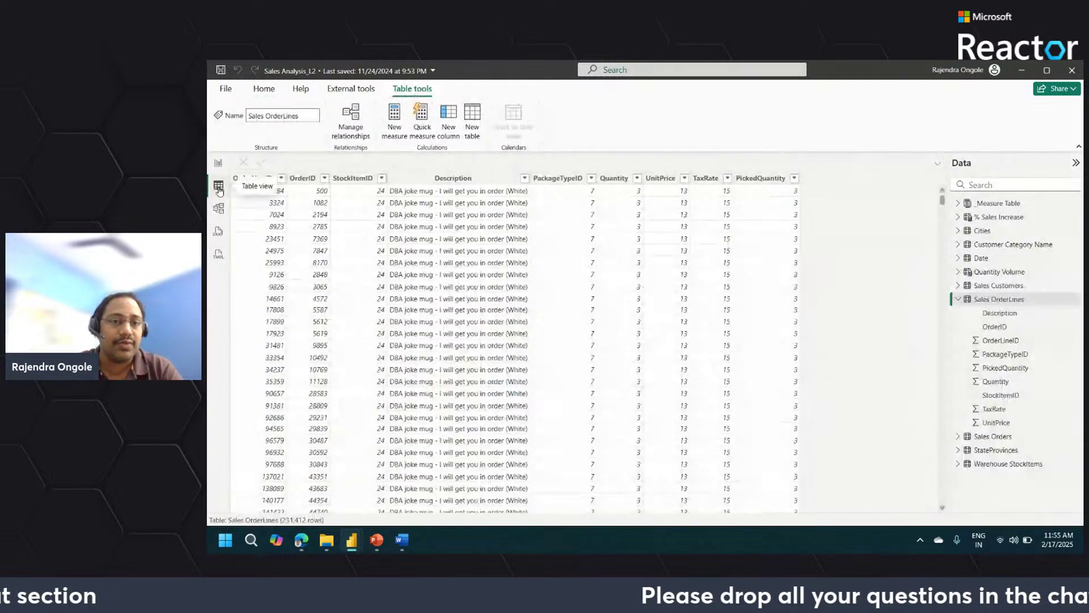
left_click(763, 179)
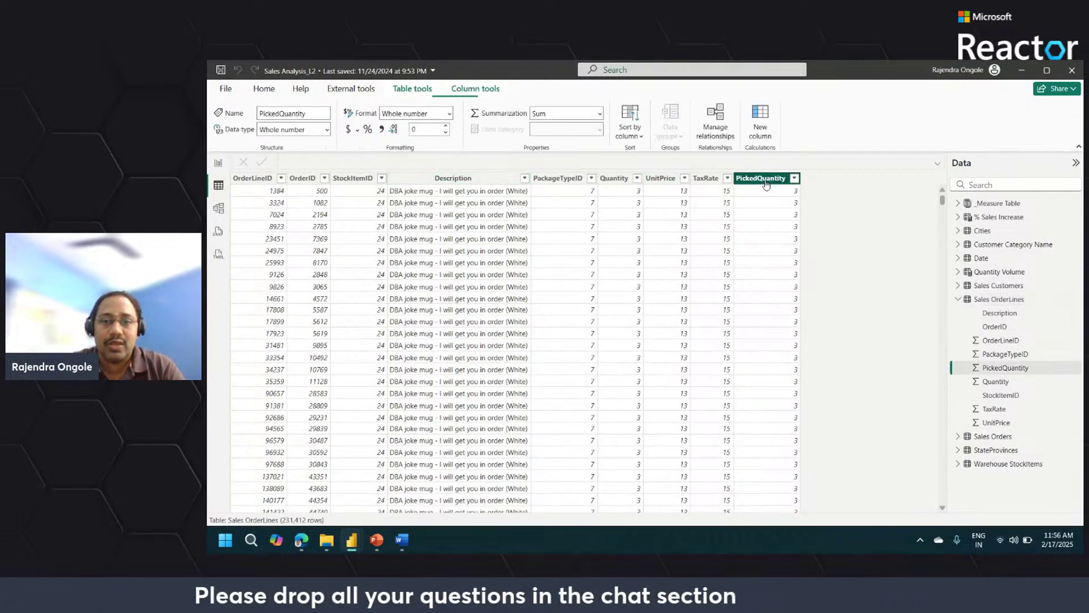
left_click(760, 138)
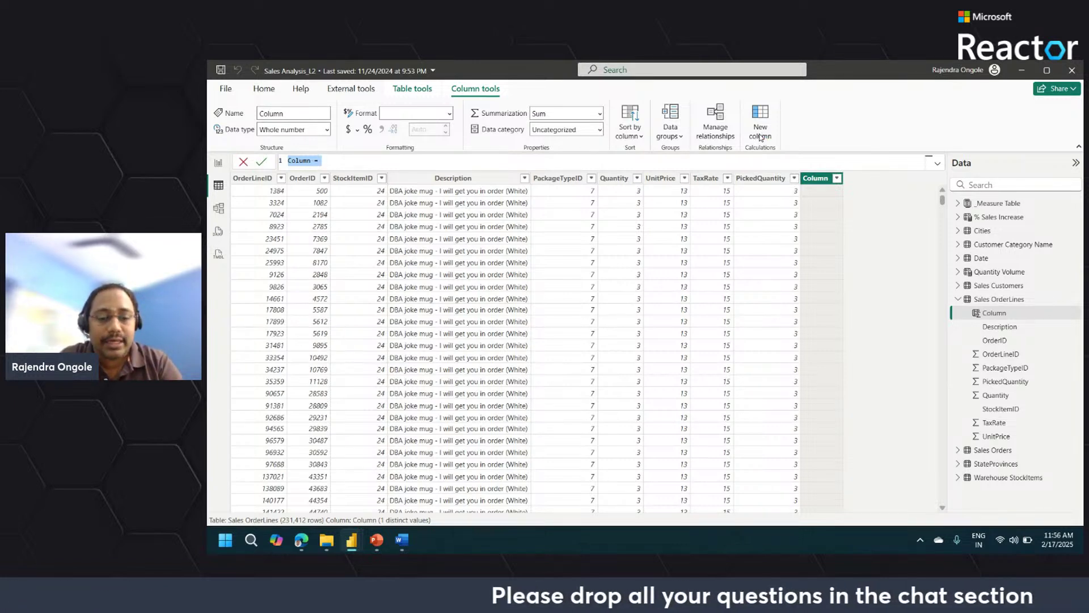
type("Tax Ra")
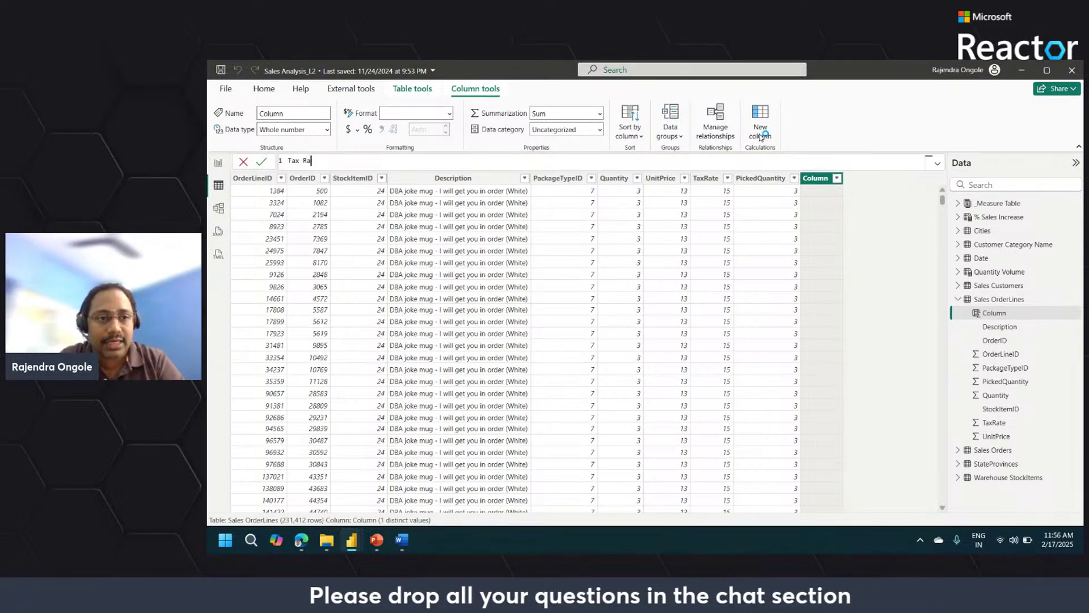
type("te = rel")
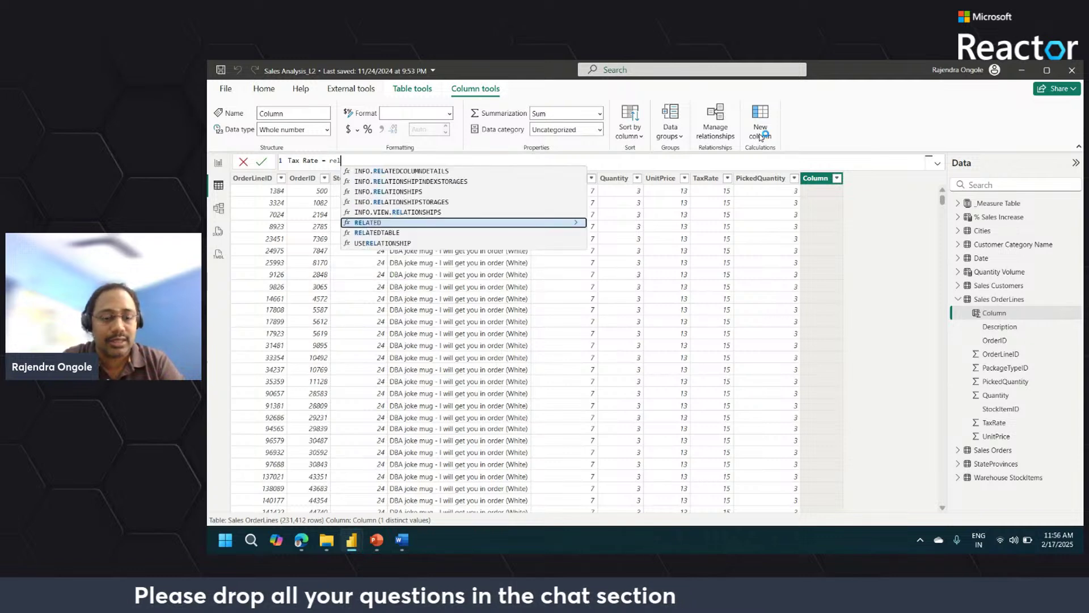
key("Tab")
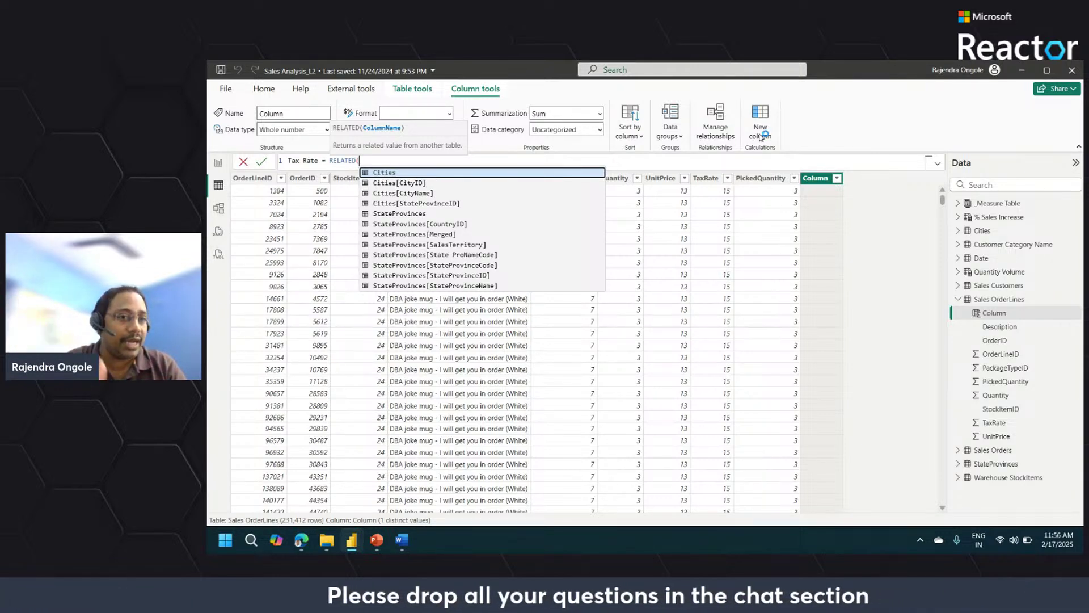
type("'Warehouse StockItems'[TaxRate])")
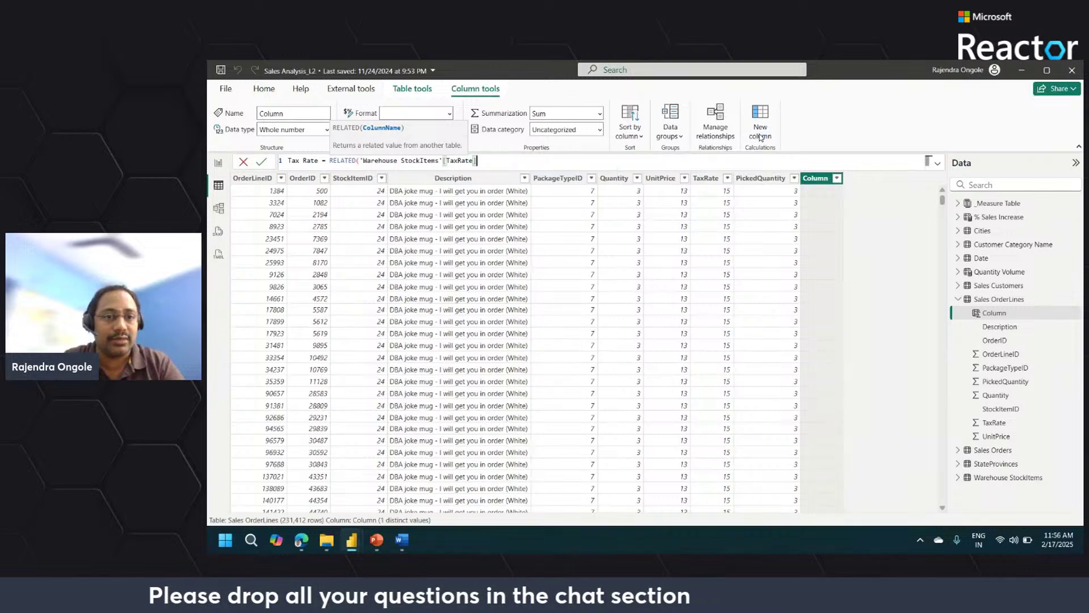
left_click(261, 162)
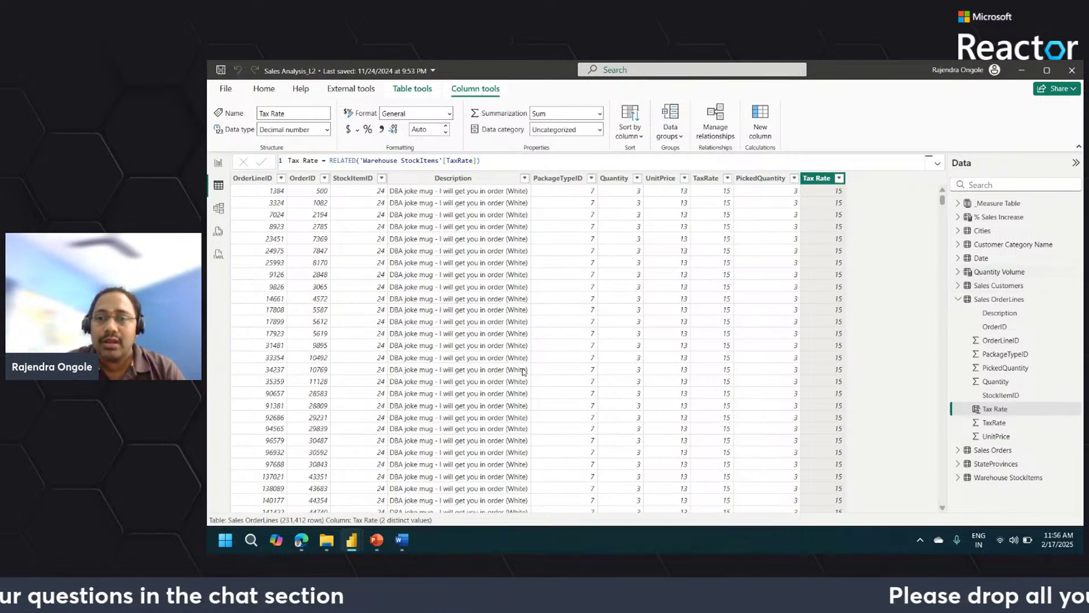
Create the calculated table Orders Info = RELATEDTABLE(StateProvinces)
mouse_move(374, 546)
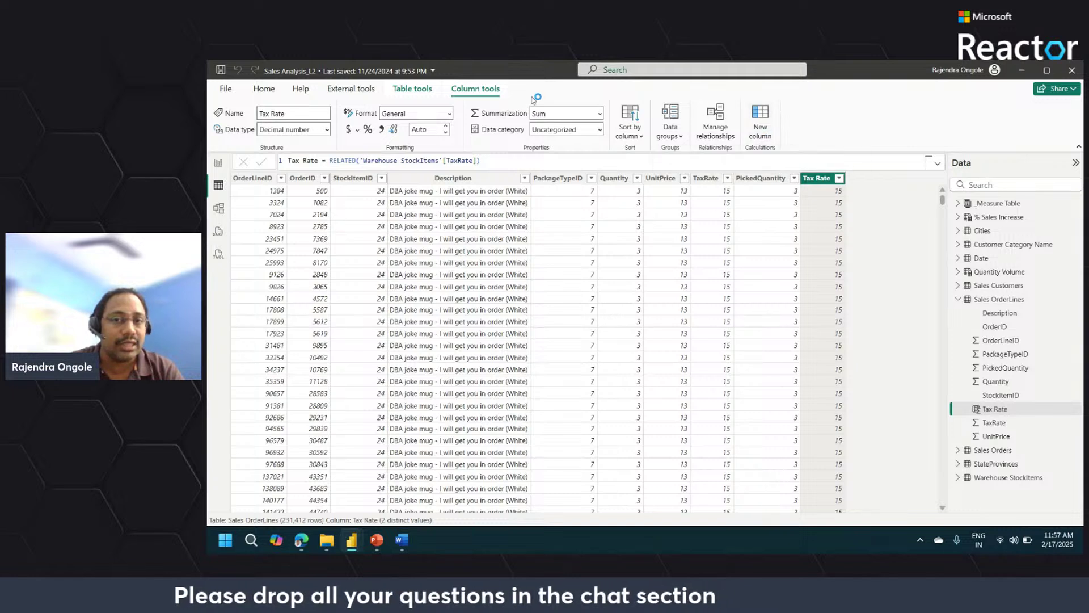
left_click(414, 91)
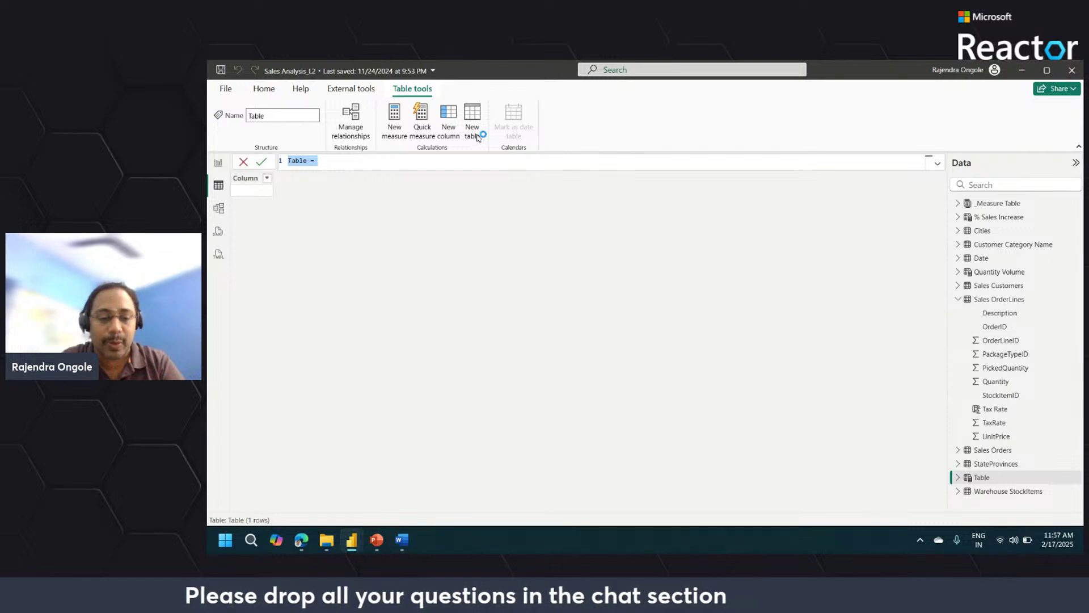
type("OrDERS")
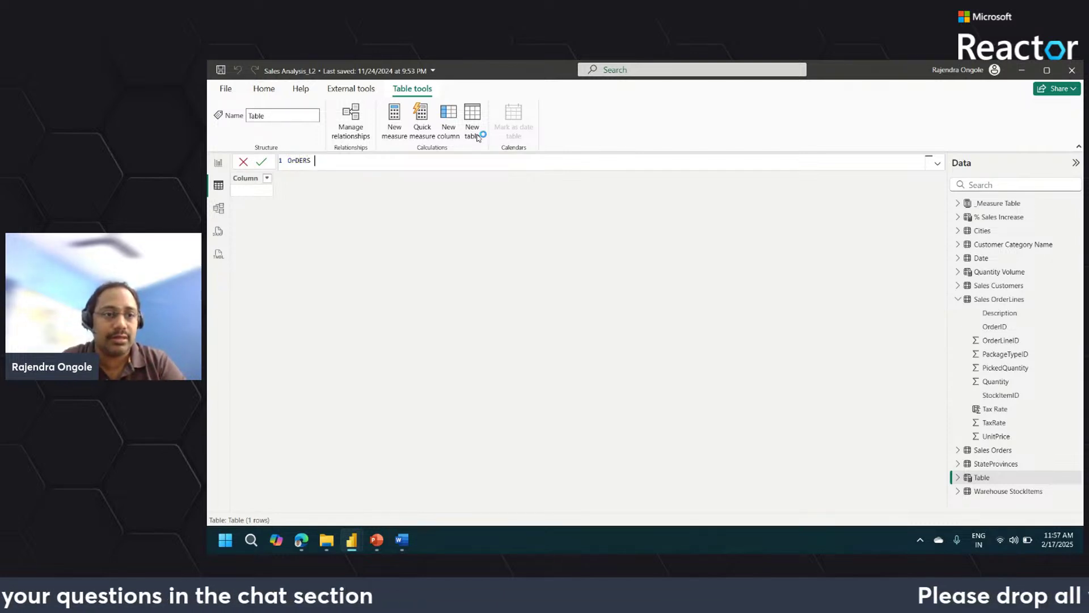
key("BackSpace")
key("BackSpace")
key("BackSpace")
key("BackSpace")
type("R")
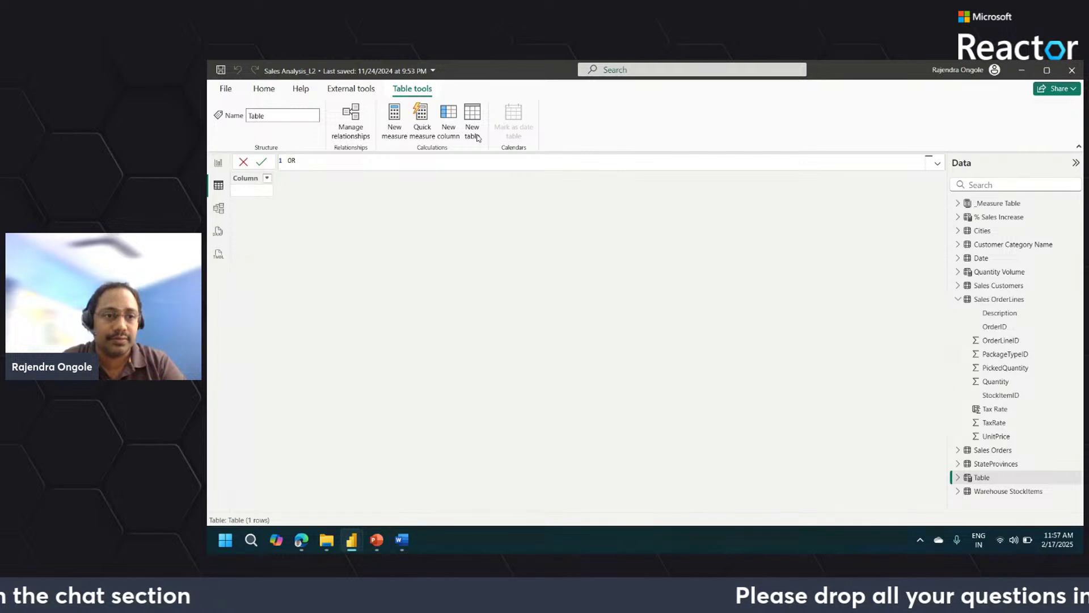
key("BackSpace")
type("rders I")
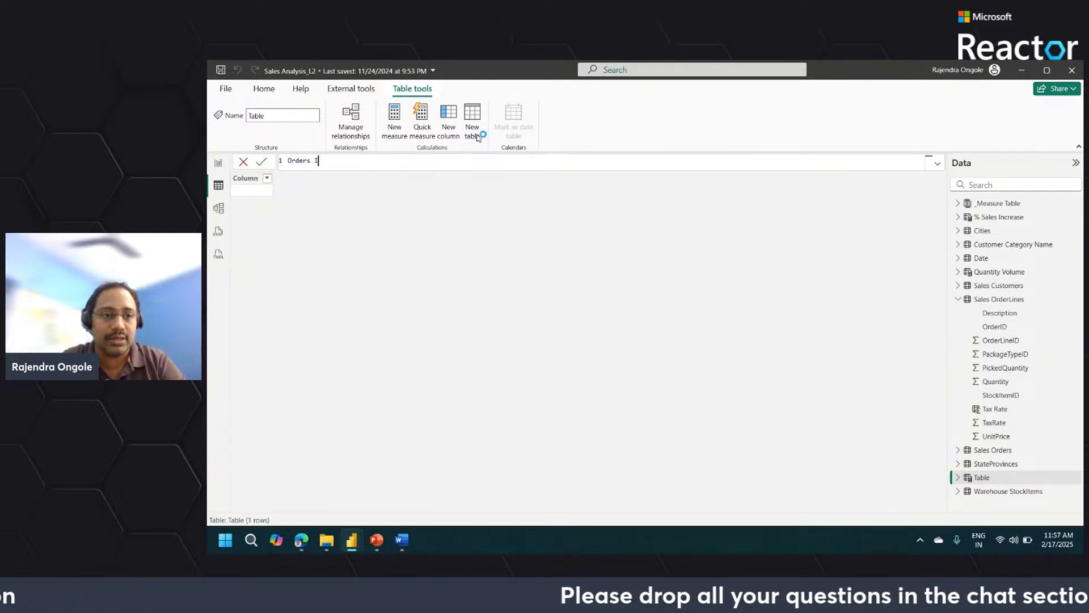
type("nfo = RELATEDTABLE(")
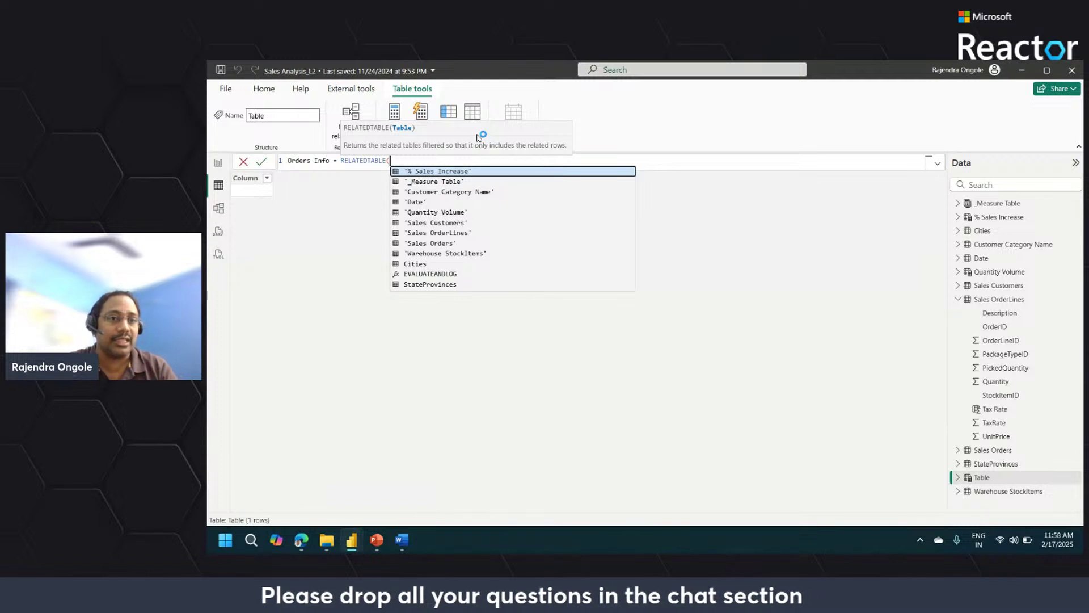
type("st")
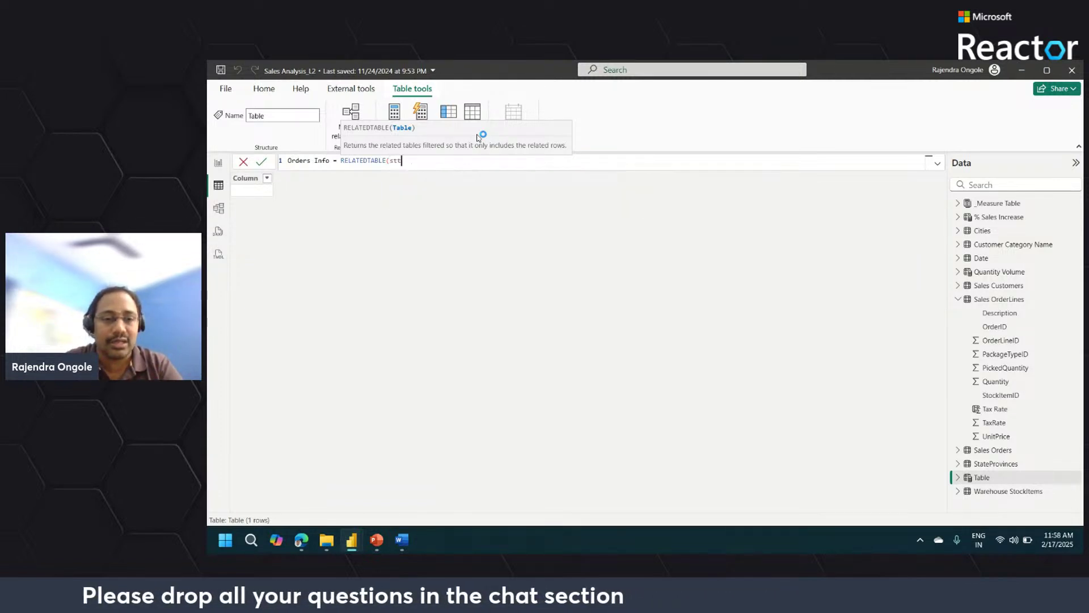
key("Tab")
type(")")
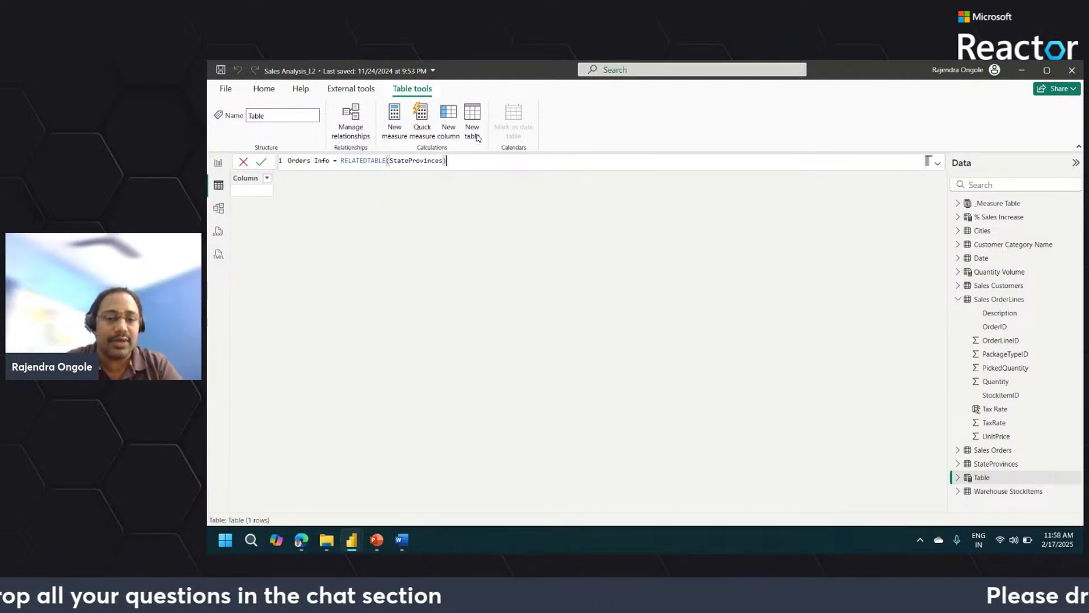
left_click(261, 162)
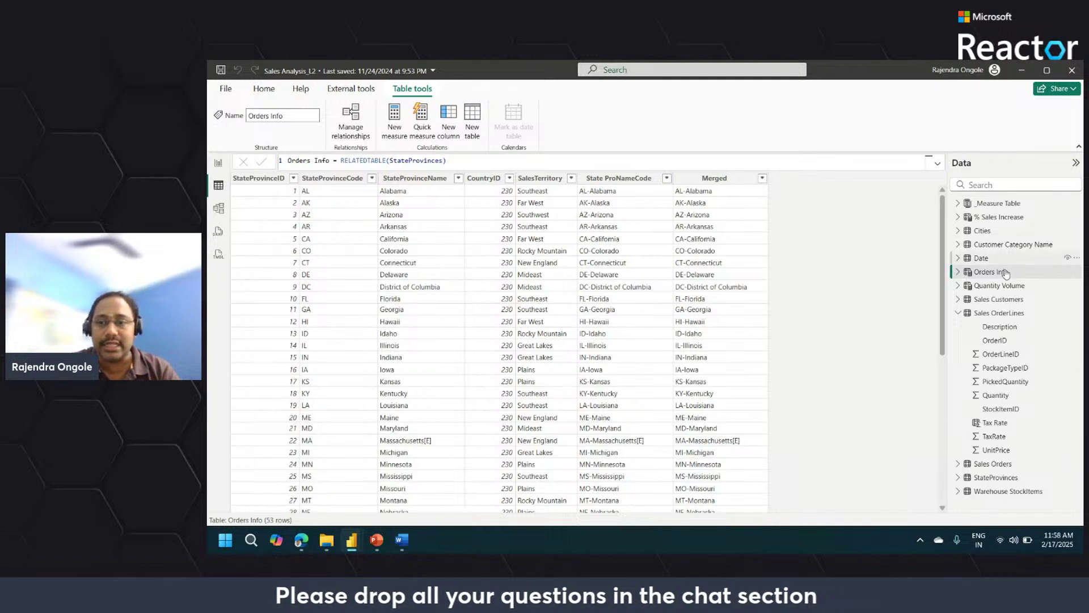
Review Orders Info and the inactive ExpectedDeliveryDate relationship in the model diagram, alongside the Example Model slide in PowerPoint and the User Relationship report page
mouse_move(970, 276)
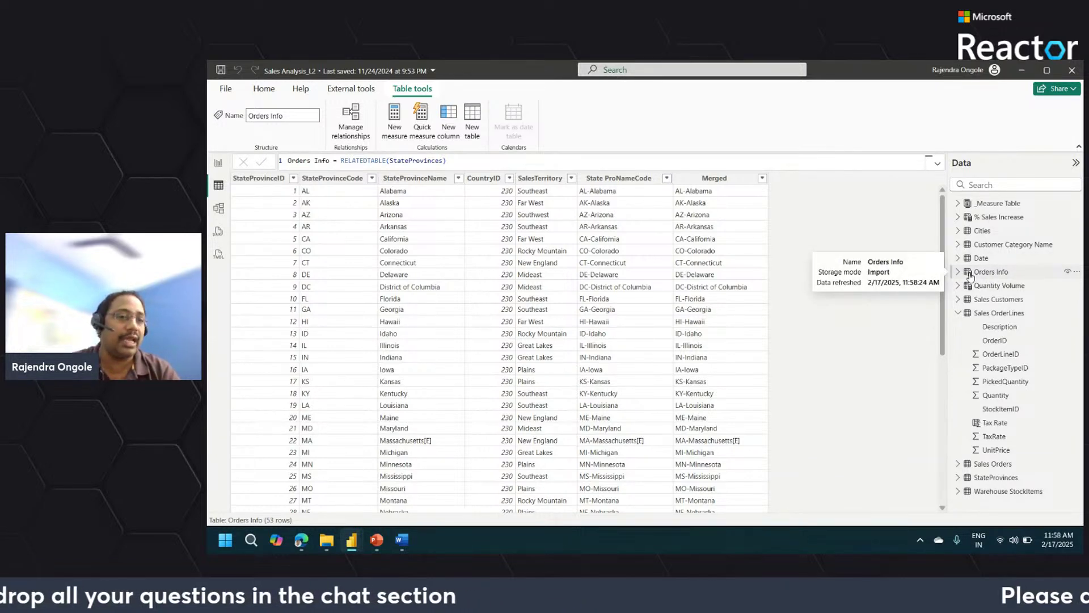
left_click(218, 209)
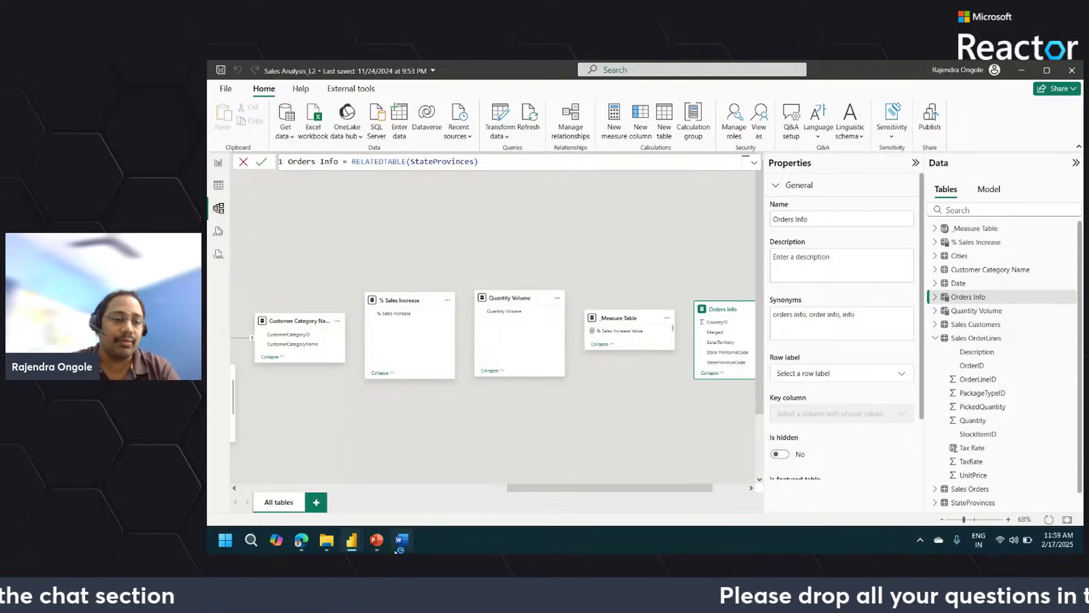
left_click(376, 540)
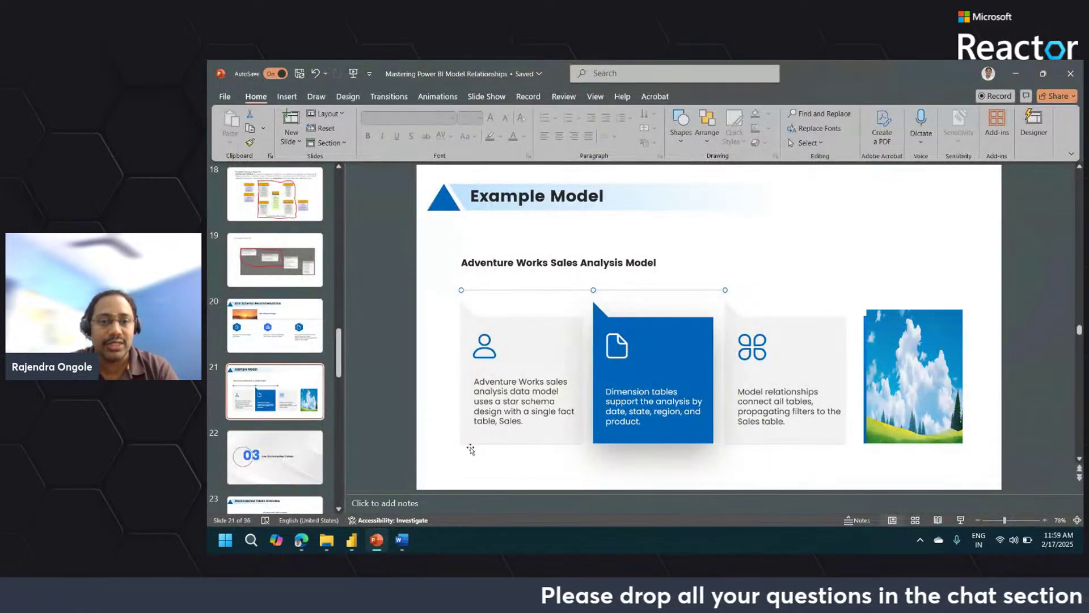
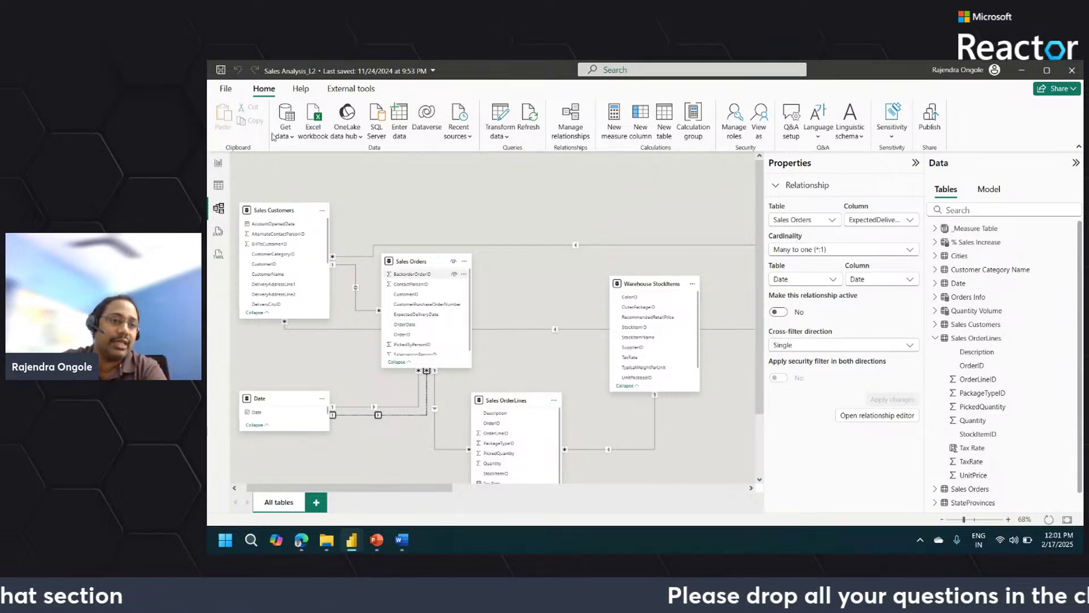
left_click(218, 164)
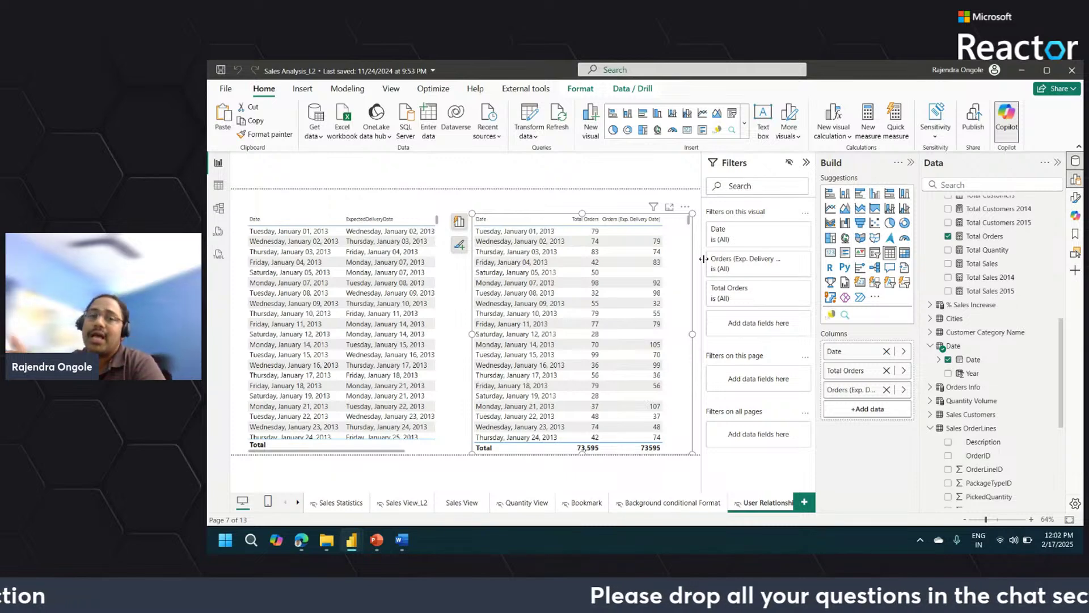
left_click(219, 208)
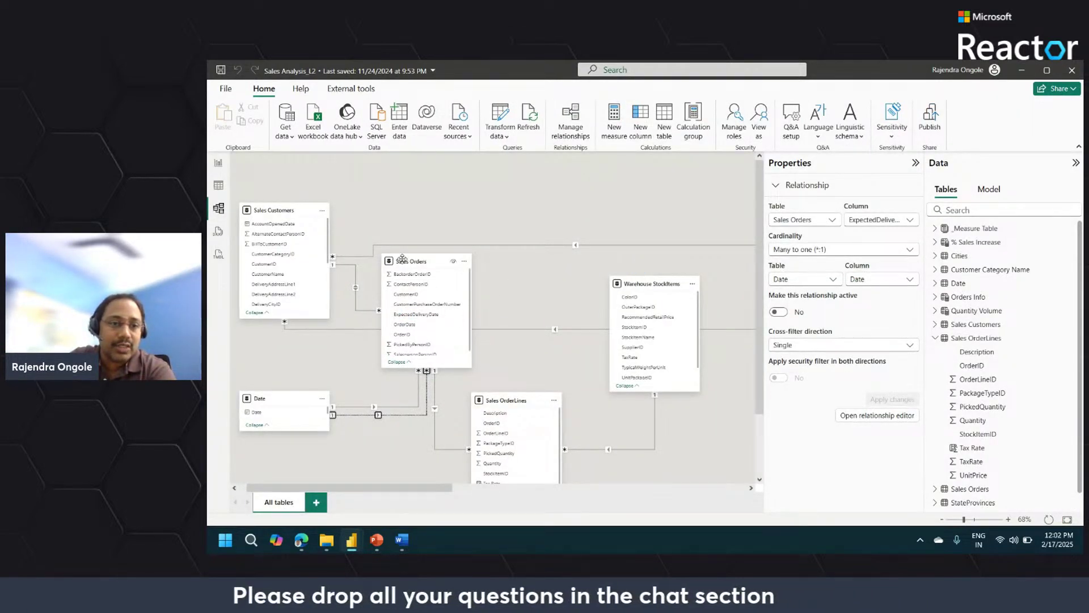
Move the Sales Orders table in the model diagram away from Sales Customers, toward Warehouse StockItems
left_click_drag(401, 258, 461, 257)
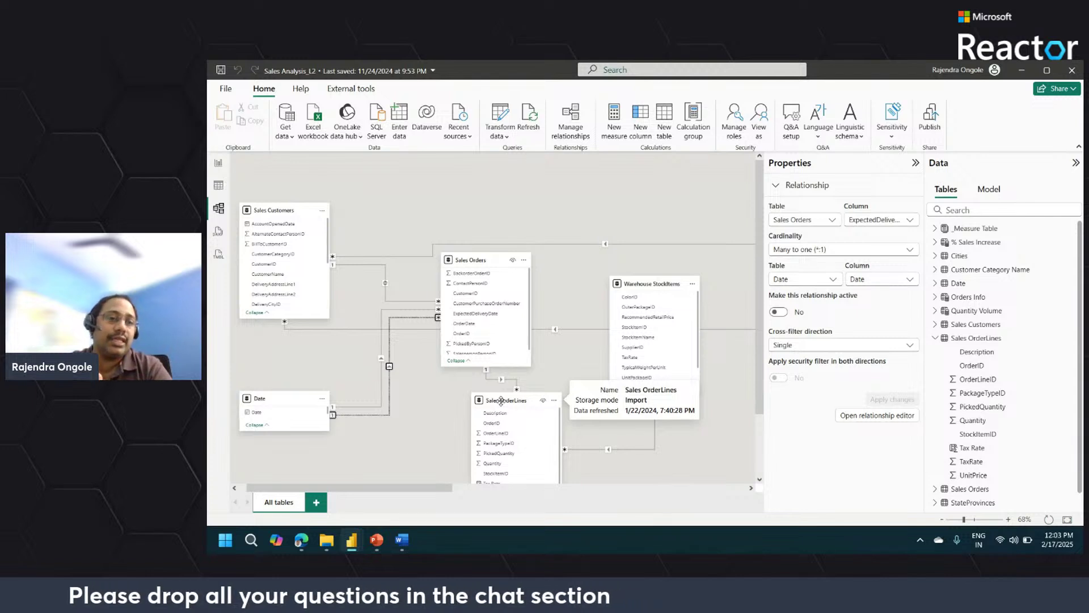
Open the Sales Customers query in Power Query Editor and add an index column starting from 0
left_click(275, 210)
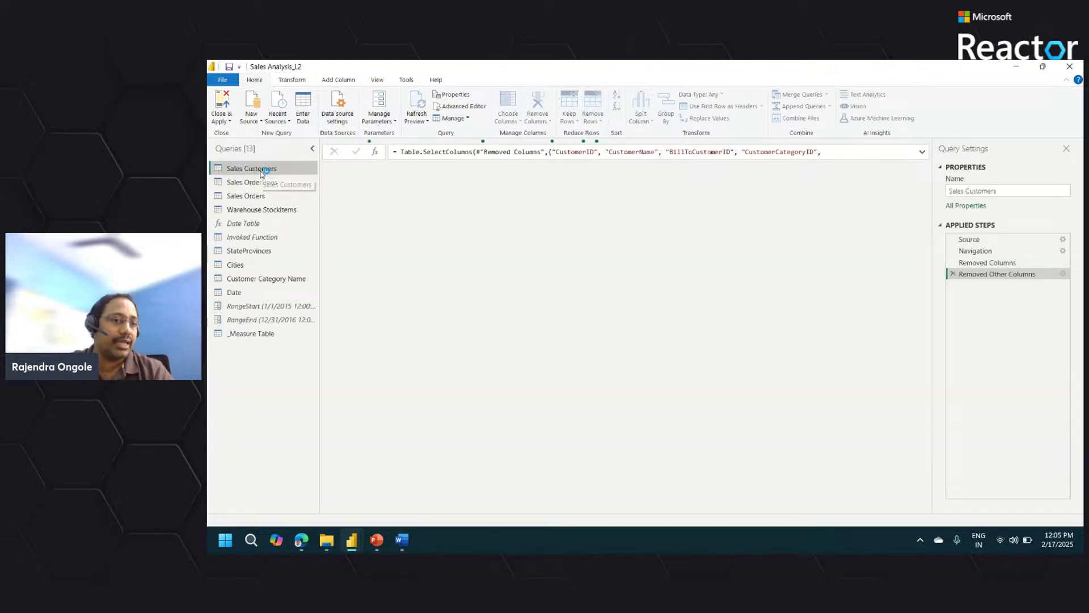
left_click(337, 80)
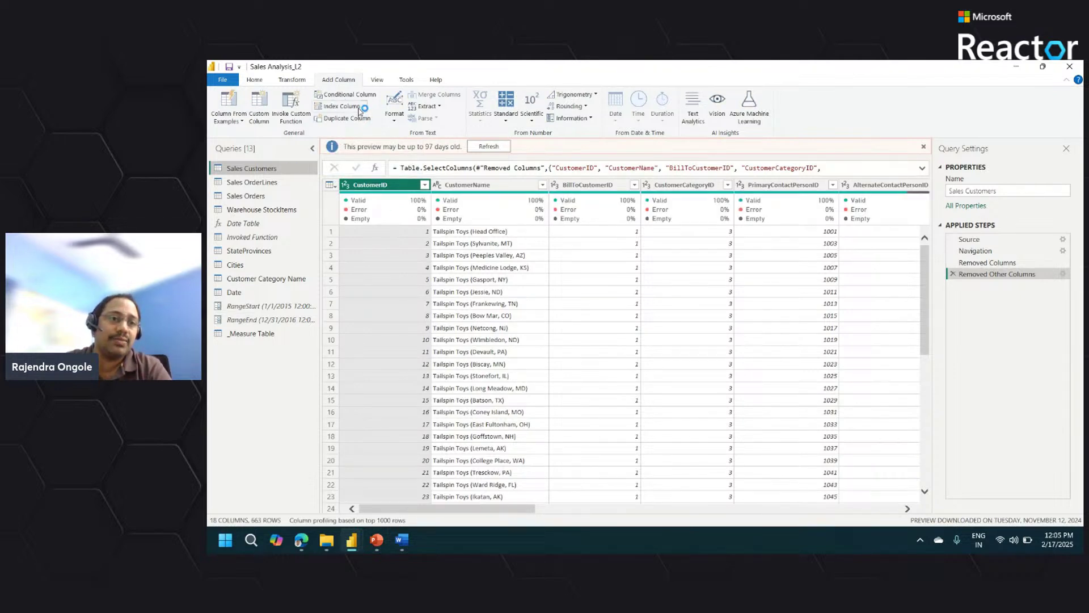
left_click(364, 106)
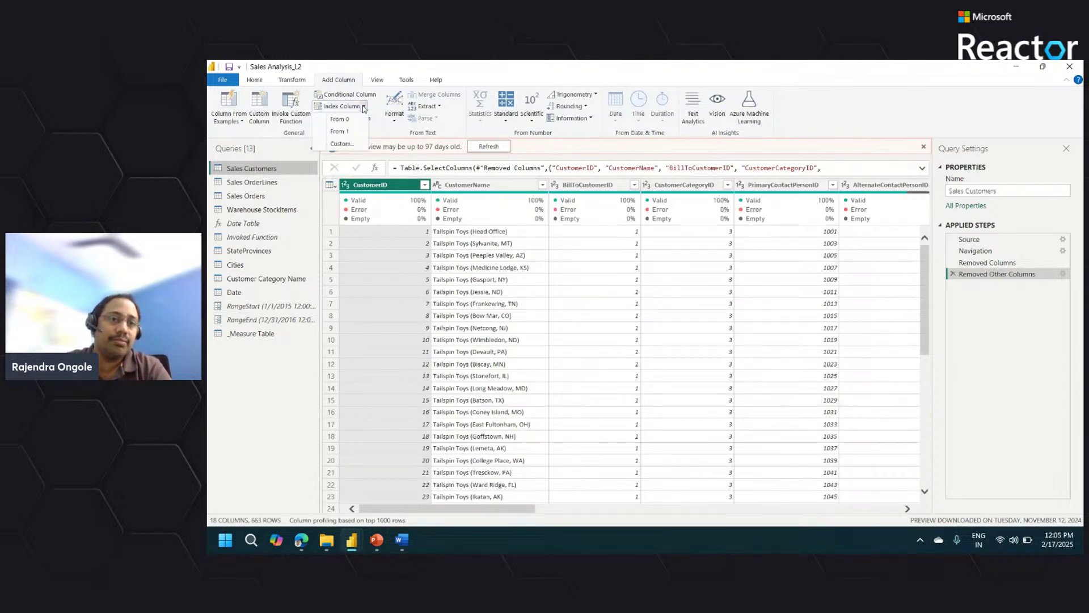
left_click(342, 131)
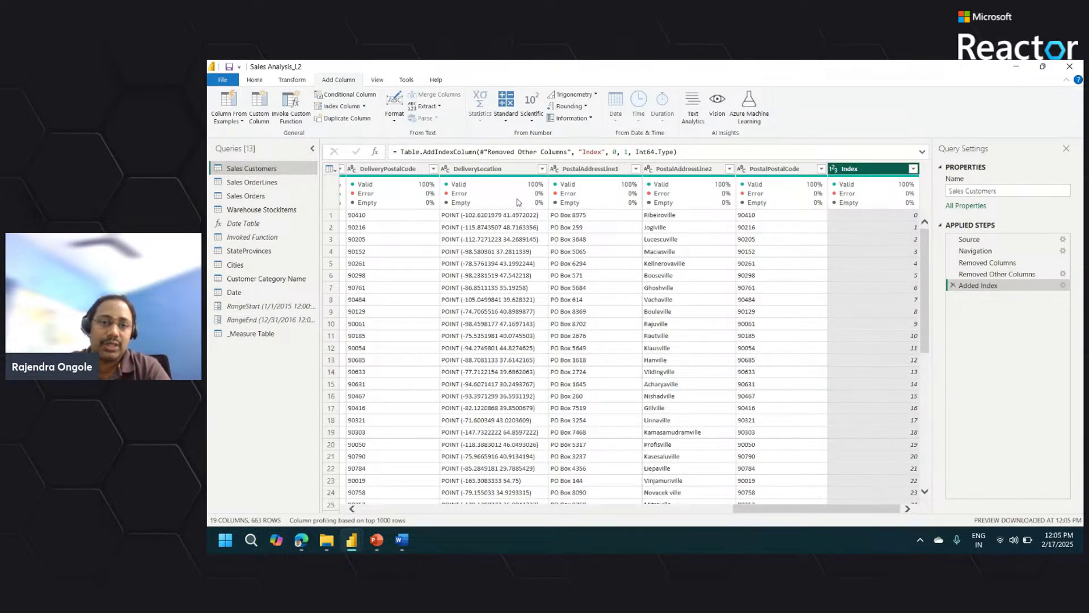
mouse_move(517, 202)
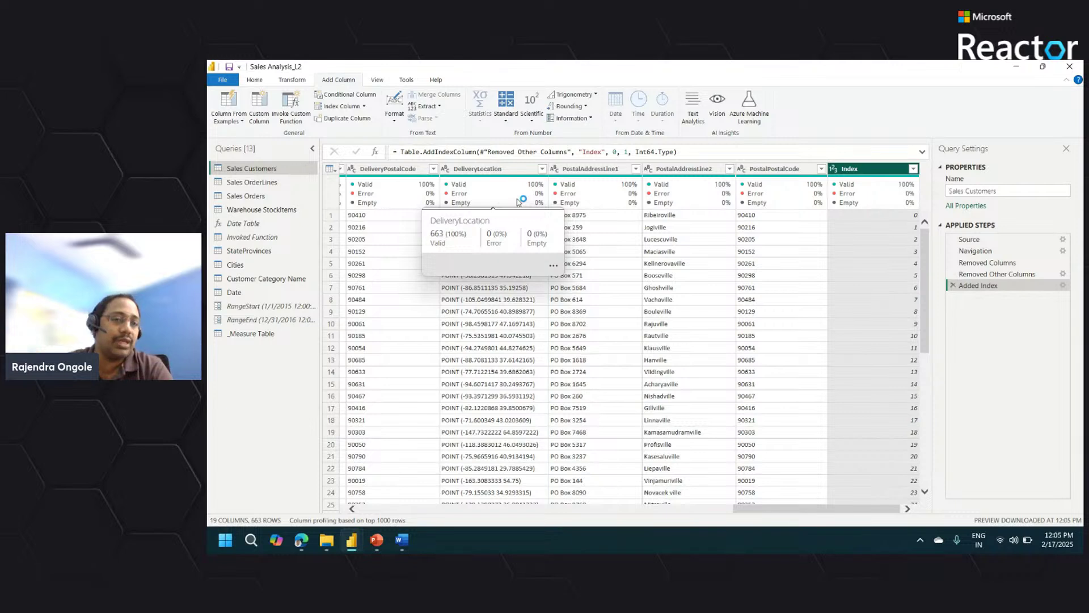
left_click(364, 107)
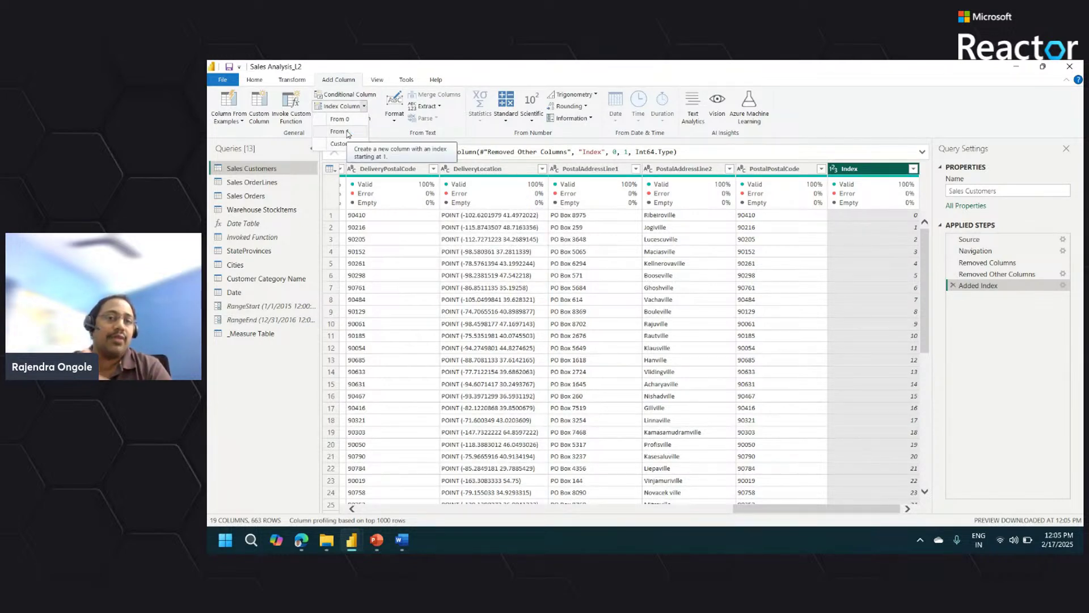
left_click(349, 133)
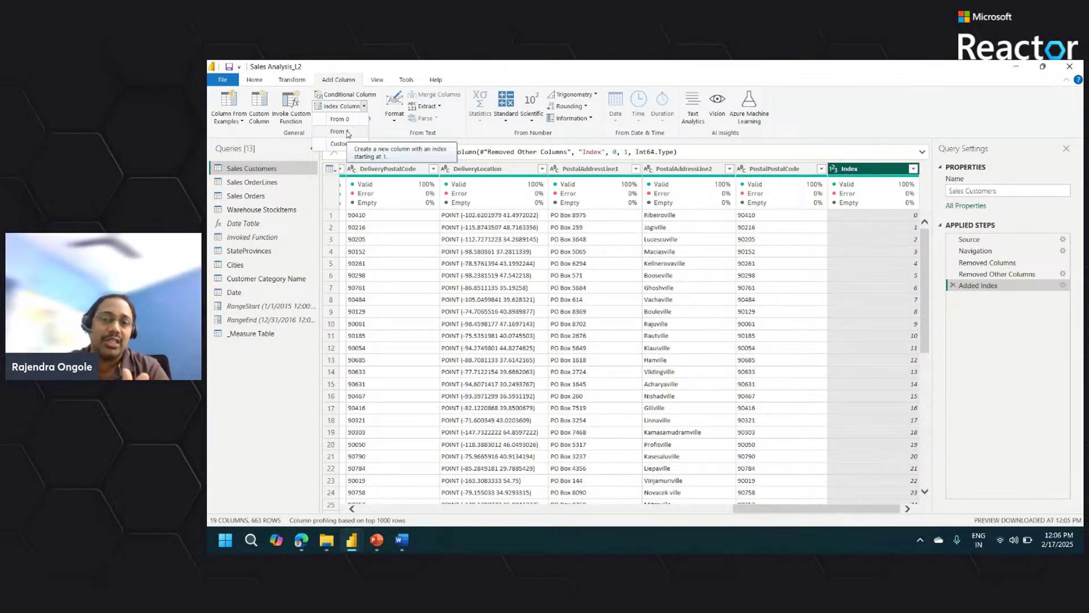
left_click(349, 133)
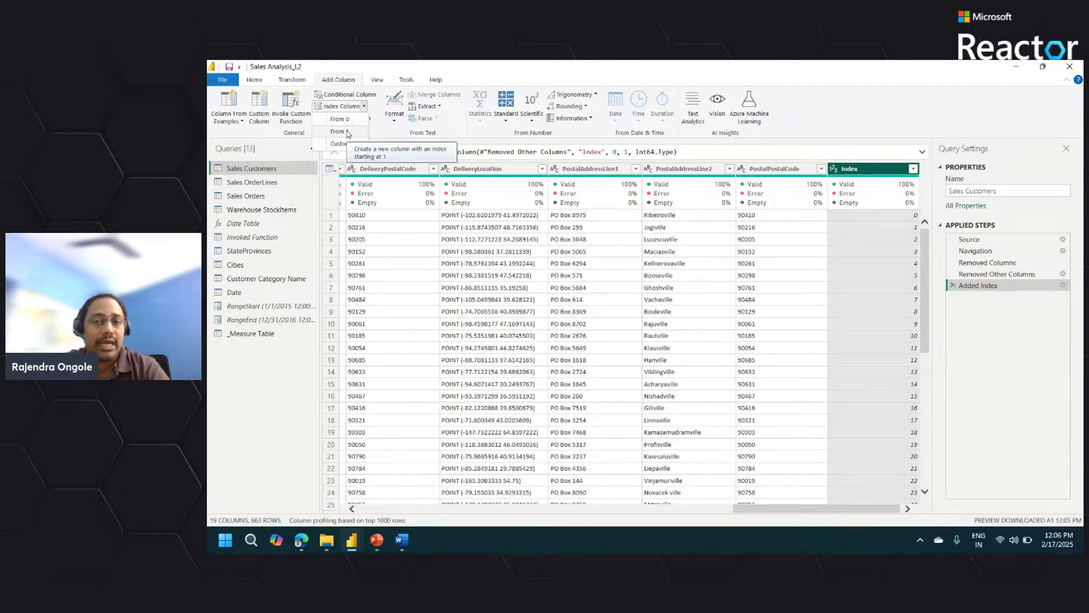
left_click(349, 133)
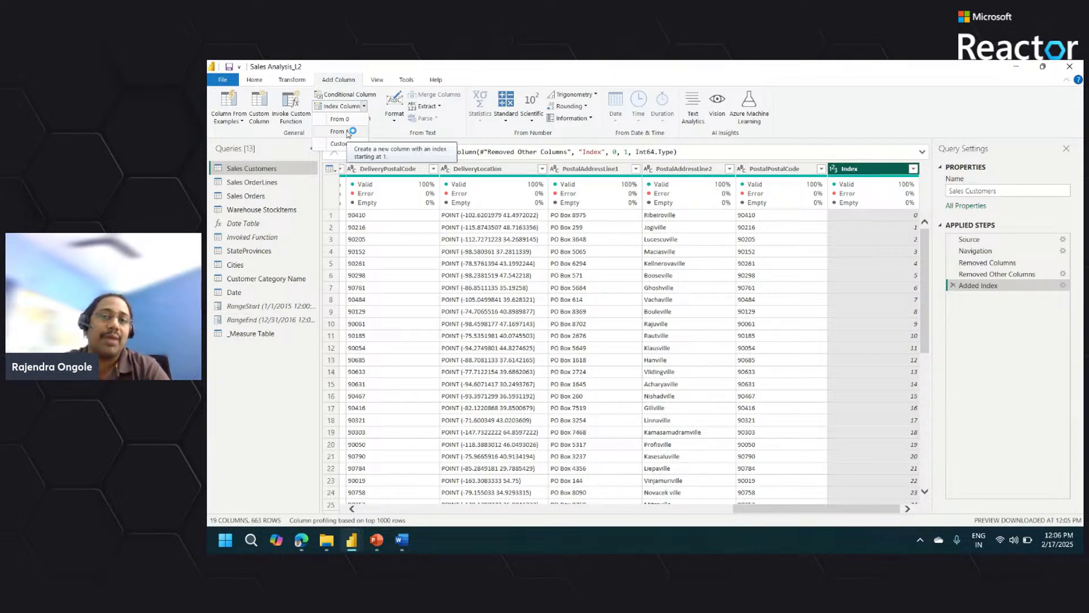
left_click(349, 133)
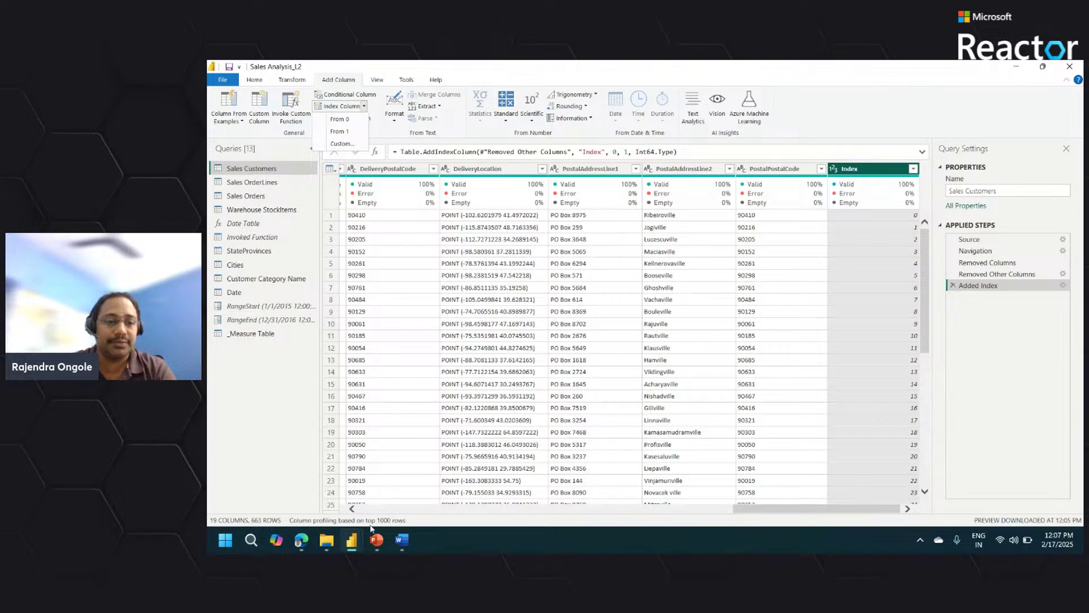
mouse_move(377, 539)
left_click(376, 493)
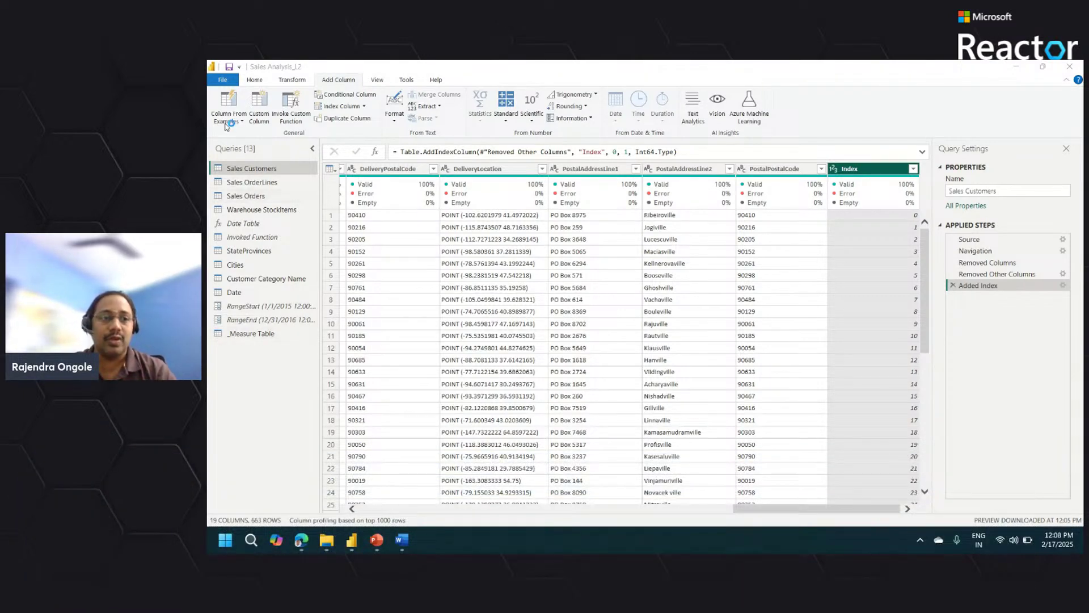
left_click(261, 75)
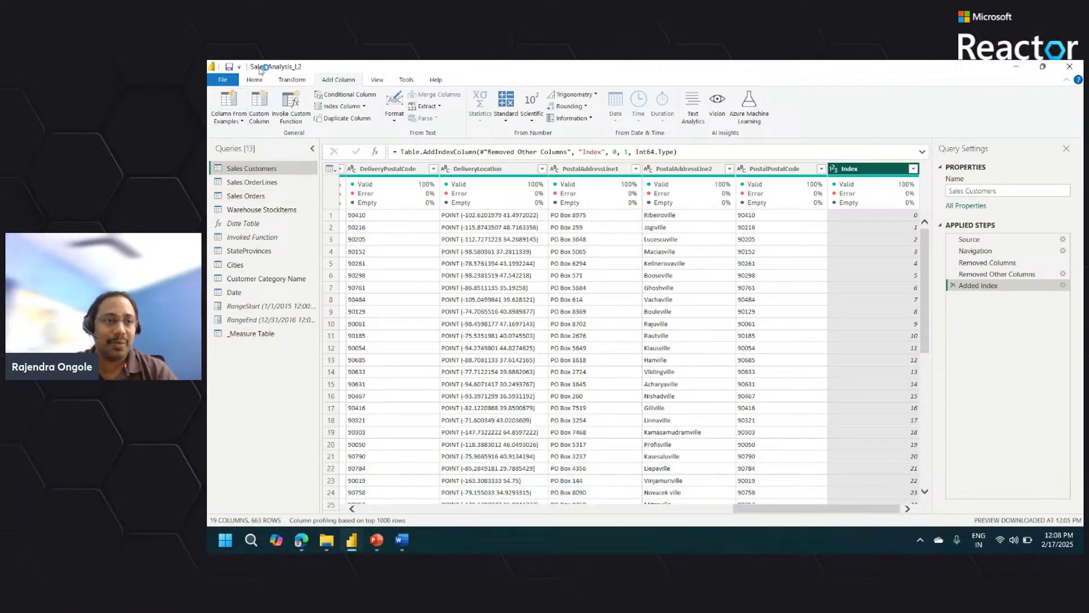